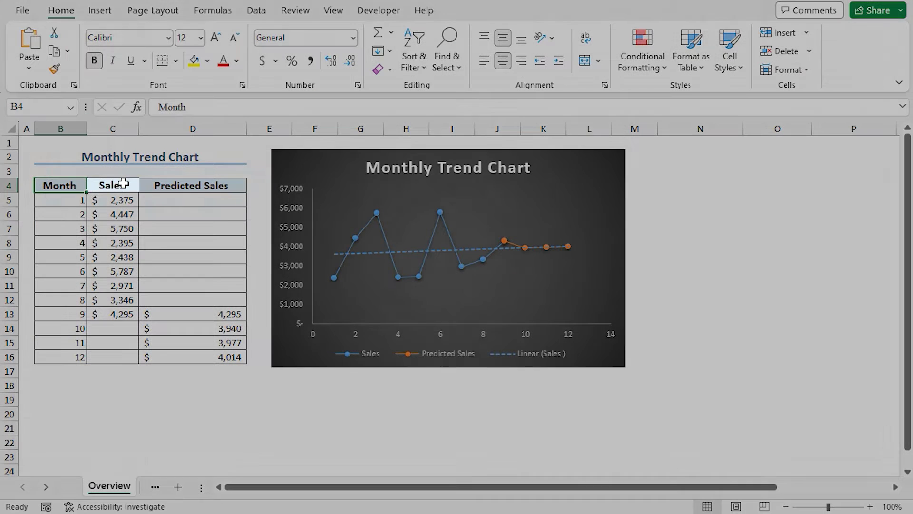
click(123, 183)
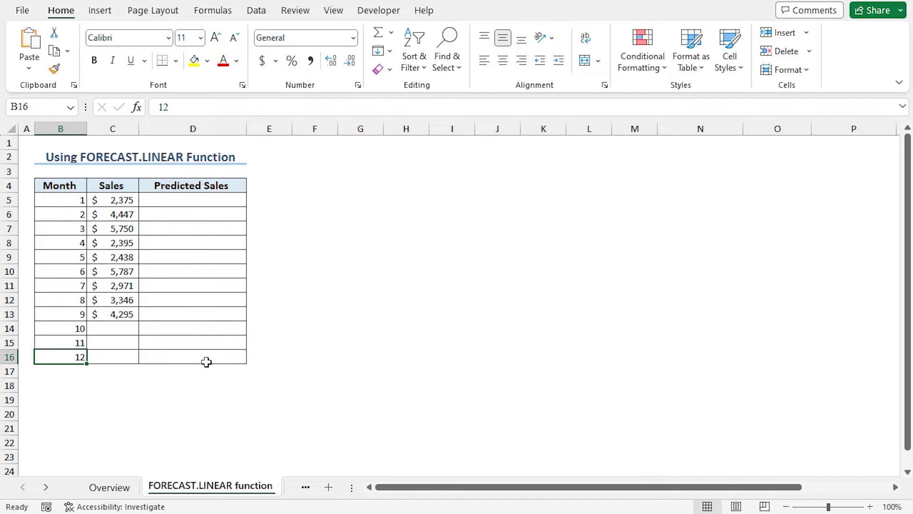
Step: Enter =FORECAST.LINEAR(B14,$C$5:$C$13,$B$5:$B$13) in cell D14 to predict the sales of month 10
click(202, 328)
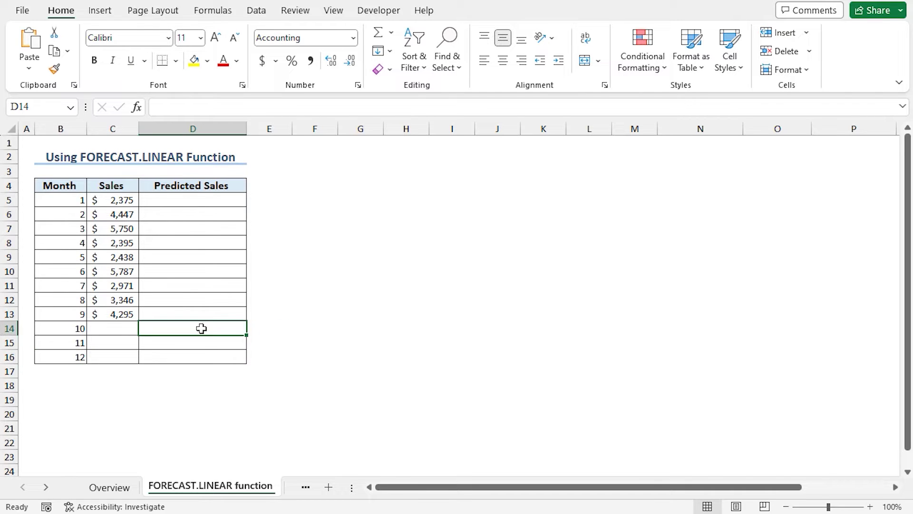
text(=)
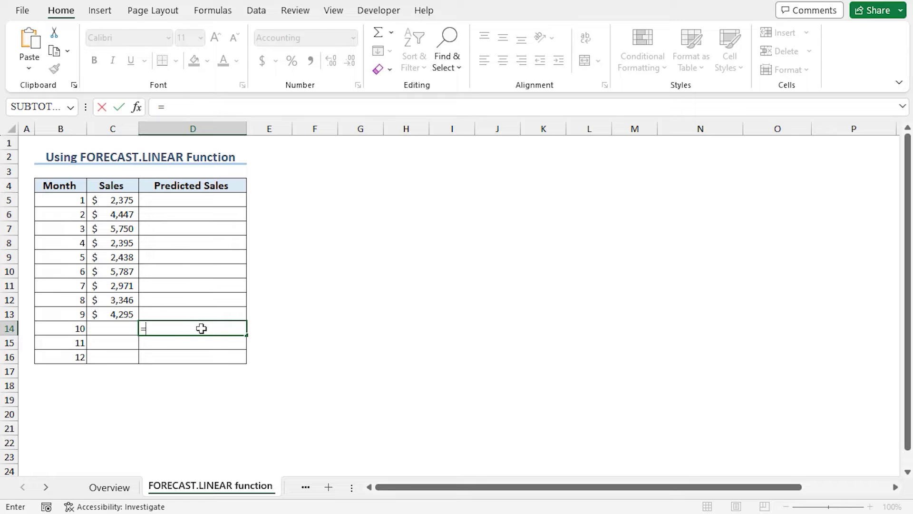
text(FOREC)
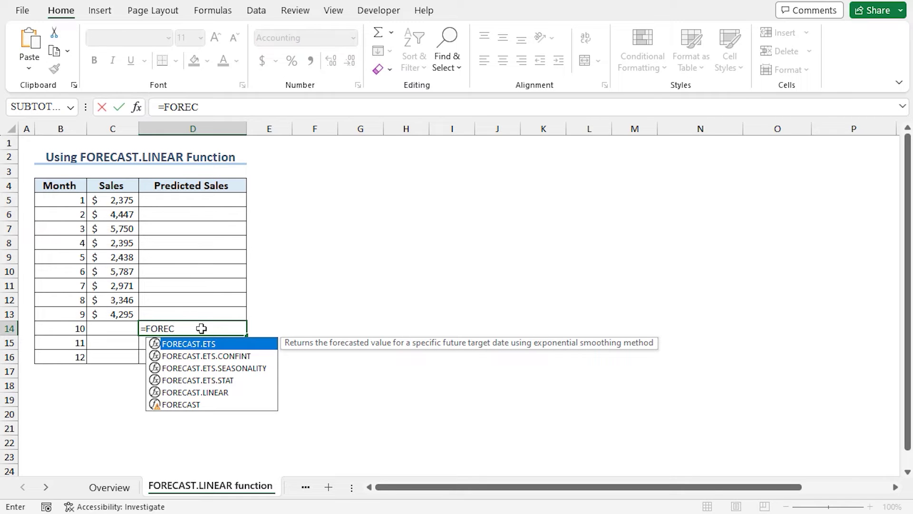
text(AST.L)
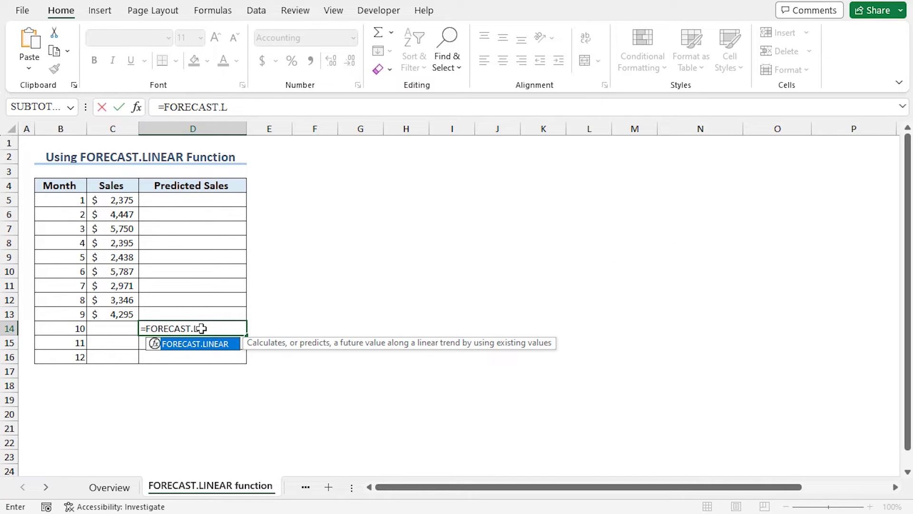
key(Tab)
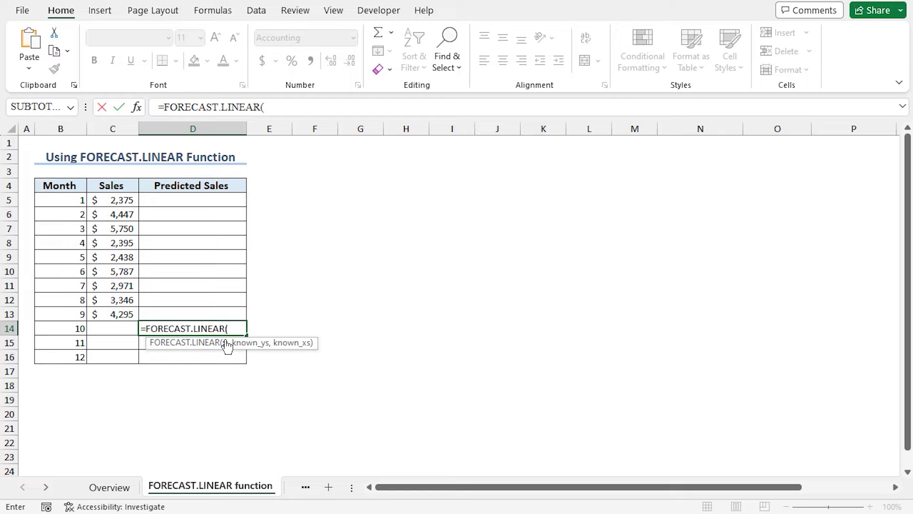
click(82, 328)
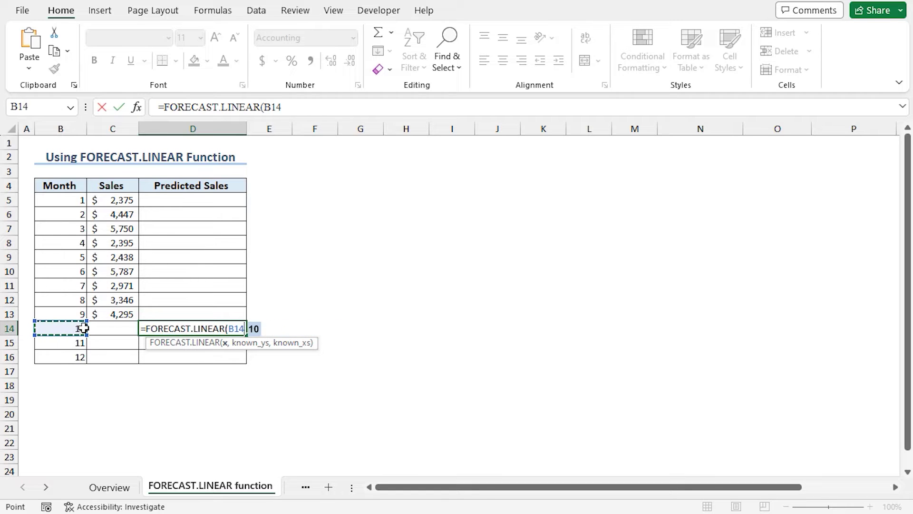
text(,)
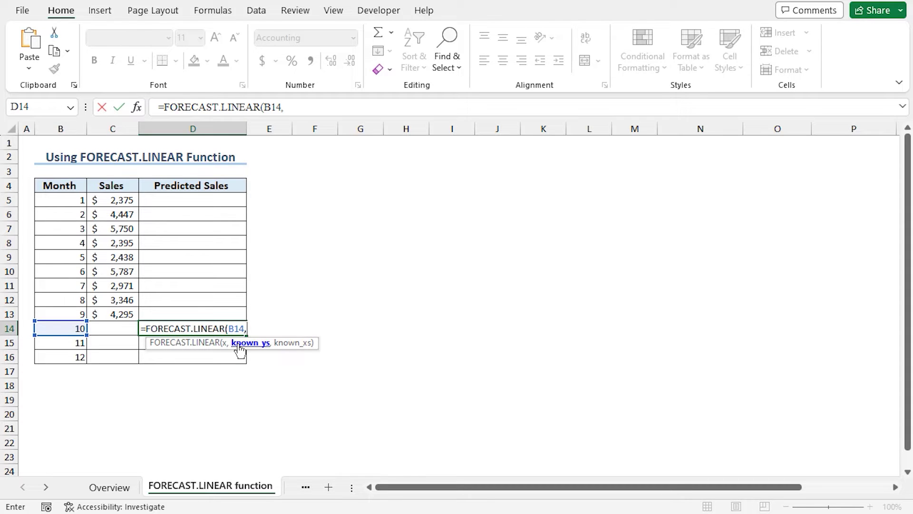
drag(114, 200, 125, 309)
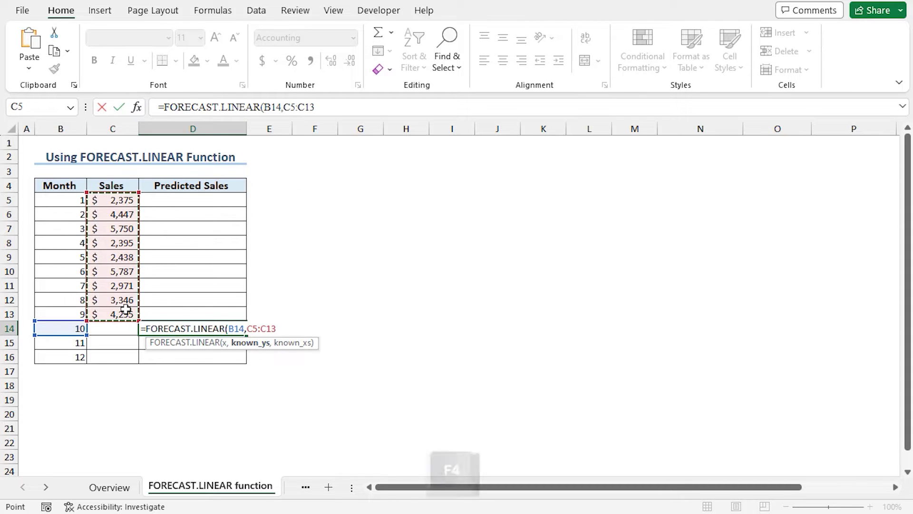
key(F4)
text(,)
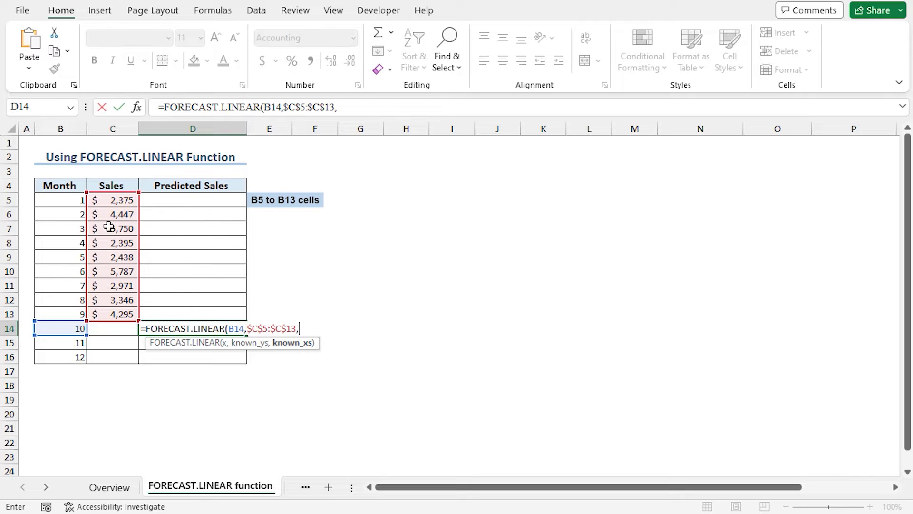
drag(61, 199, 64, 311)
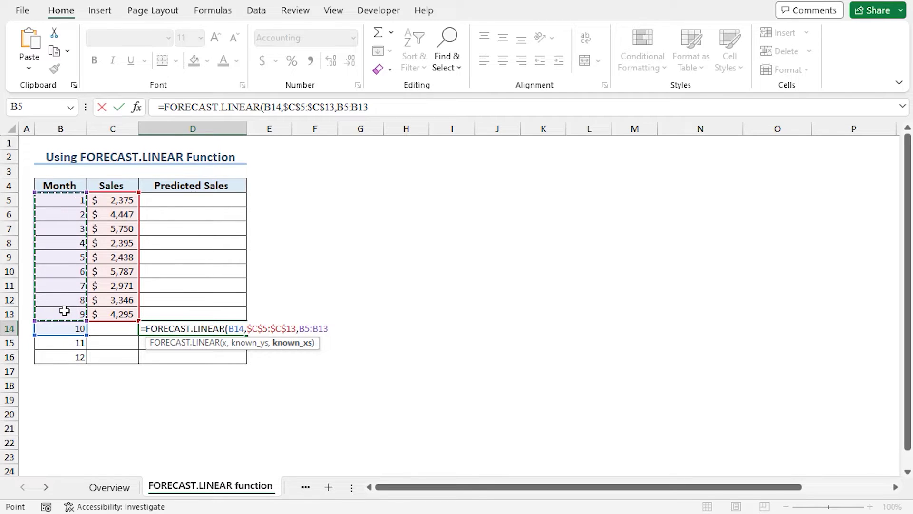
key(F4)
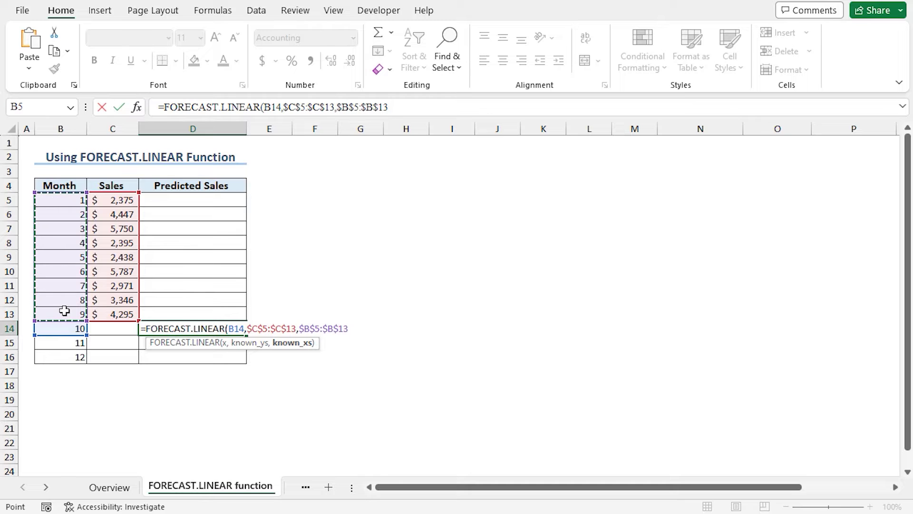
text())
key(Return)
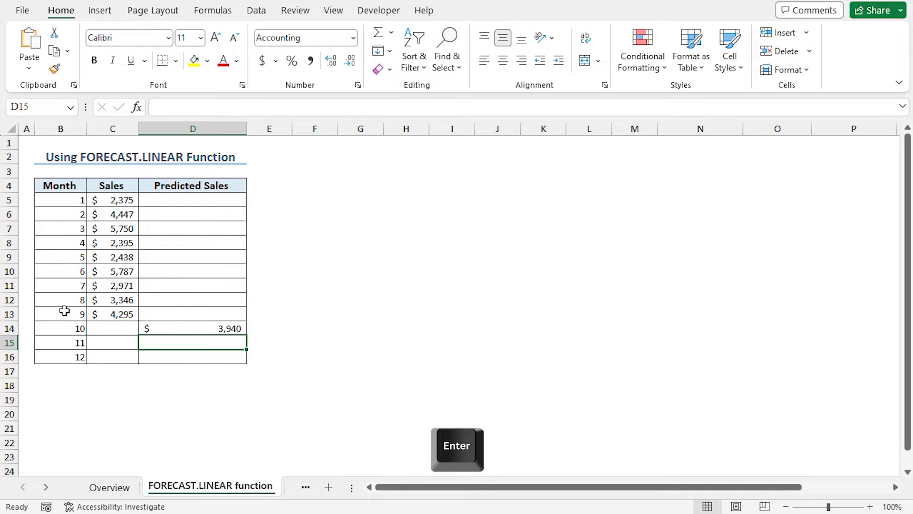
Step: Fill the forecast formula from D14 down through D16 for months 11 and 12
click(233, 328)
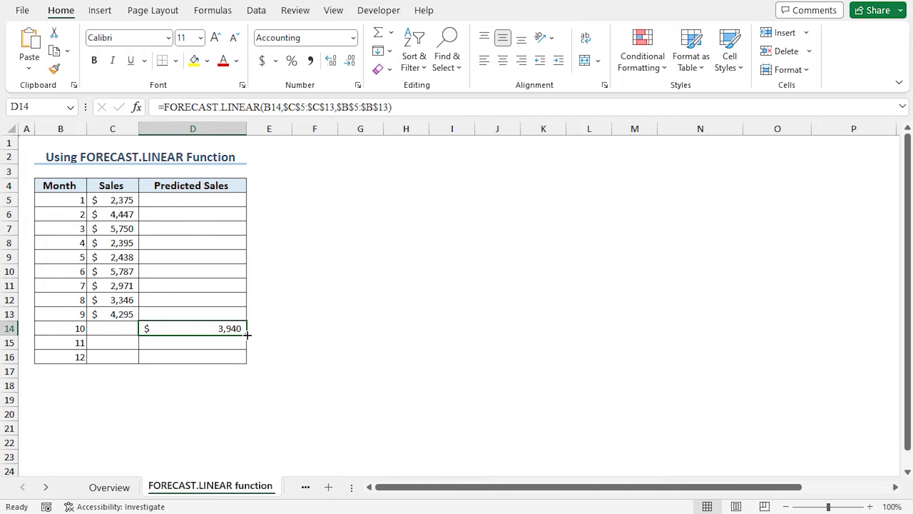
double_click(246, 335)
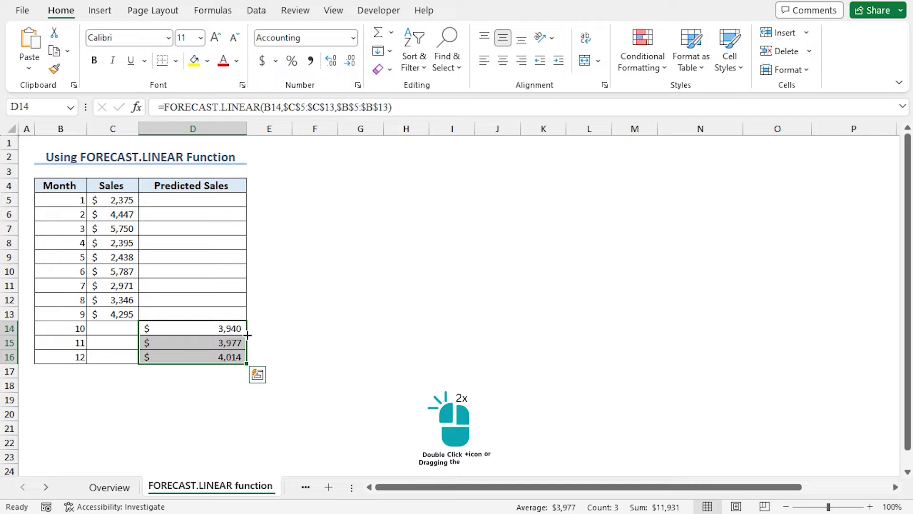
Step: Insert a scatter chart with straight lines and markers from B4:D16 and place it directly beside the table, starting at row 2
click(118, 184)
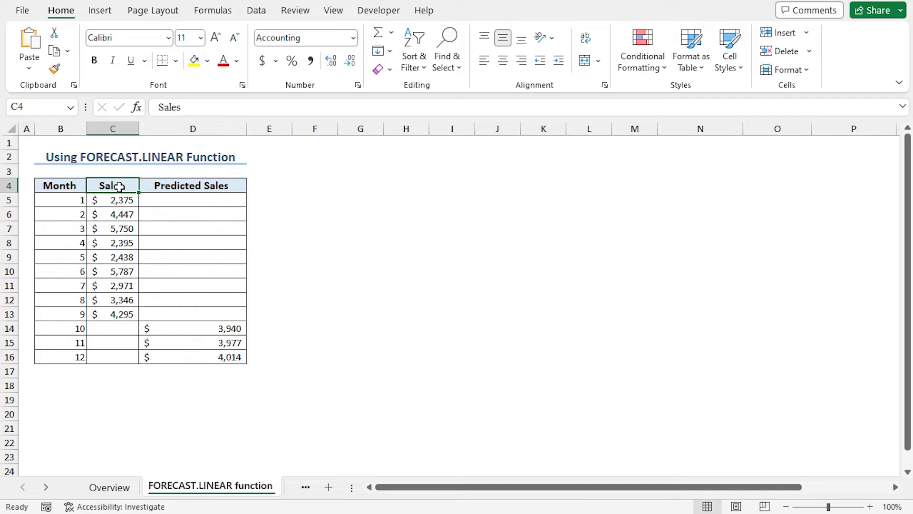
click(175, 186)
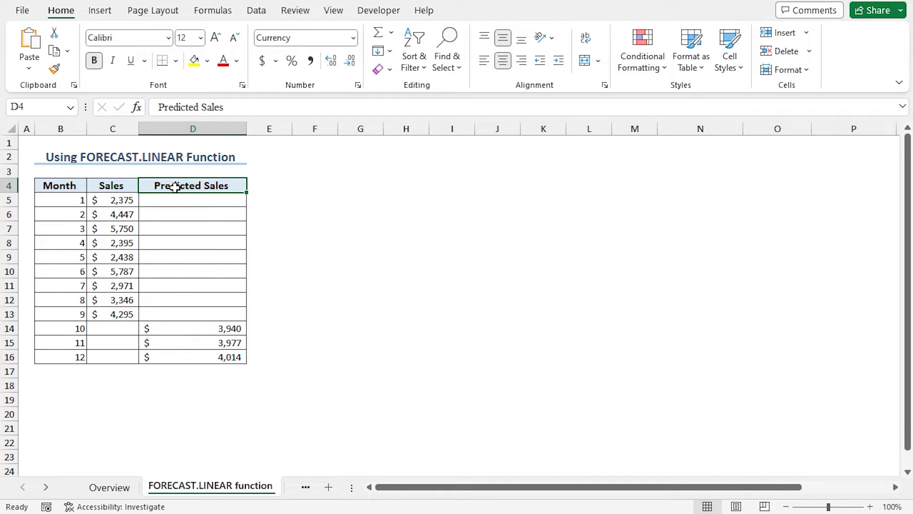
drag(59, 184, 228, 356)
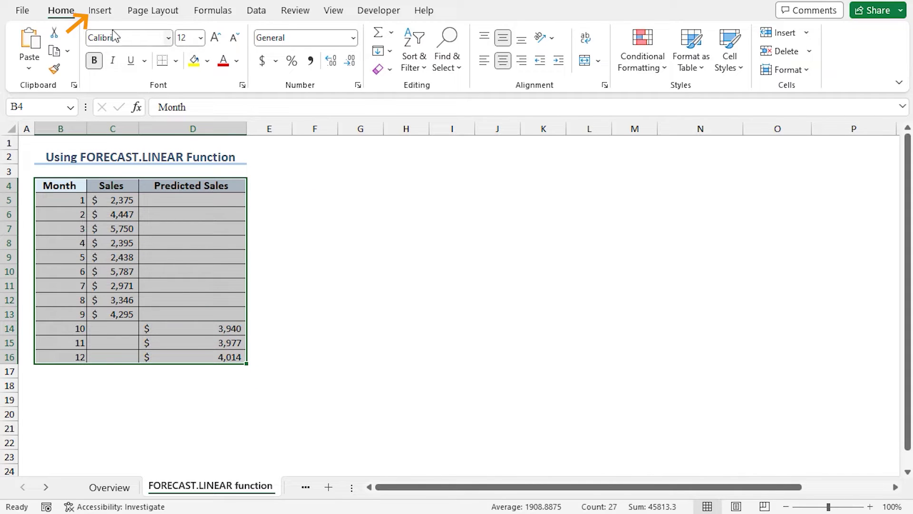
click(100, 11)
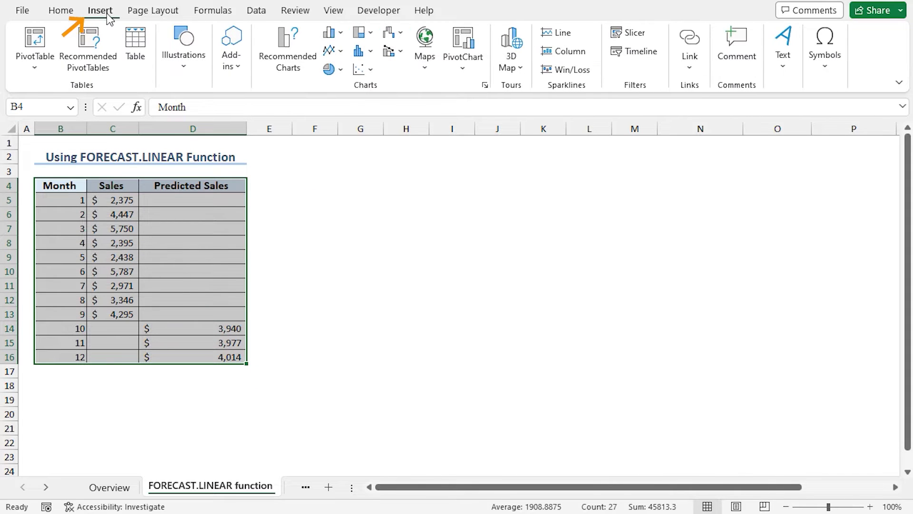
click(361, 72)
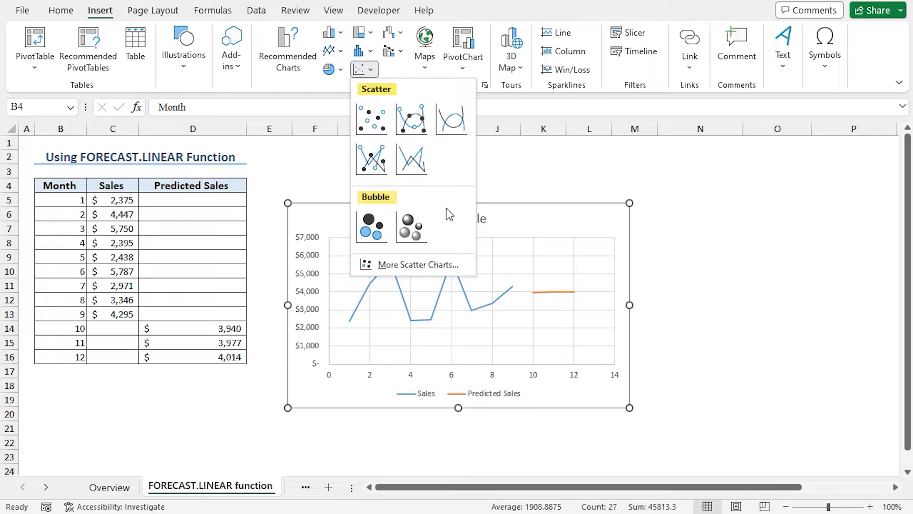
click(372, 163)
drag(392, 219, 354, 164)
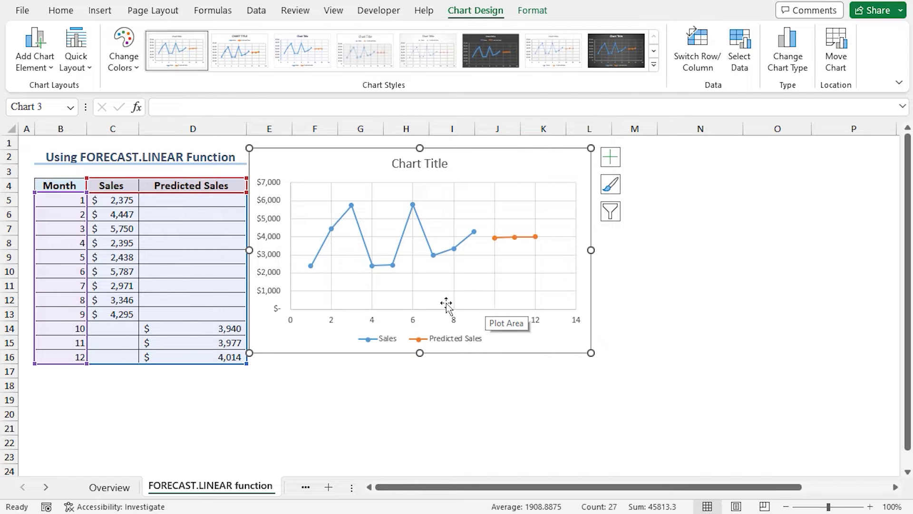
Step: Enter =C13 in cell D13 so the predicted sales line connects to the actual sales line
click(187, 313)
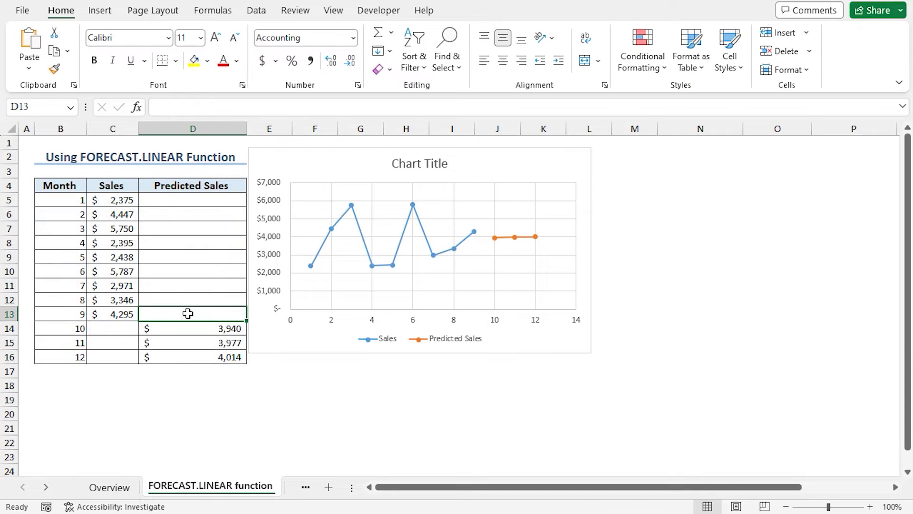
text(=)
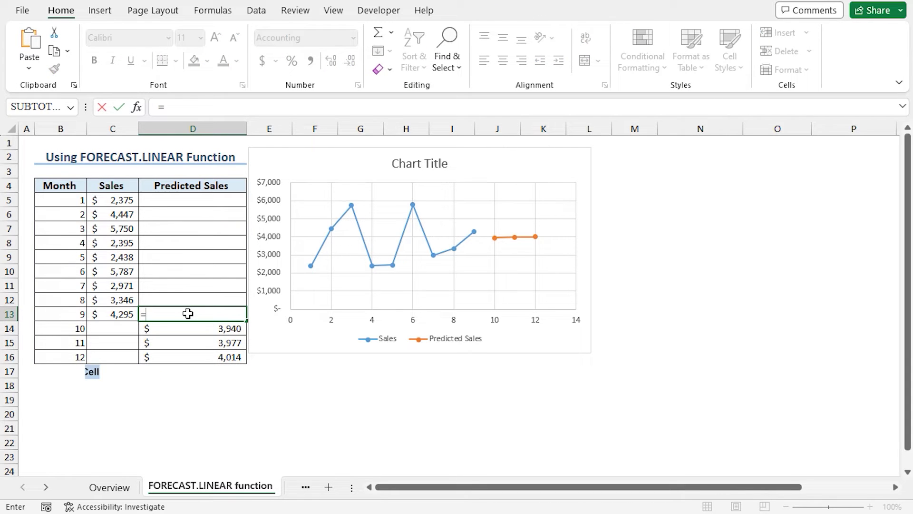
click(117, 313)
key(Return)
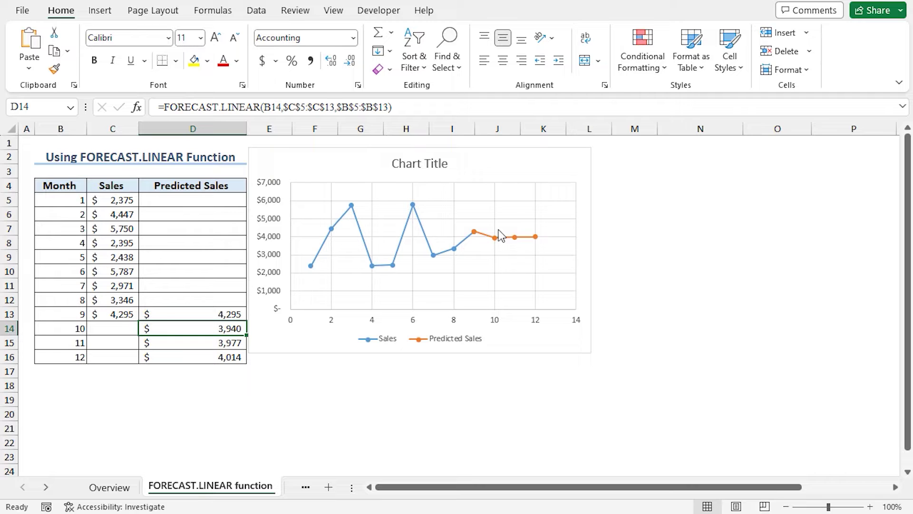
Step: Add a trendline to the chart based on the Sales series
click(568, 170)
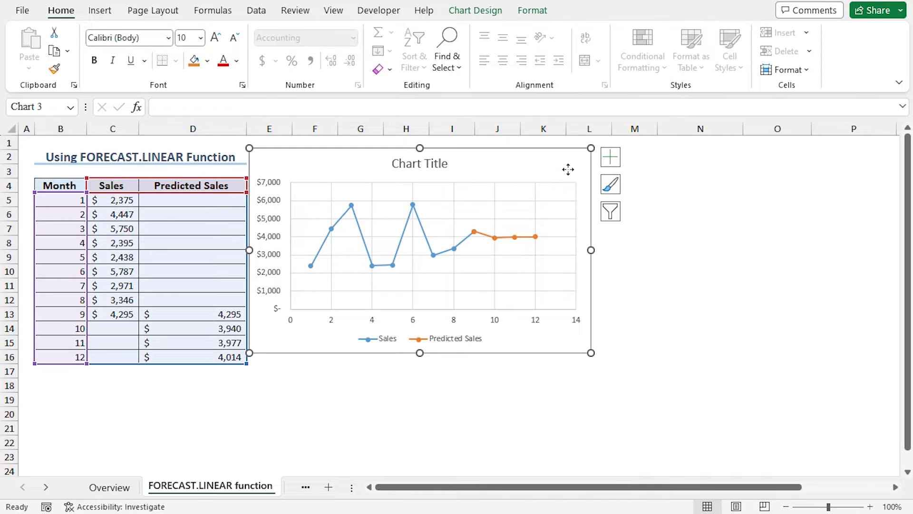
click(611, 157)
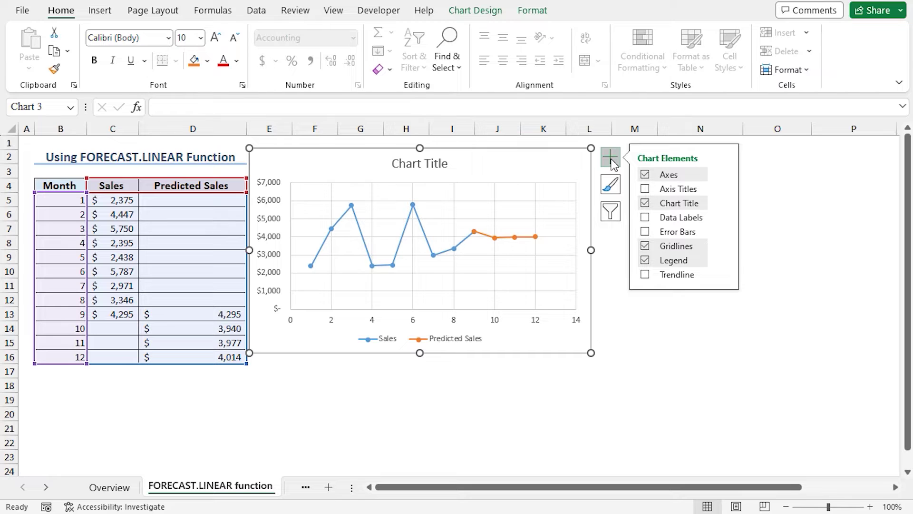
click(646, 275)
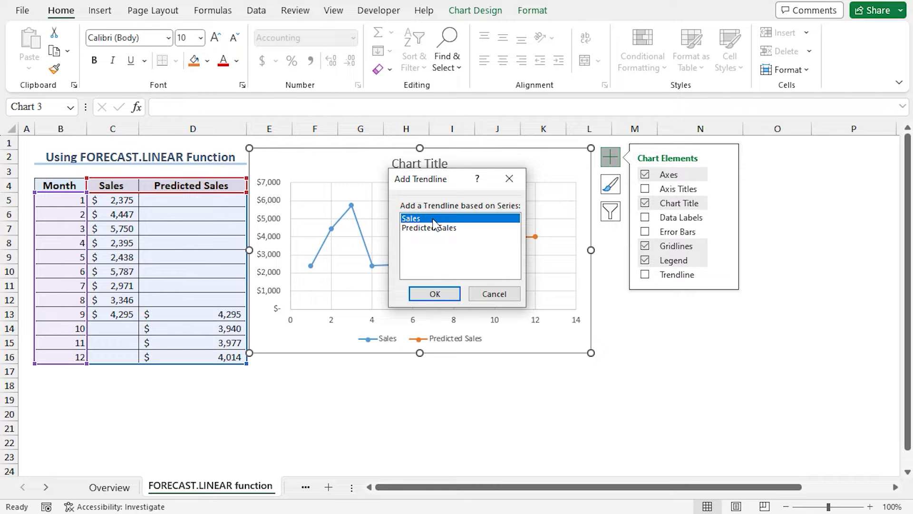
click(455, 293)
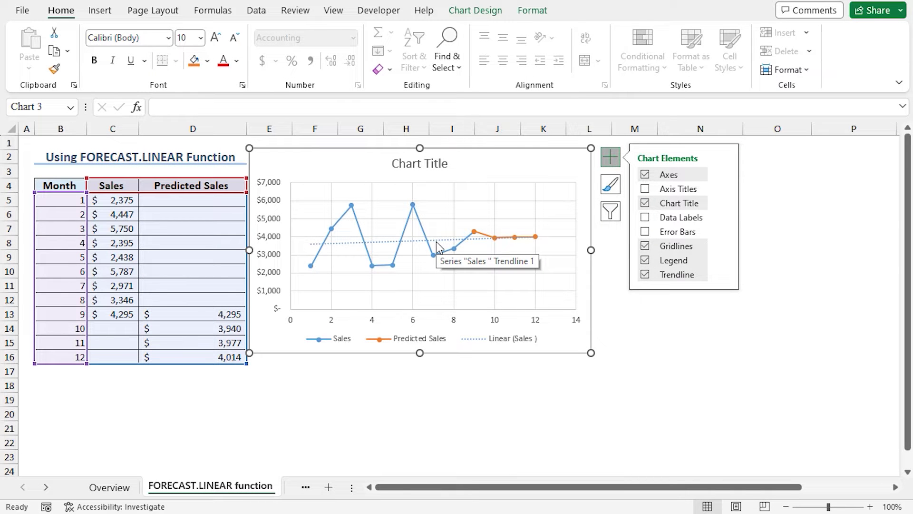
Step: Apply the eighth chart style, with the dark gradient background, and remove the chart's gridlines
click(618, 190)
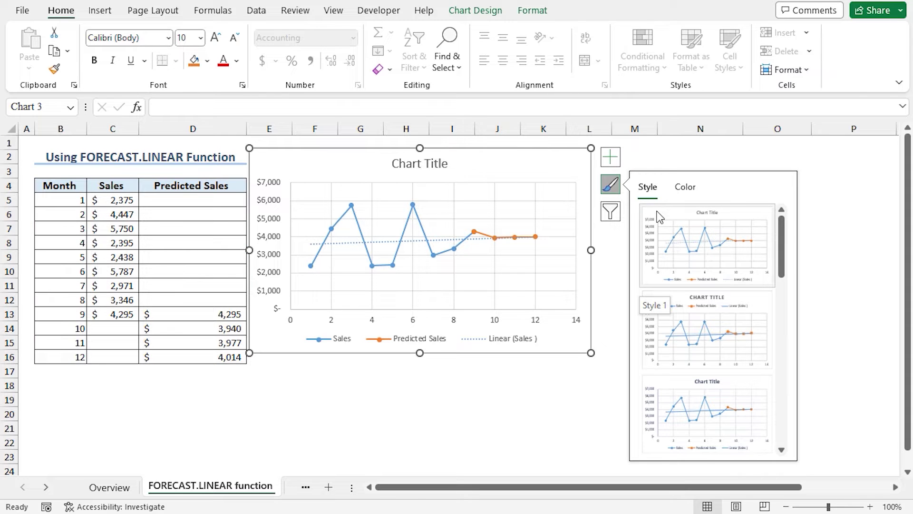
click(475, 10)
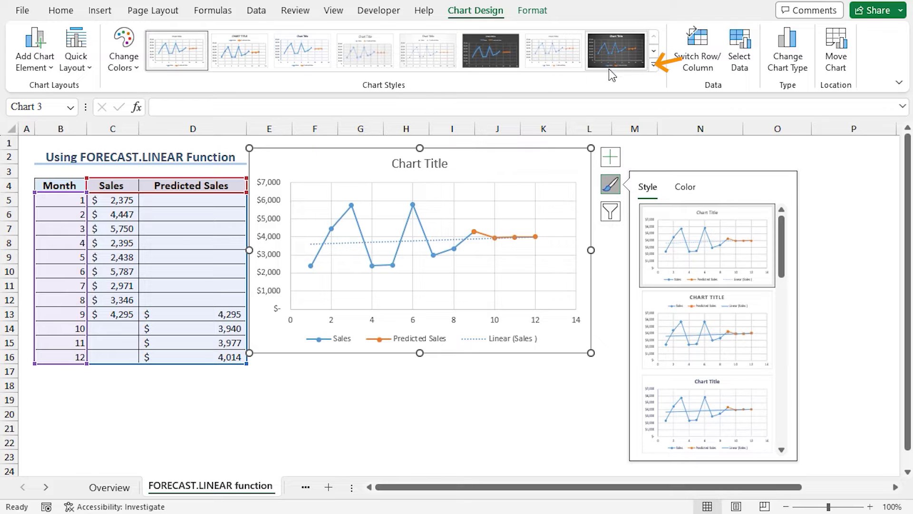
click(652, 66)
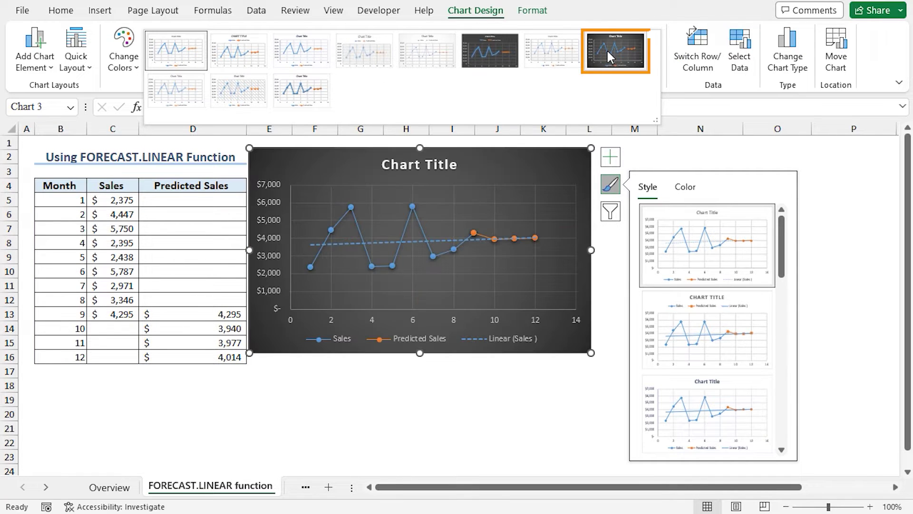
click(607, 50)
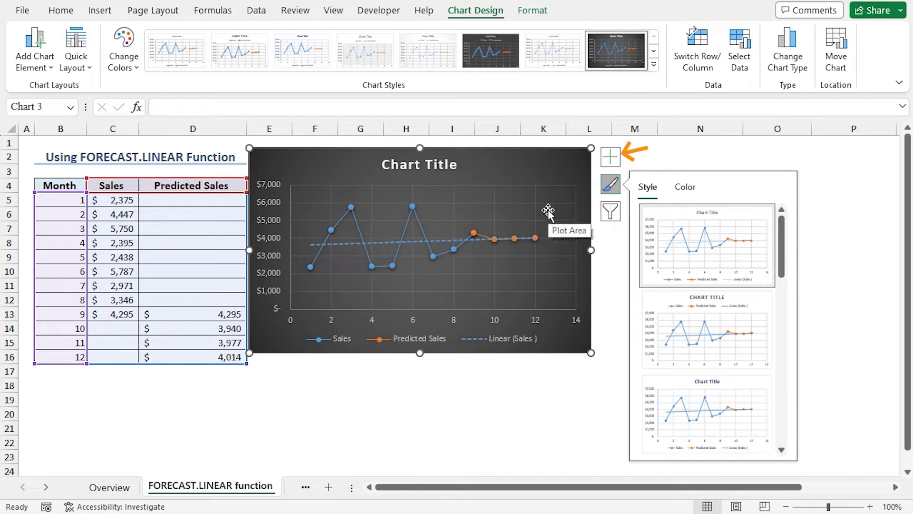
click(605, 163)
click(644, 246)
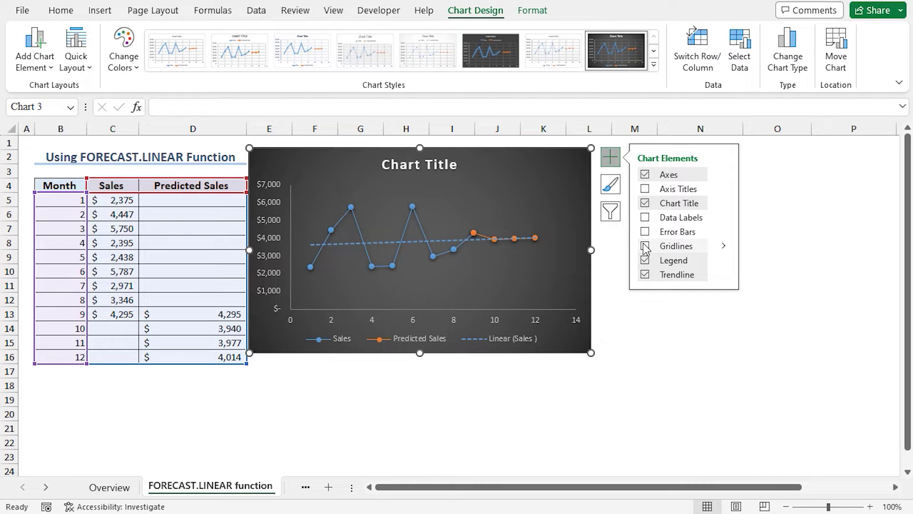
Step: Change the title of the FORECAST.LINEAR chart to "Monthly Trend Chart"
click(419, 164)
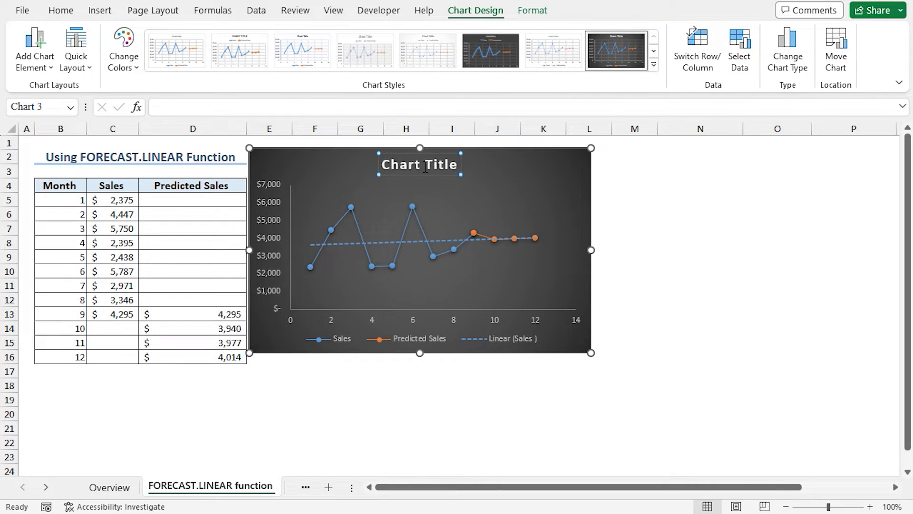
triple_click(419, 165)
text(Monthly Trend Char)
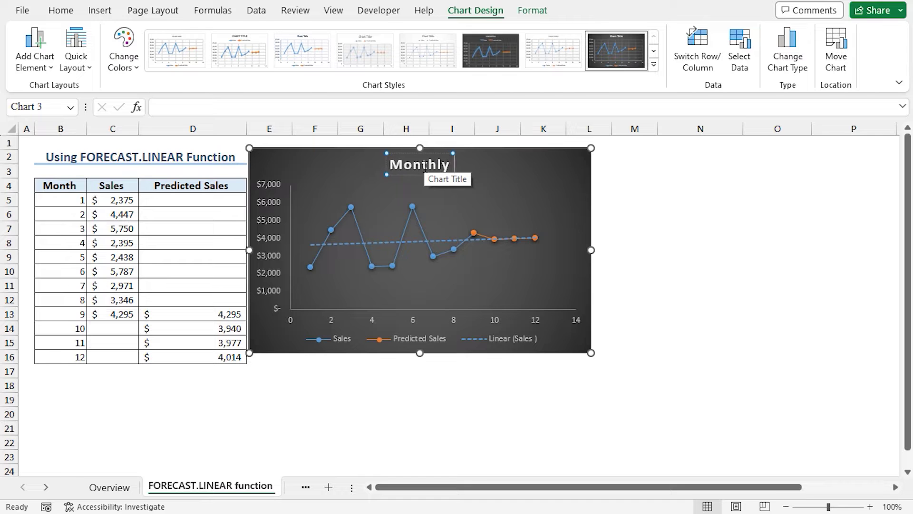
text(t)
key(Escape)
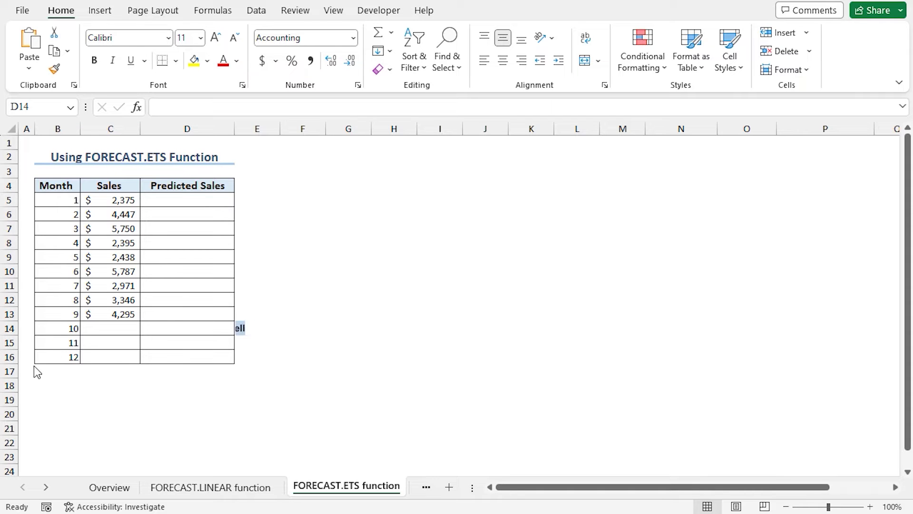
Step: Enter =FORECAST.ETS(B14,$C$5:$C$13,$B$5:$B$13,1) in cell D14 of the FORECAST.ETS function sheet
click(169, 326)
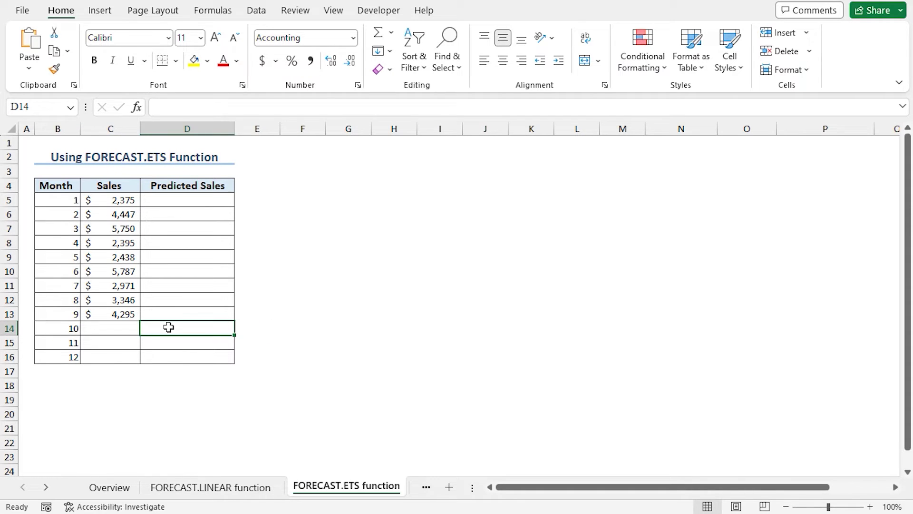
text(=fore)
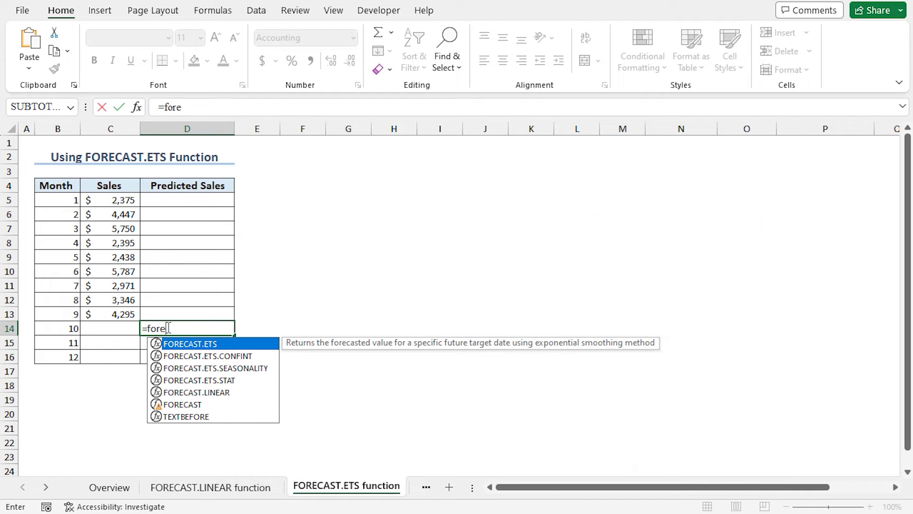
key(Tab)
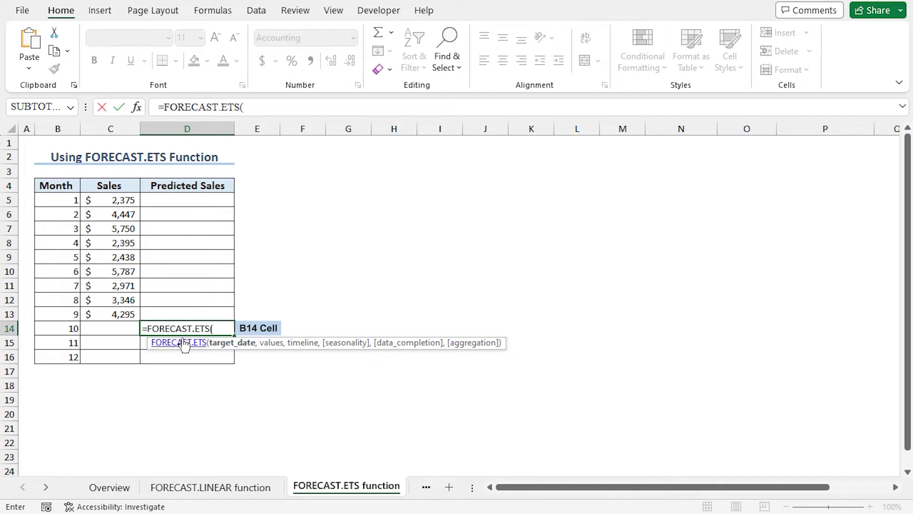
click(65, 328)
text(,)
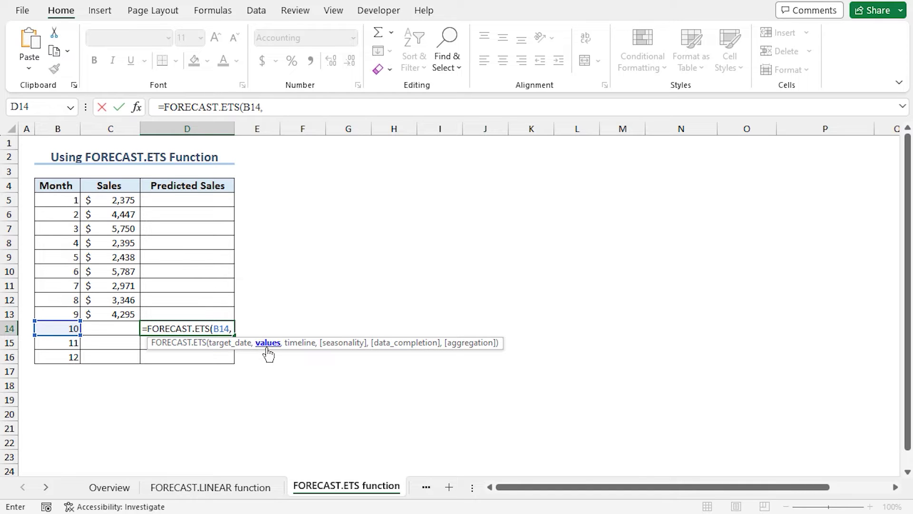
drag(116, 202, 119, 311)
key(F4)
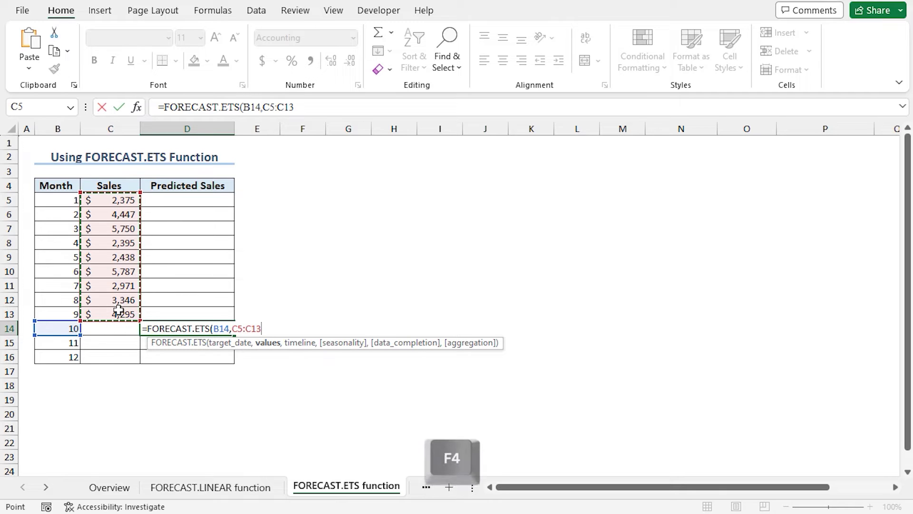
text(,)
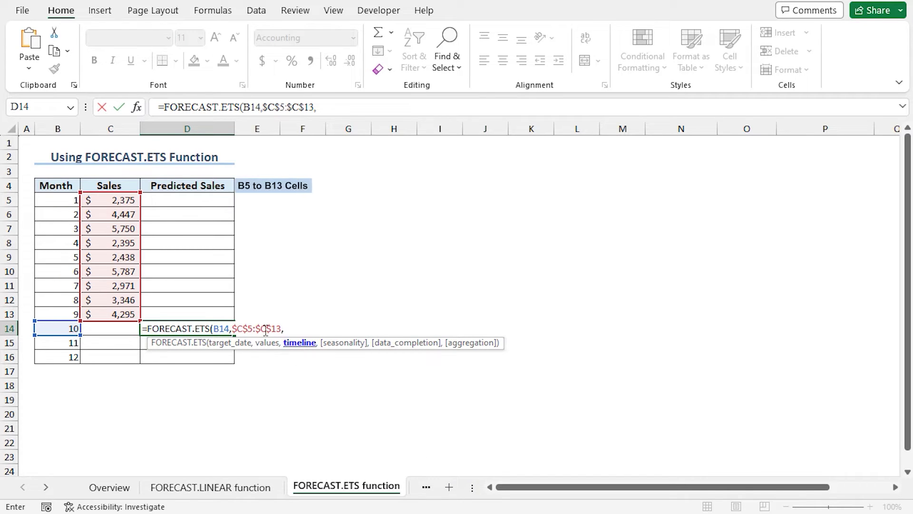
drag(61, 199, 61, 309)
key(F4)
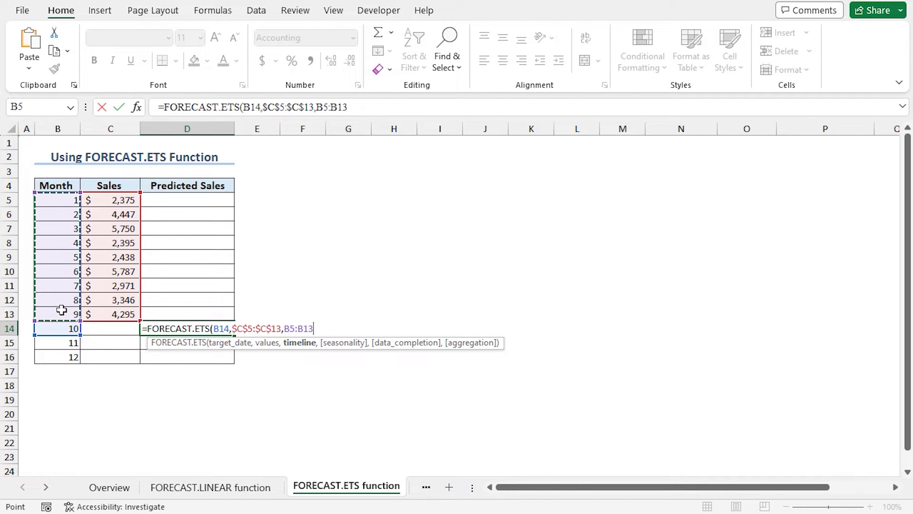
text(,)
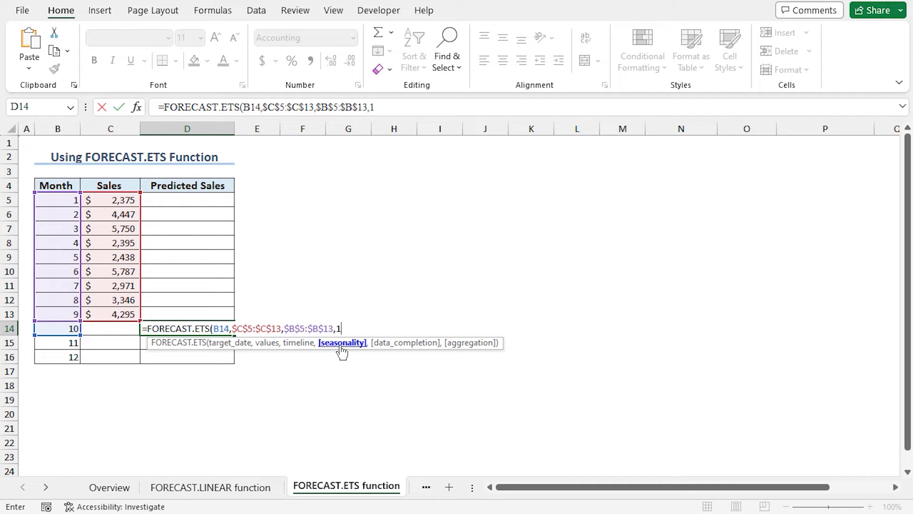
text(1))
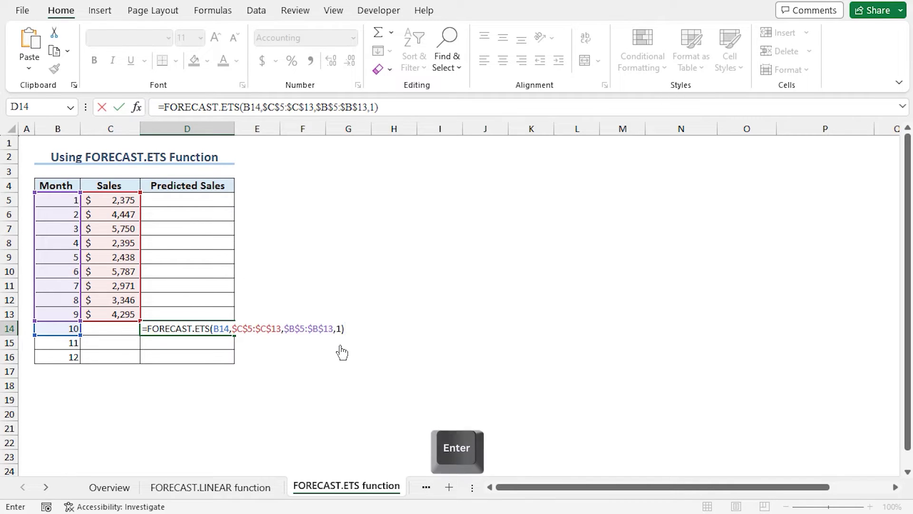
key(Return)
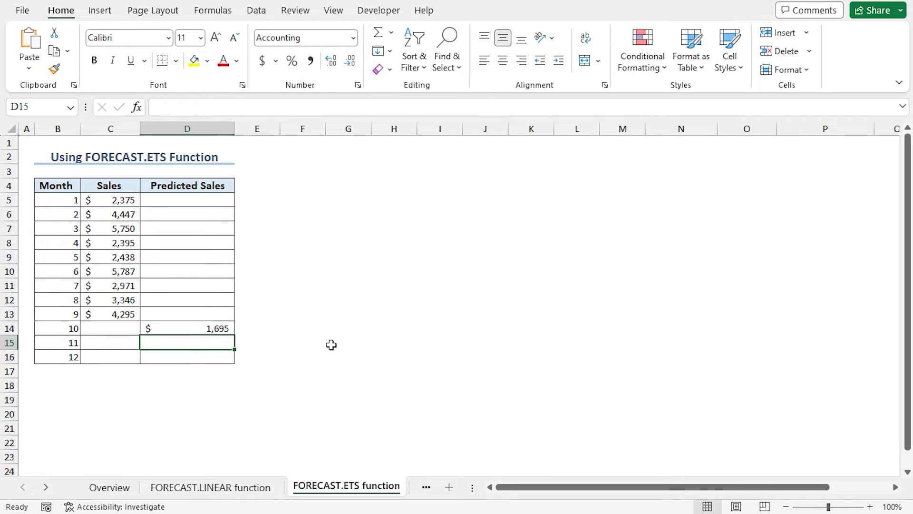
Step: Fill the D14 forecast formula down to D16 and enter =C13 in cell D13
click(223, 329)
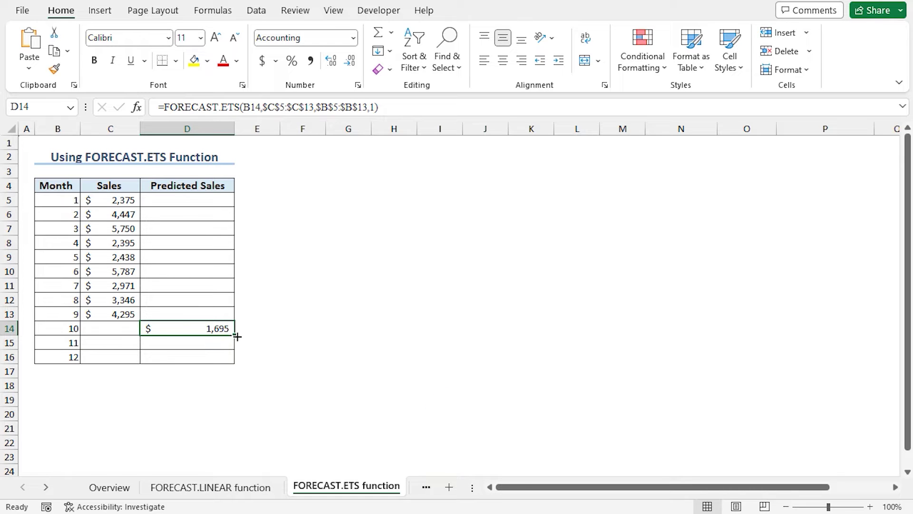
double_click(235, 335)
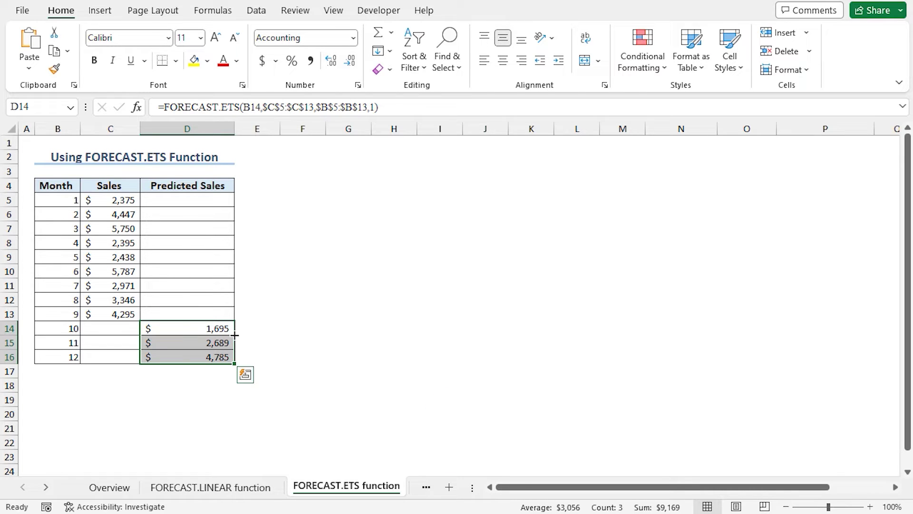
click(170, 311)
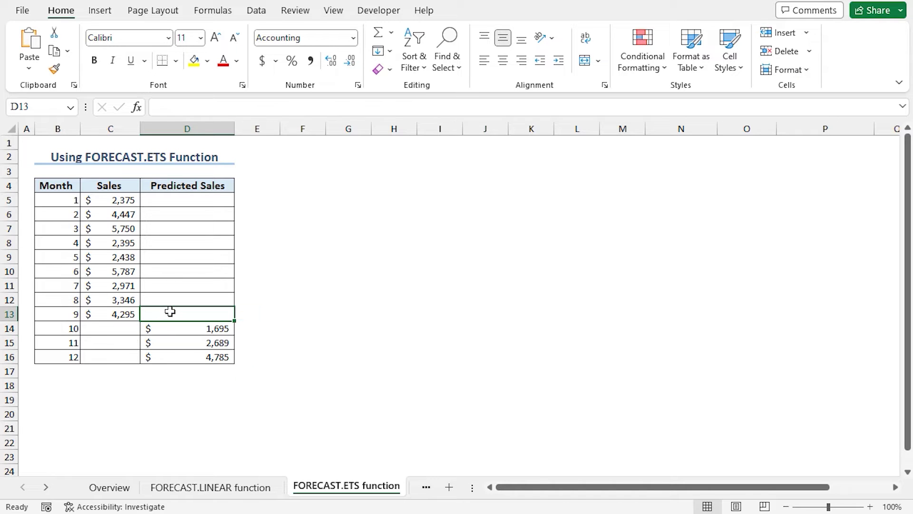
text(=)
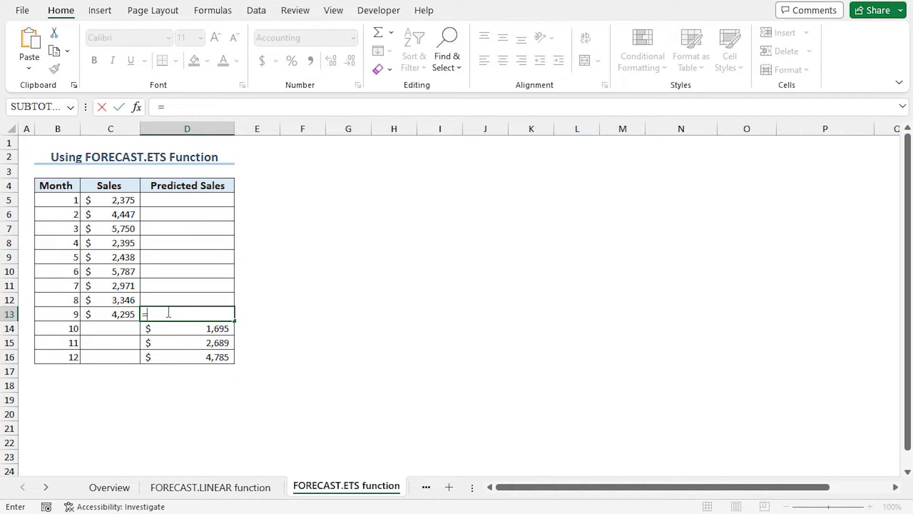
click(118, 312)
key(Return)
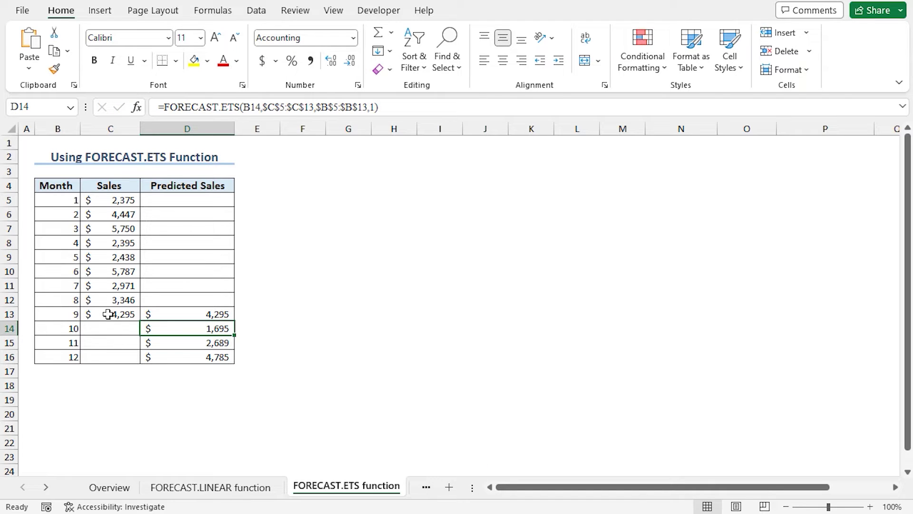
Step: Insert a scatter chart with straight lines and markers from B4:D16 and place it beside the table, starting at row 2
click(56, 185)
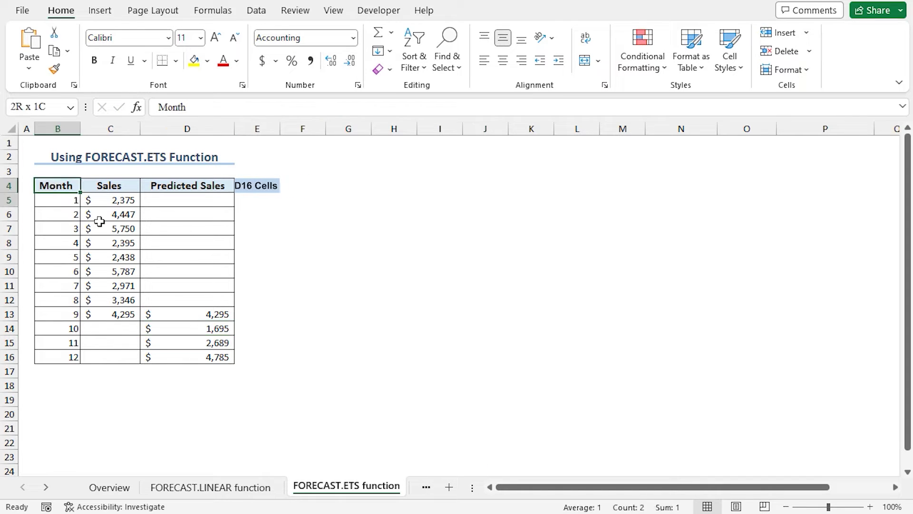
drag(80, 204, 224, 365)
click(108, 13)
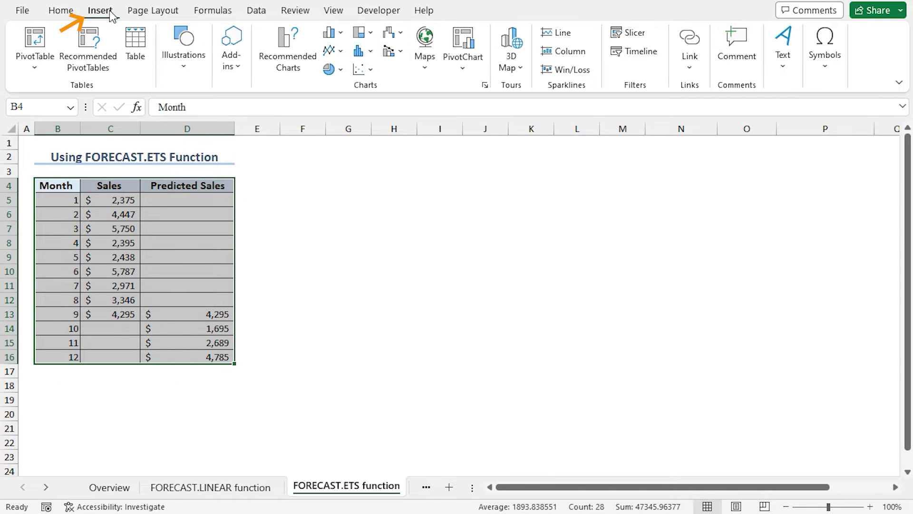
click(364, 71)
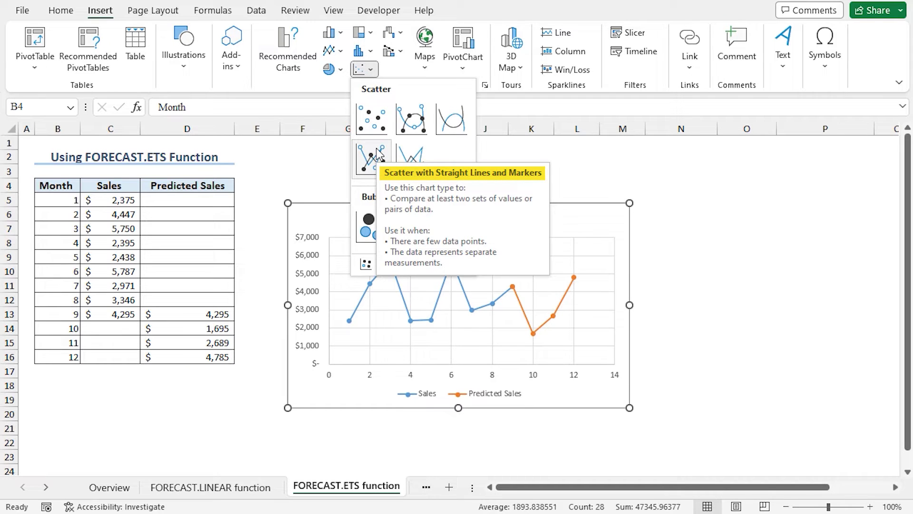
click(377, 152)
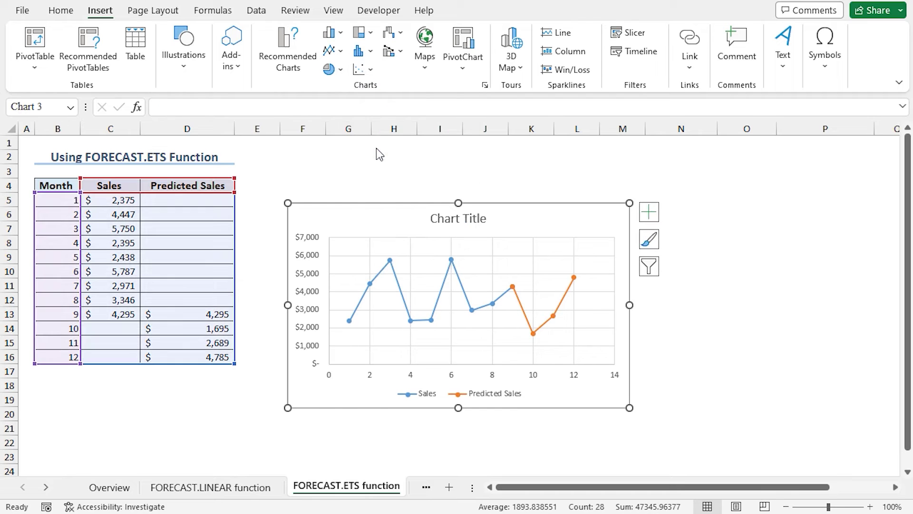
drag(375, 216, 338, 173)
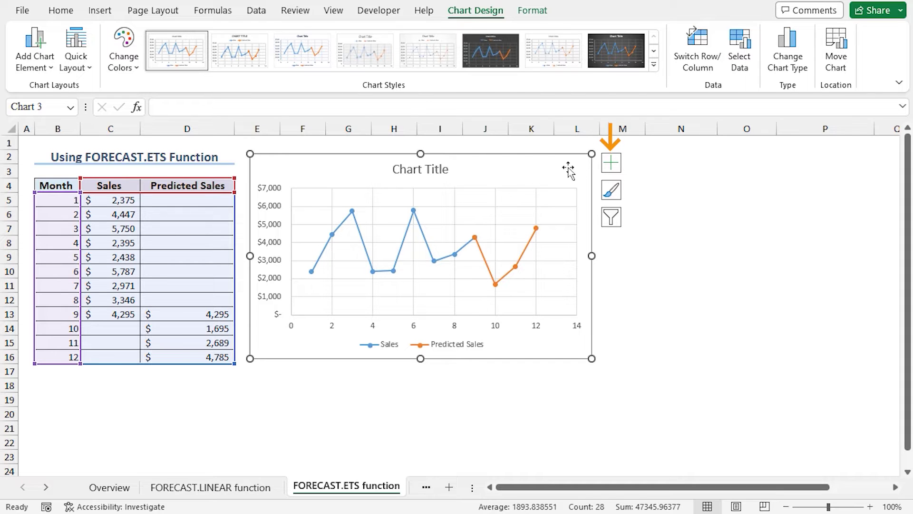
Step: Add a trendline based on the Sales series to the FORECAST.ETS chart
click(606, 168)
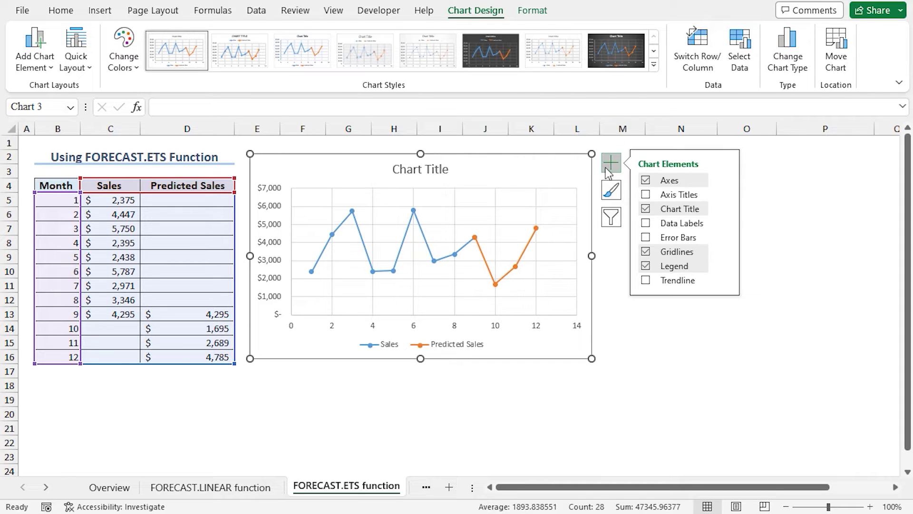
click(646, 281)
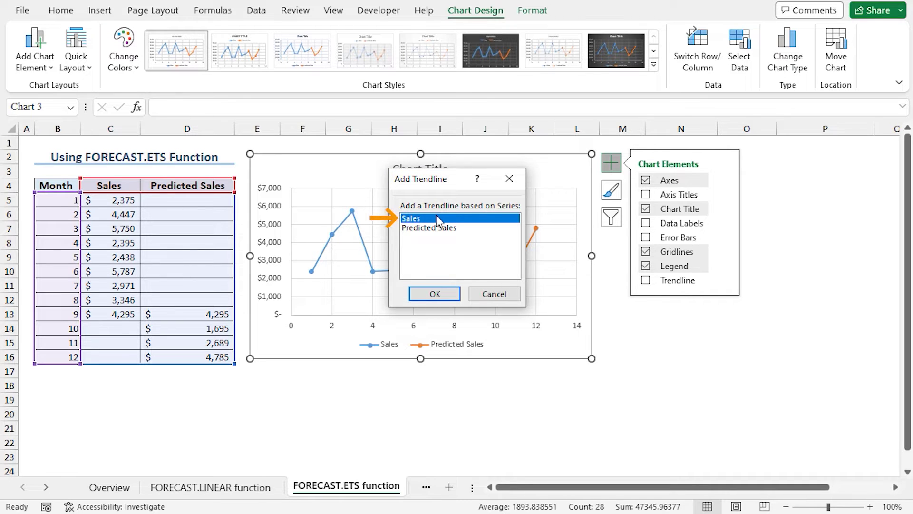
click(434, 294)
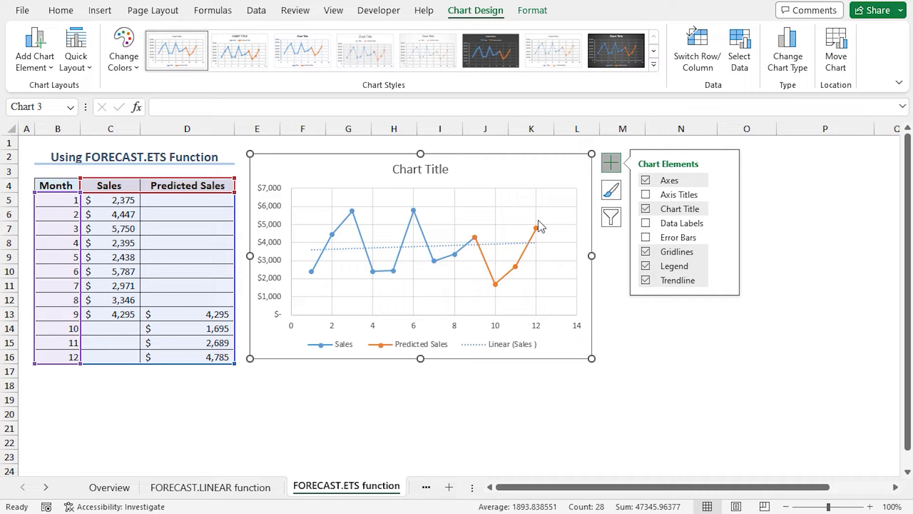
Step: Title the FORECAST.ETS chart "Monthly Trend Chart" and switch to the FORECAST.LINEAR function sheet for comparison
triple_click(430, 169)
text(M)
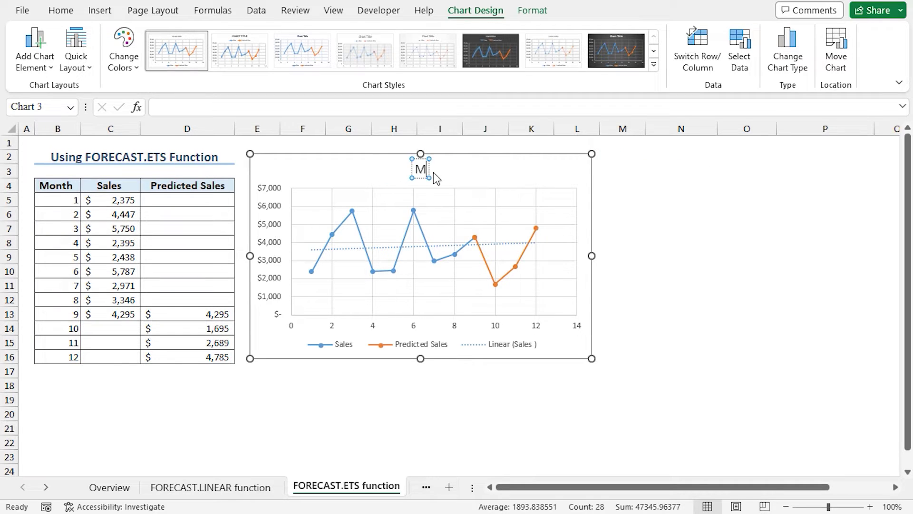
text(onthly Trend Chart)
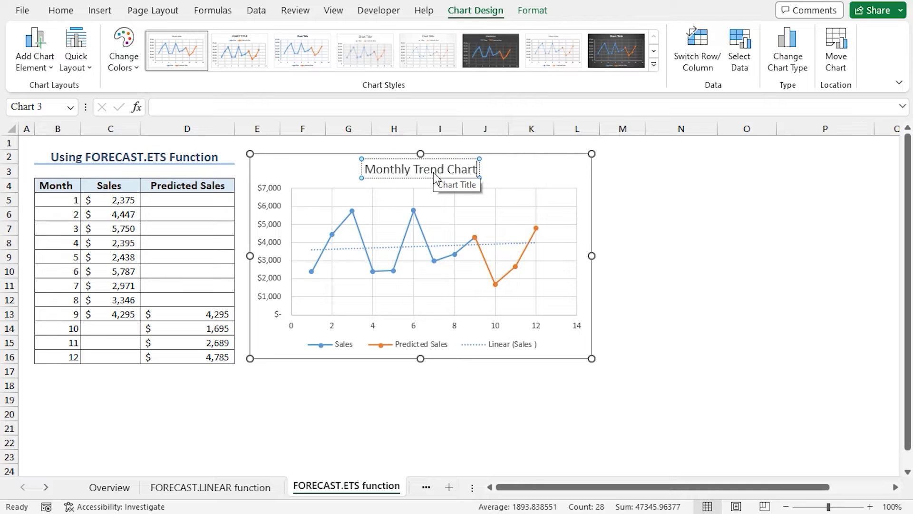
key(Escape)
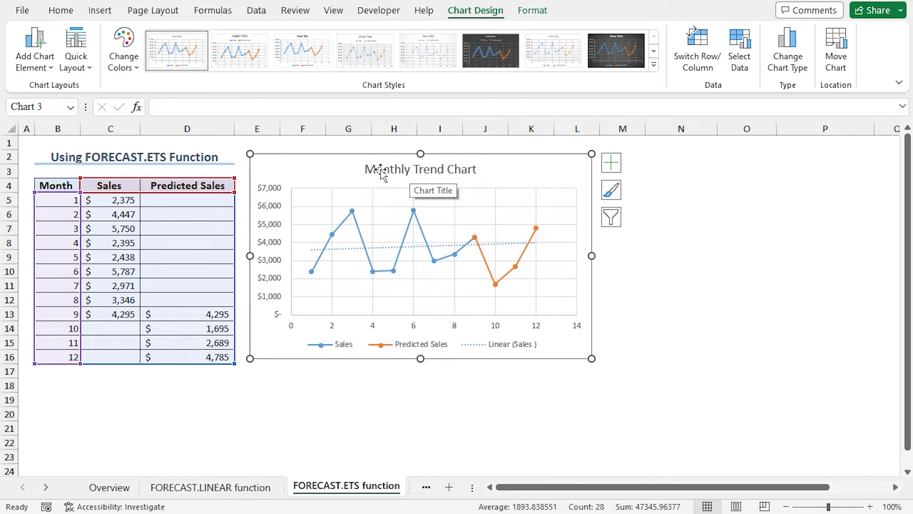
key(Escape)
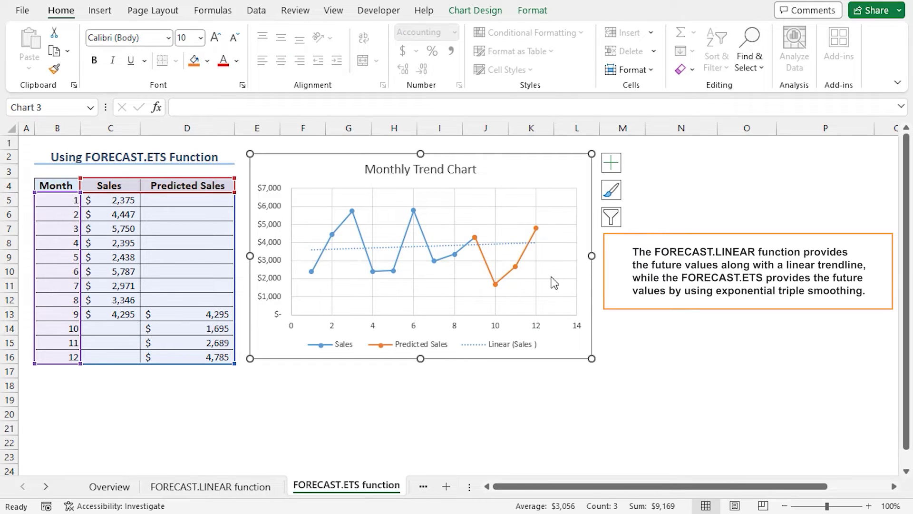
click(226, 490)
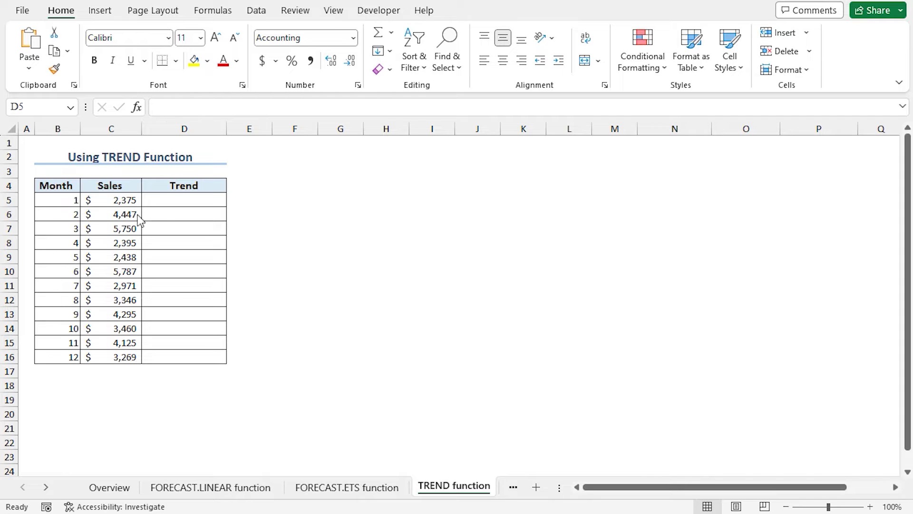
Step: Fill D5:D16 of the TREND function sheet with the array formula =TREND(C5:C16,B5:B16)
click(170, 199)
drag(170, 198, 170, 356)
text(=trend)
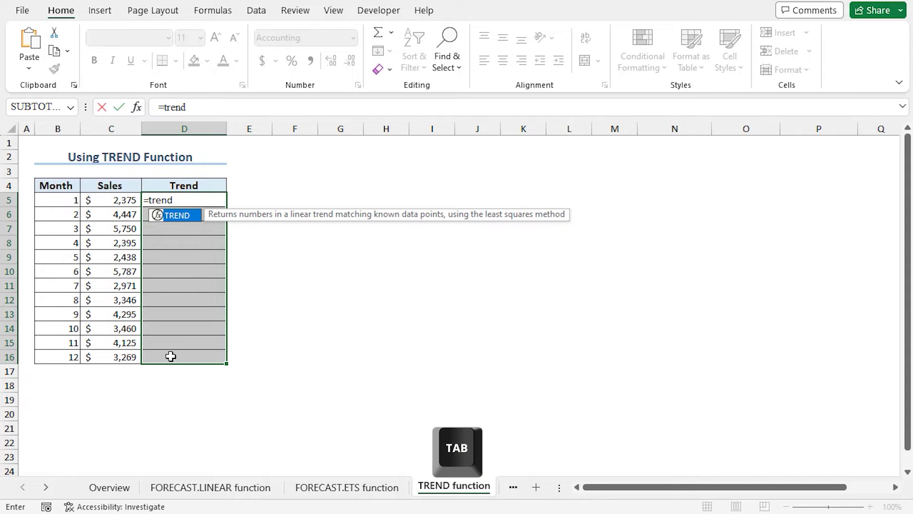
key(Tab)
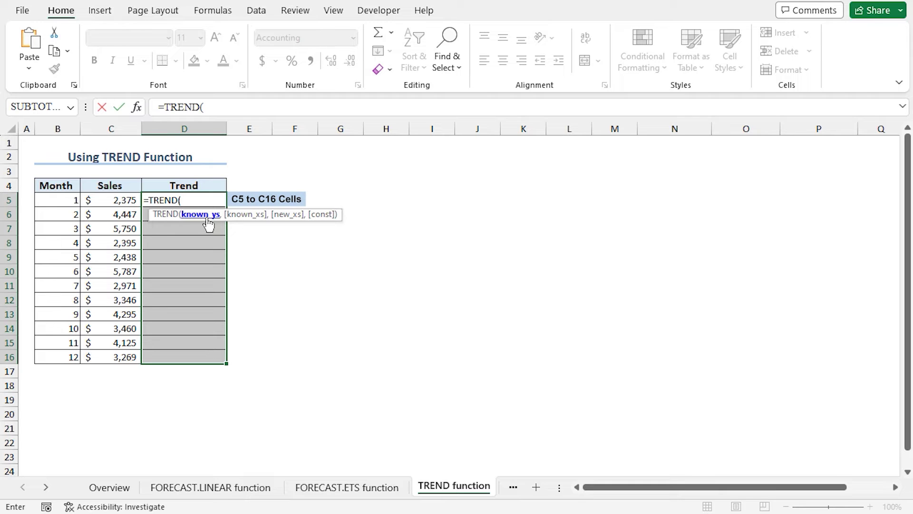
drag(101, 200, 98, 356)
text(,)
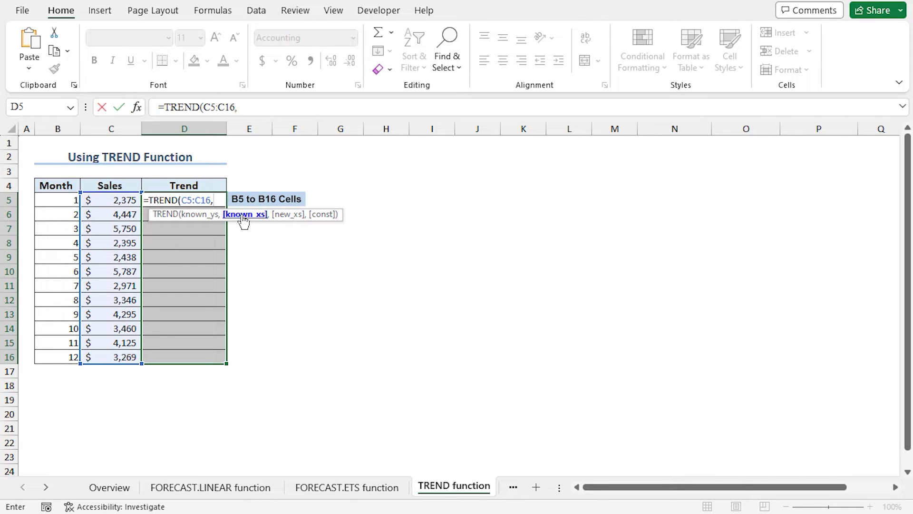
drag(69, 198, 67, 356)
text())
key(Return)
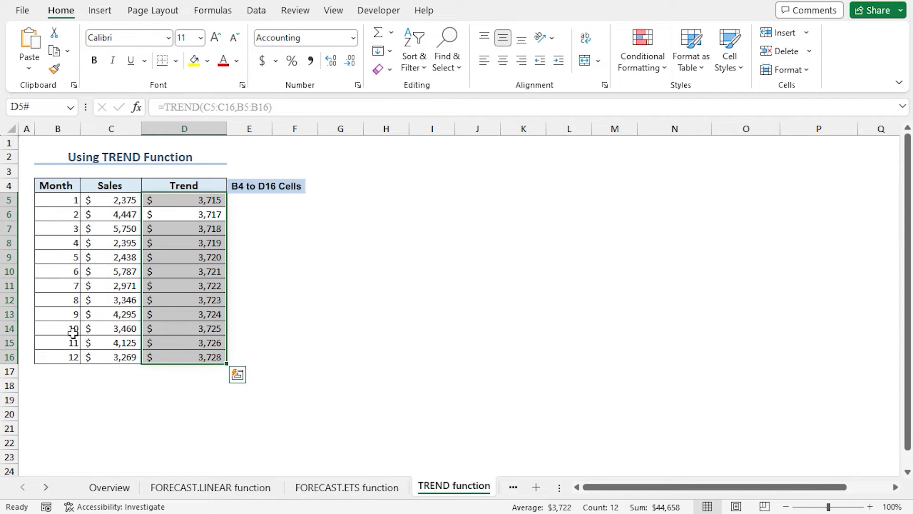
Step: Insert the recommended line chart of Sales and Trend from B4:D16 and place it beside the table, starting at row 2
drag(65, 185, 201, 357)
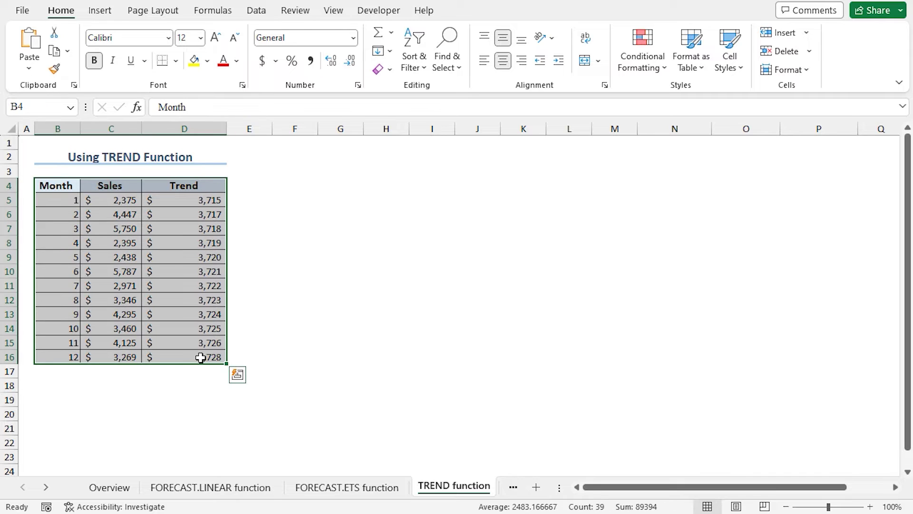
click(100, 12)
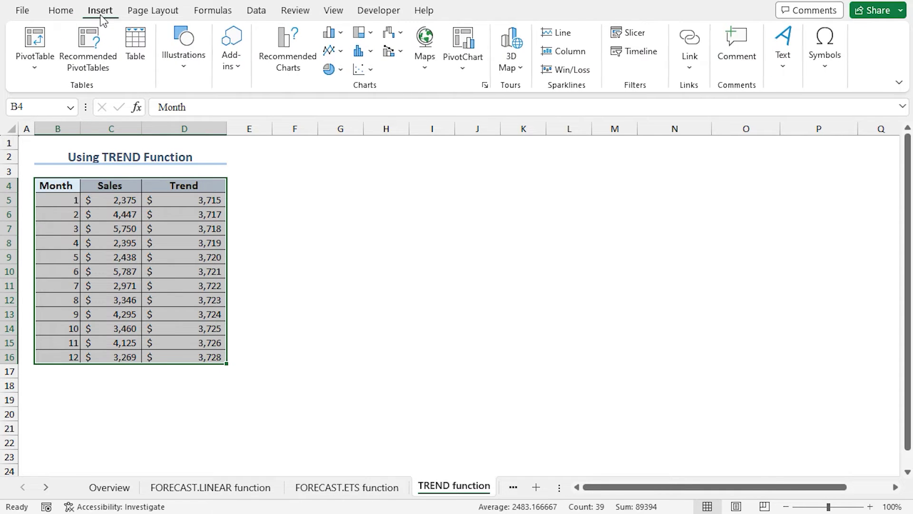
click(300, 58)
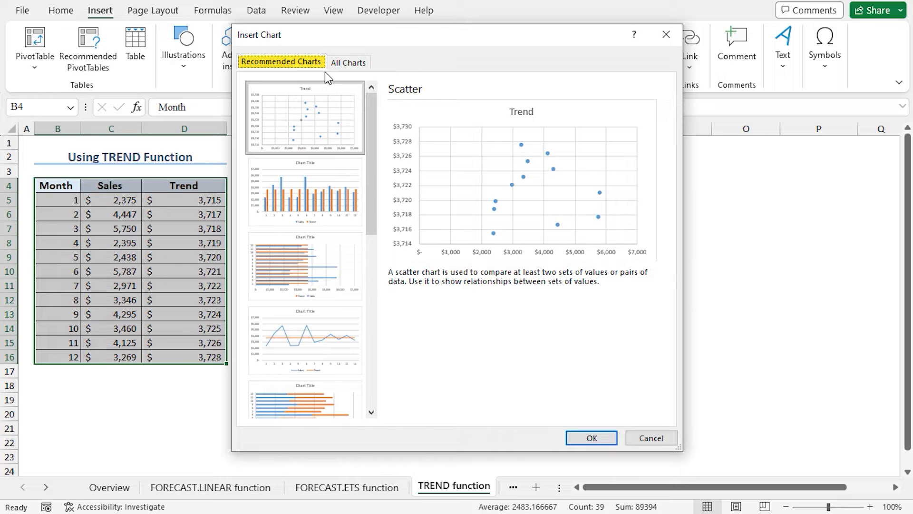
scroll(333, 105, down, 5)
scroll(336, 121, up, 5)
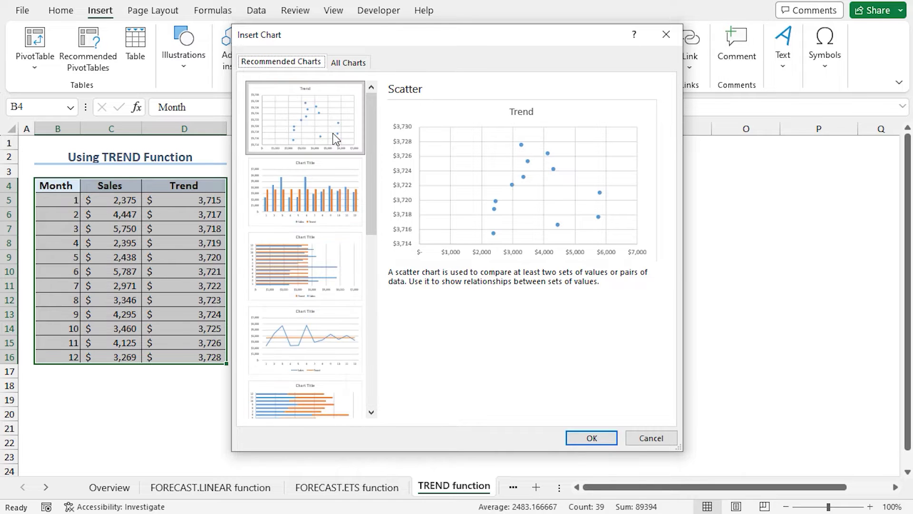
click(321, 329)
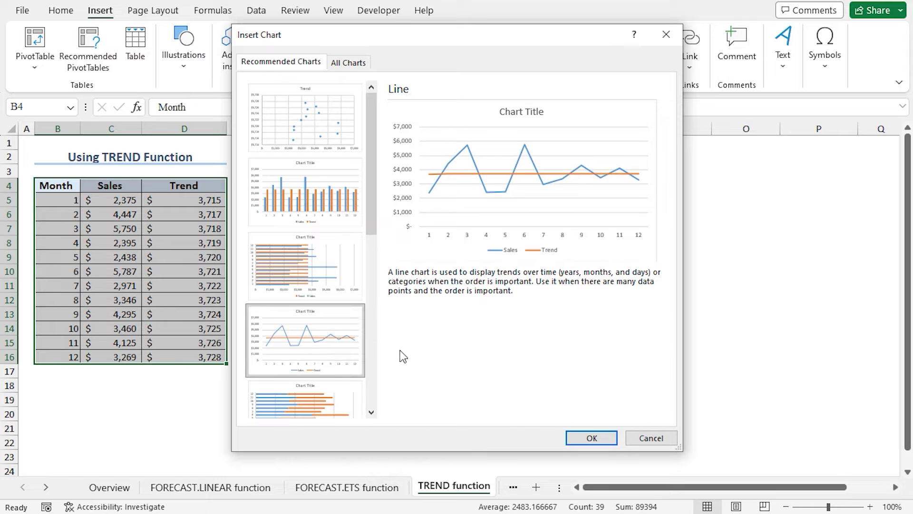
click(589, 438)
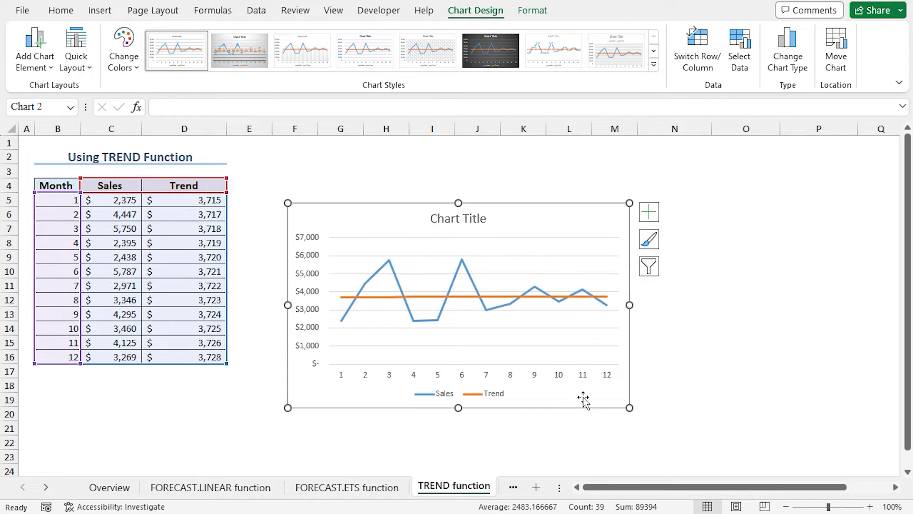
drag(563, 221, 506, 172)
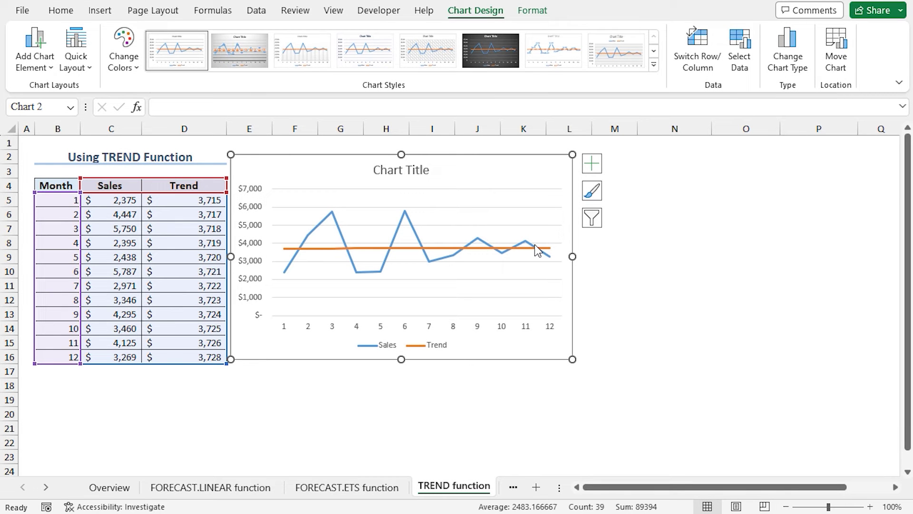
Step: Title the line chart on the TREND function sheet "Monthly Trend Chart"
click(401, 170)
triple_click(400, 170)
text(M)
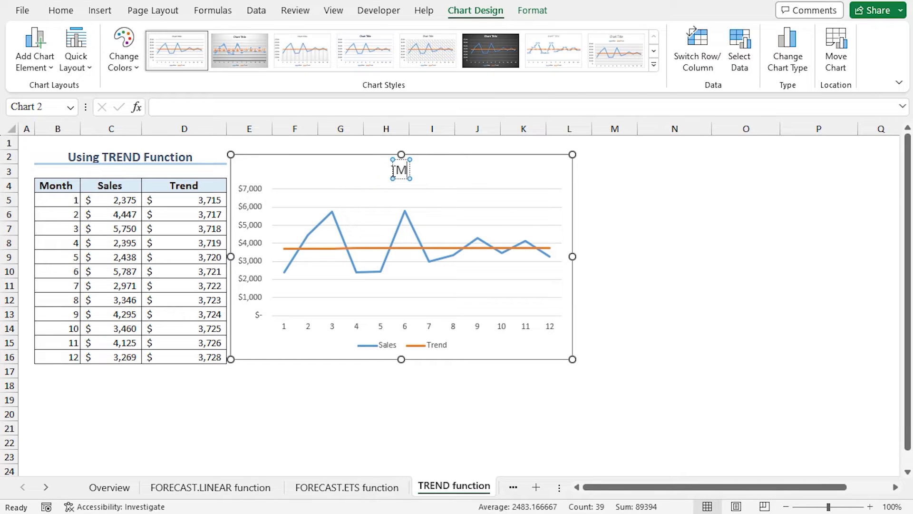
text(onthly Trend Chart)
key(Escape)
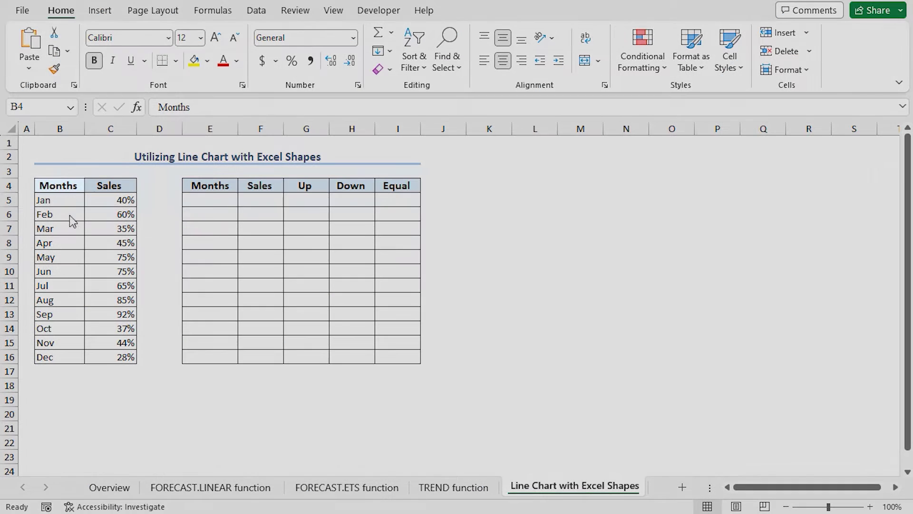
click(60, 185)
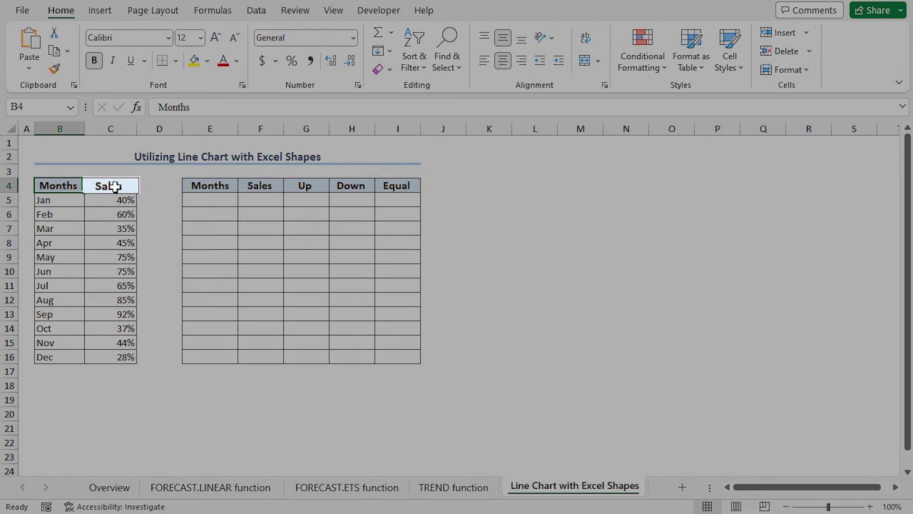
click(114, 186)
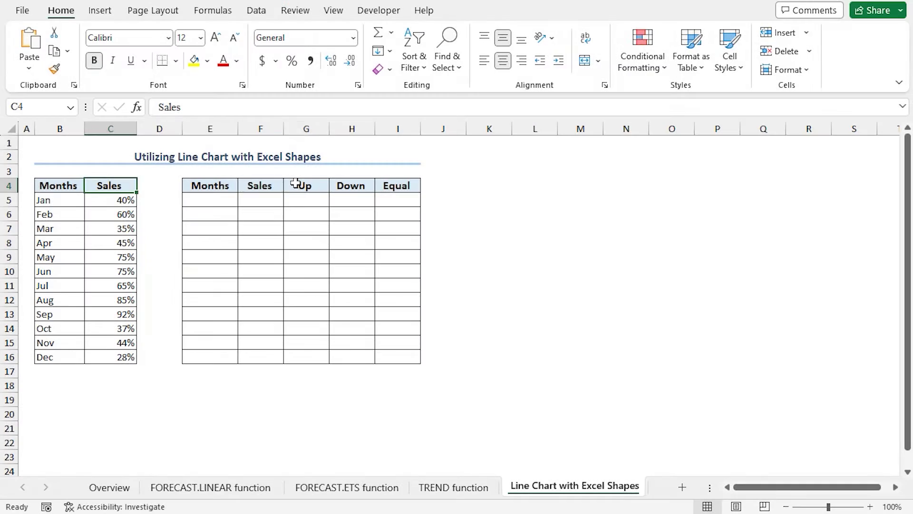
click(295, 183)
click(354, 183)
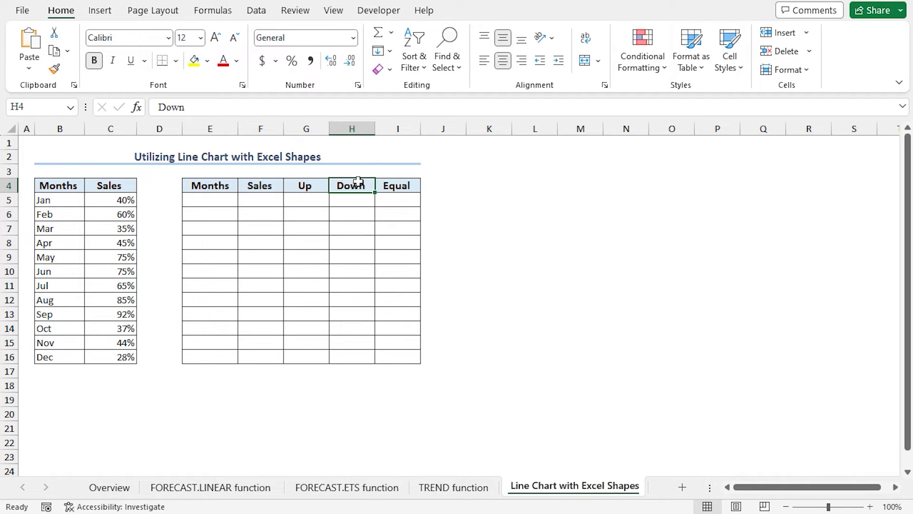
click(399, 185)
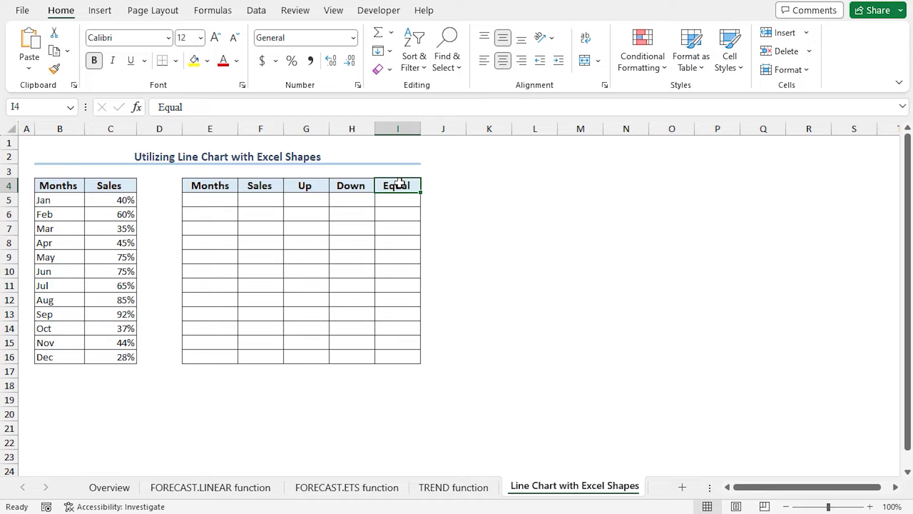
Step: Copy the months and sales values in B5:C16 into the second table, starting at E5
drag(48, 200, 109, 357)
key(ctrl+c)
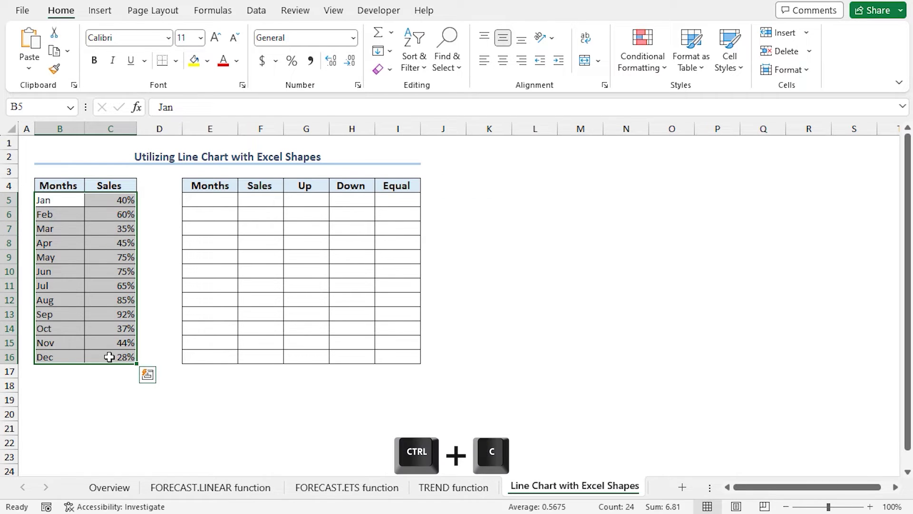
click(211, 198)
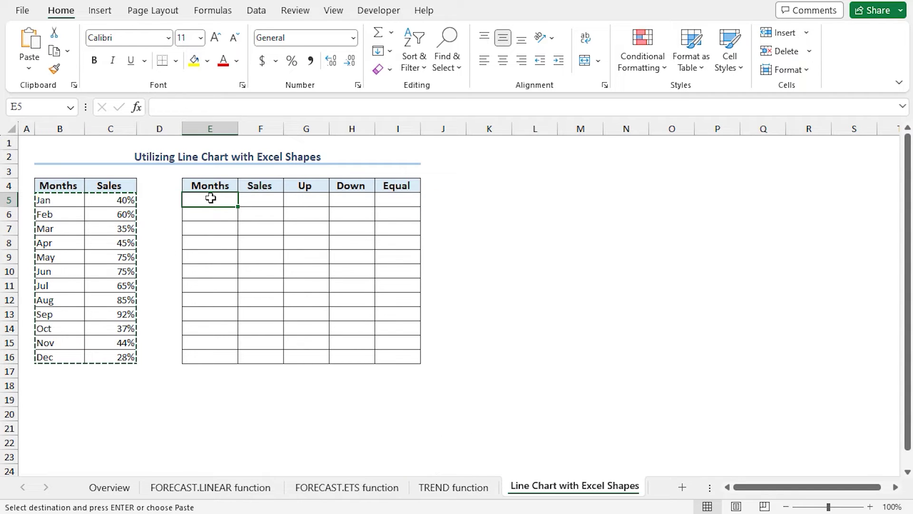
key(ctrl+v)
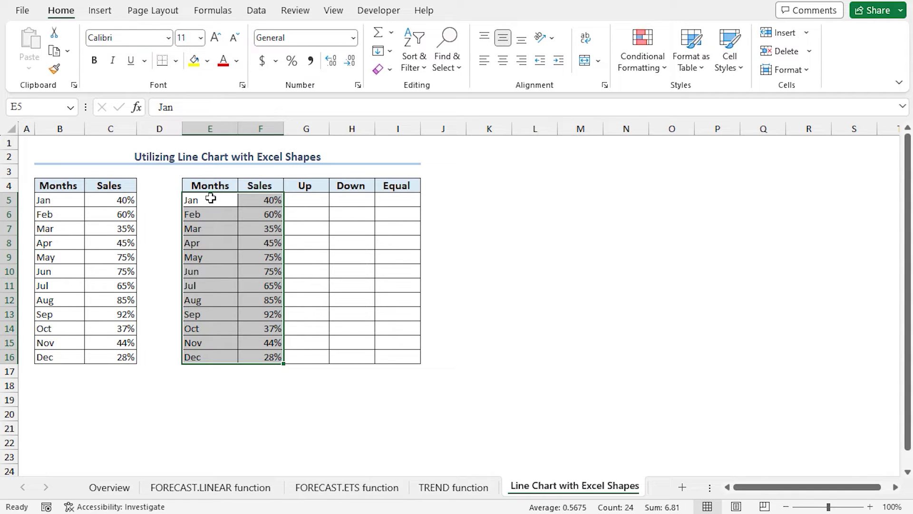
Step: Examine the Up, Down and Equal columns in relation to the January and February sales values in F5 and F6
click(297, 185)
click(339, 185)
click(390, 184)
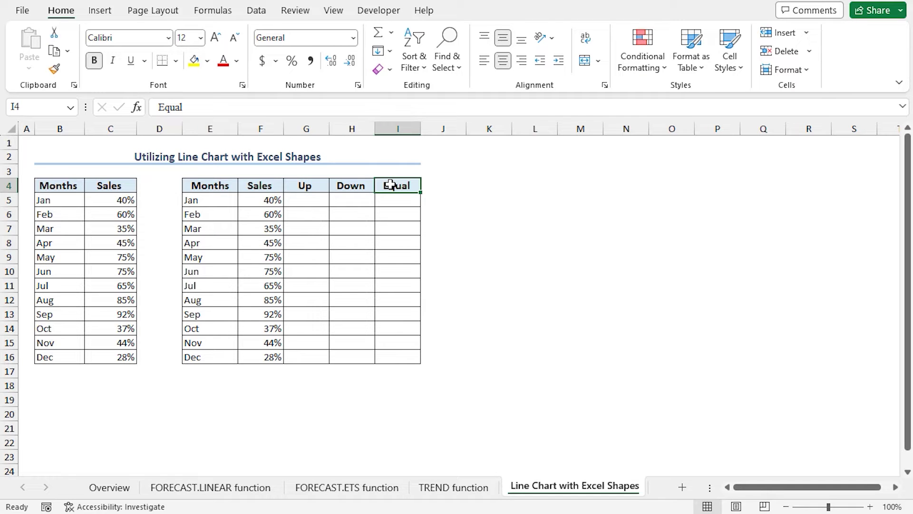
click(274, 212)
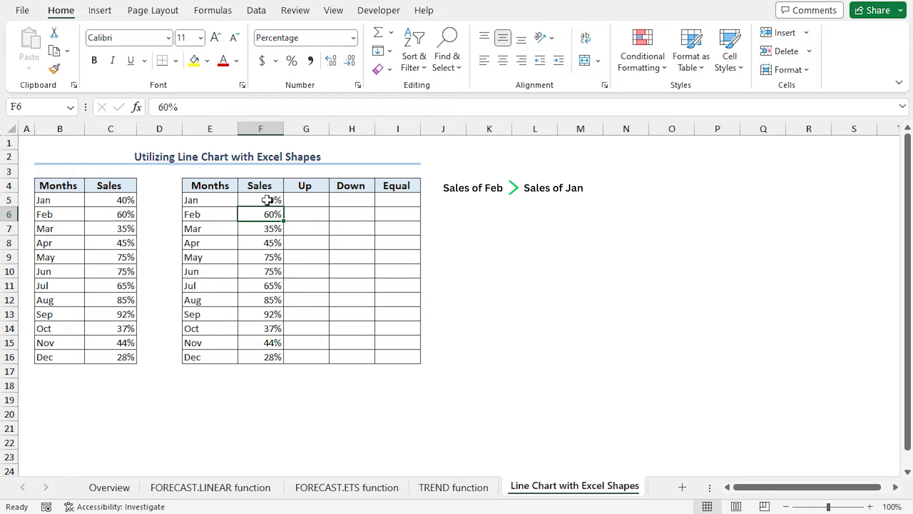
click(274, 199)
click(269, 215)
click(298, 213)
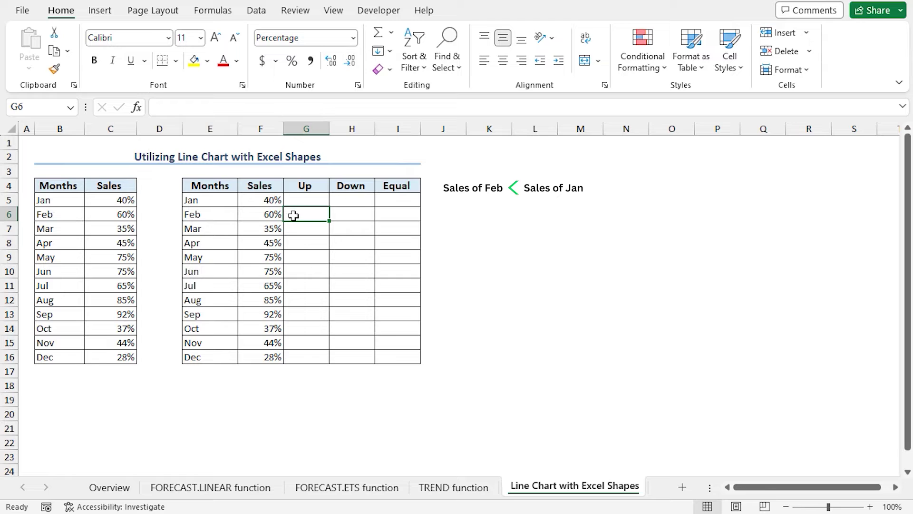
click(268, 215)
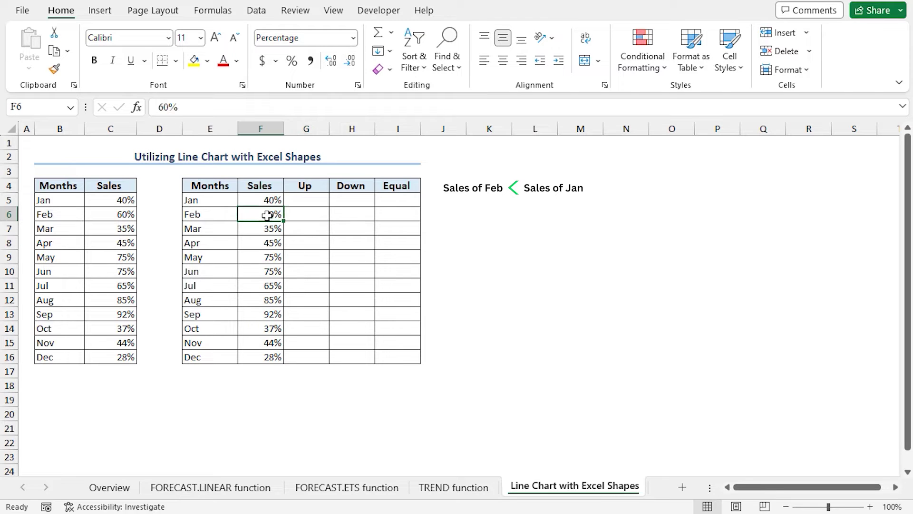
click(341, 213)
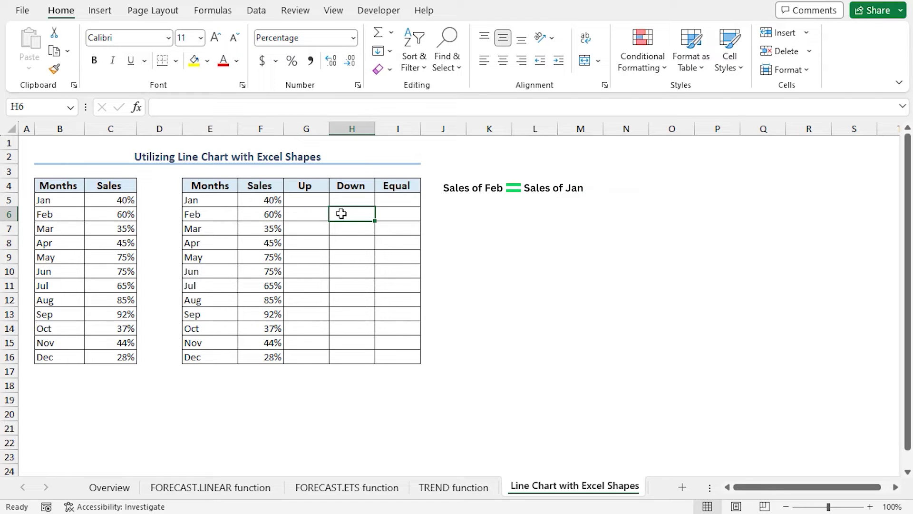
click(273, 215)
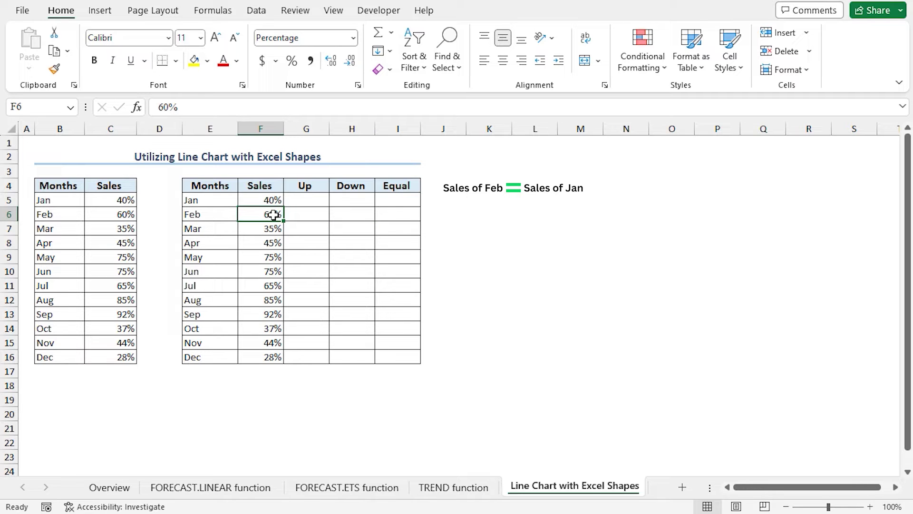
click(388, 212)
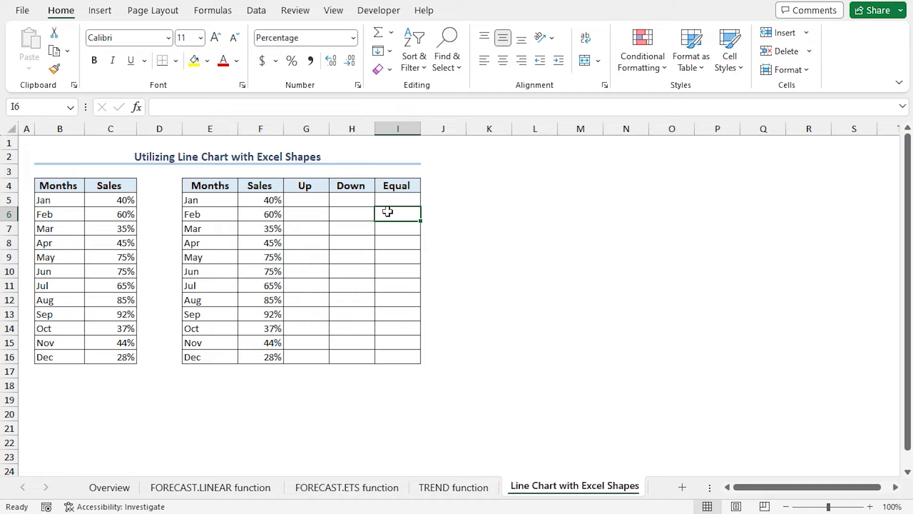
click(303, 187)
click(346, 187)
click(384, 189)
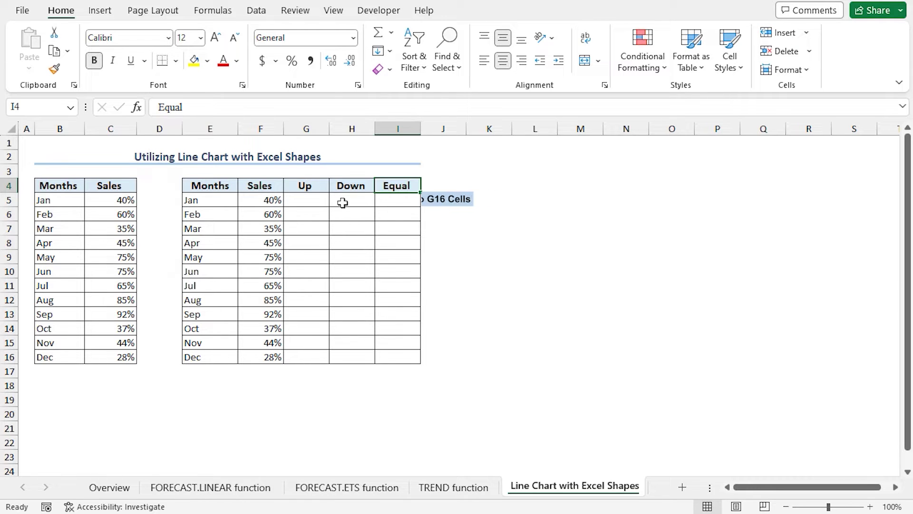
Step: Fill the Up column G5:G16 with 20% and the Down column H5:H16 with 60%
drag(310, 199, 321, 359)
text(20%)
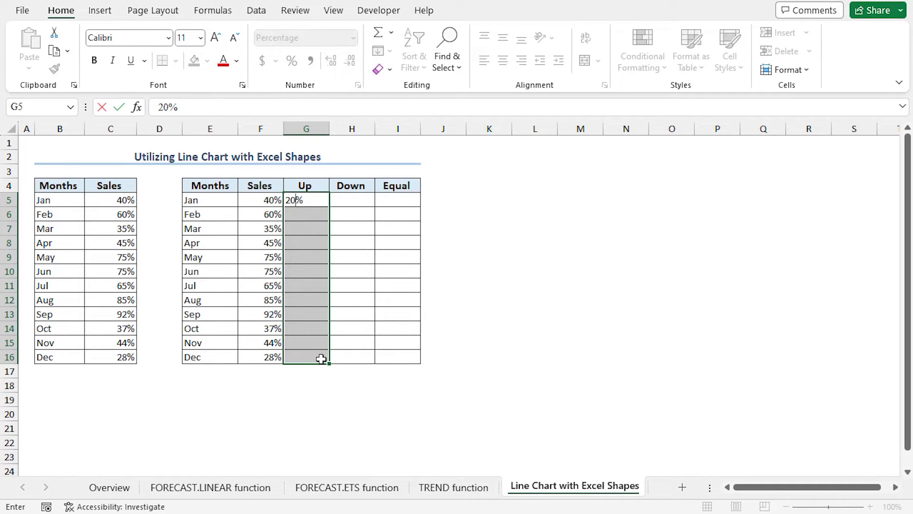
key(ctrl+shift+Return)
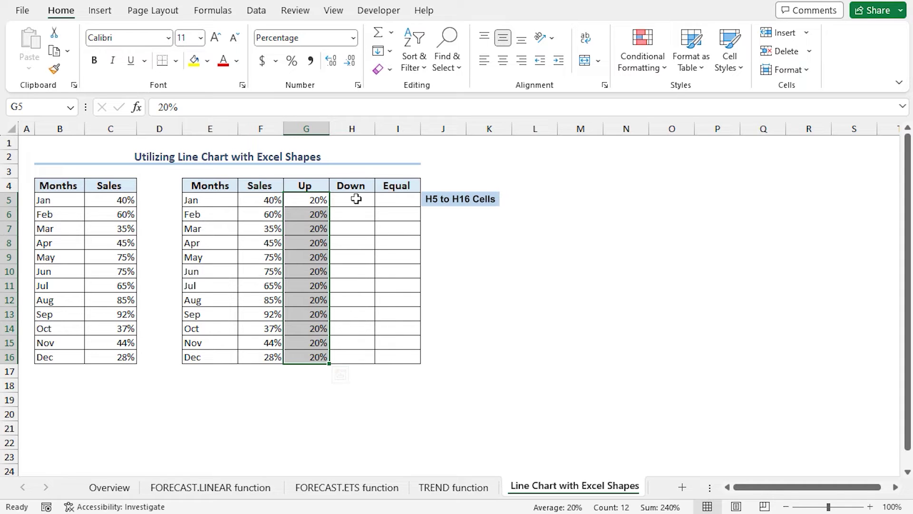
drag(356, 199, 361, 355)
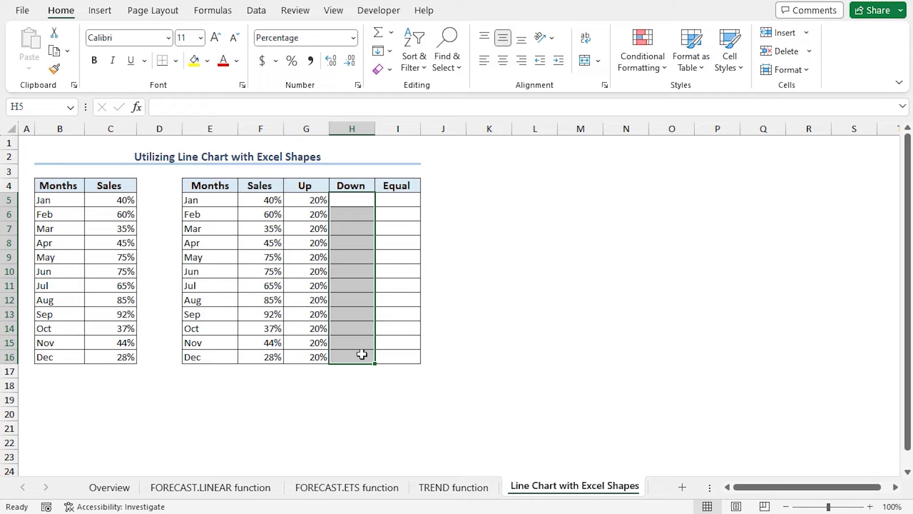
text(60)
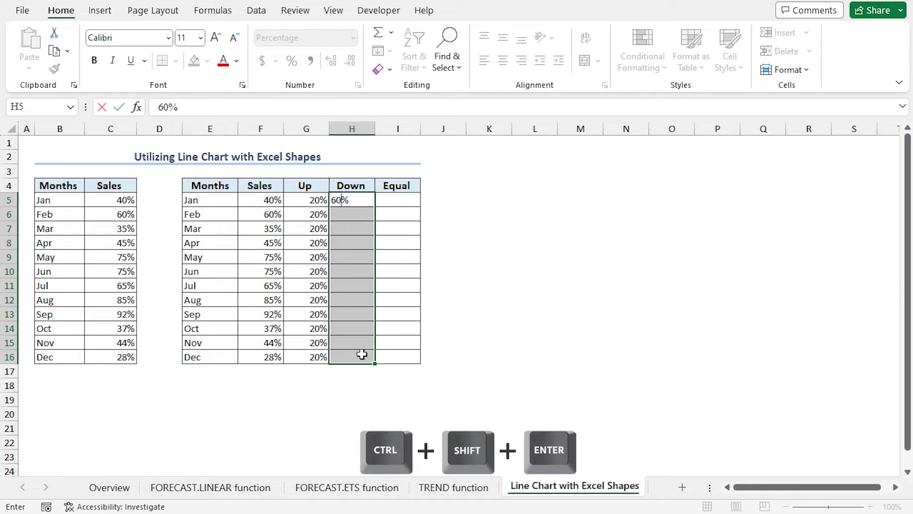
key(ctrl+shift+Return)
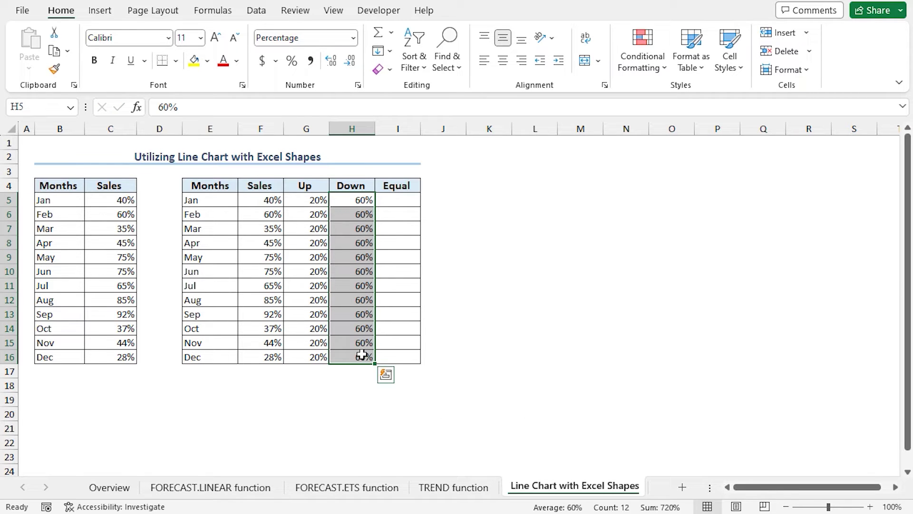
Step: Fill the Equal column I5:I16 with 80%
drag(396, 199, 401, 352)
text(80)
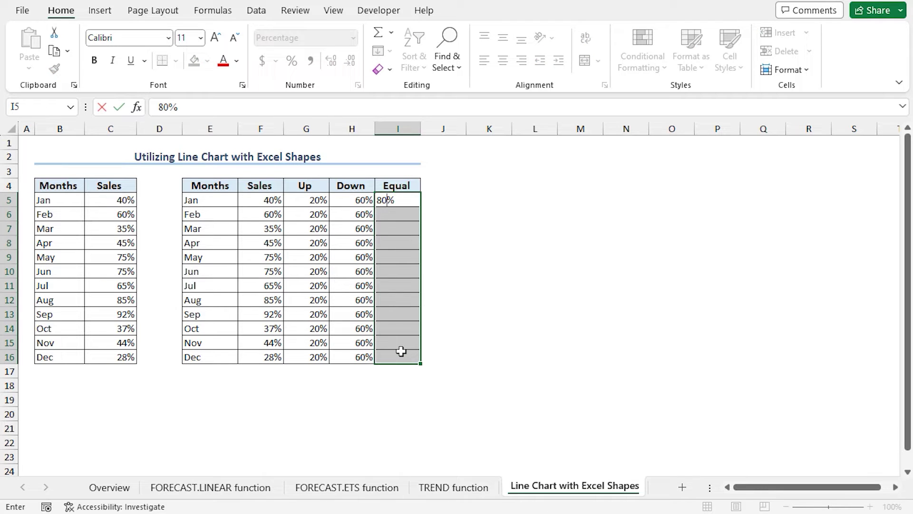
key(ctrl+shift+Return)
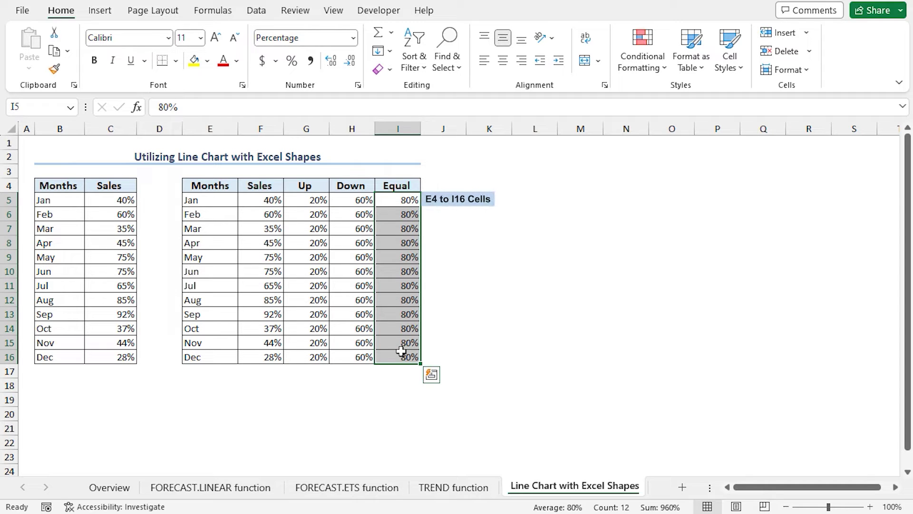
Step: Insert a 2-D line chart with markers from the second table, E4:I16
click(202, 187)
drag(202, 187, 409, 358)
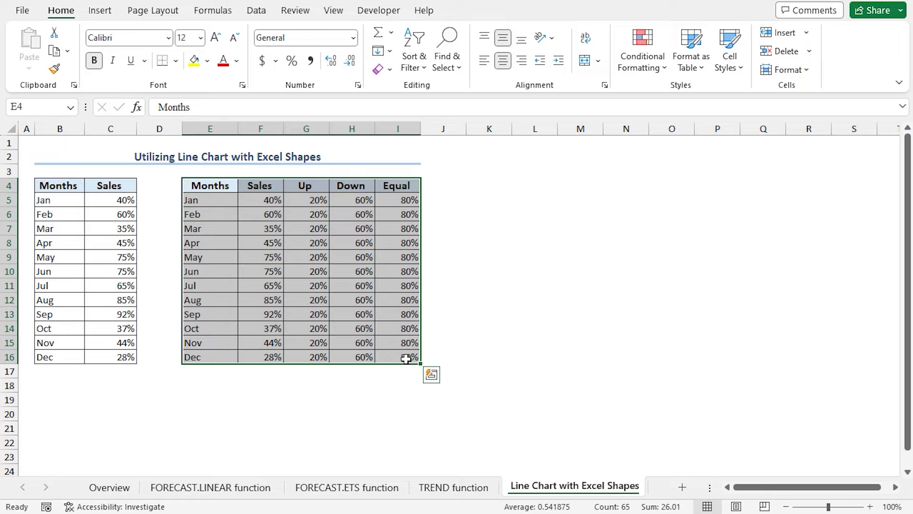
click(100, 10)
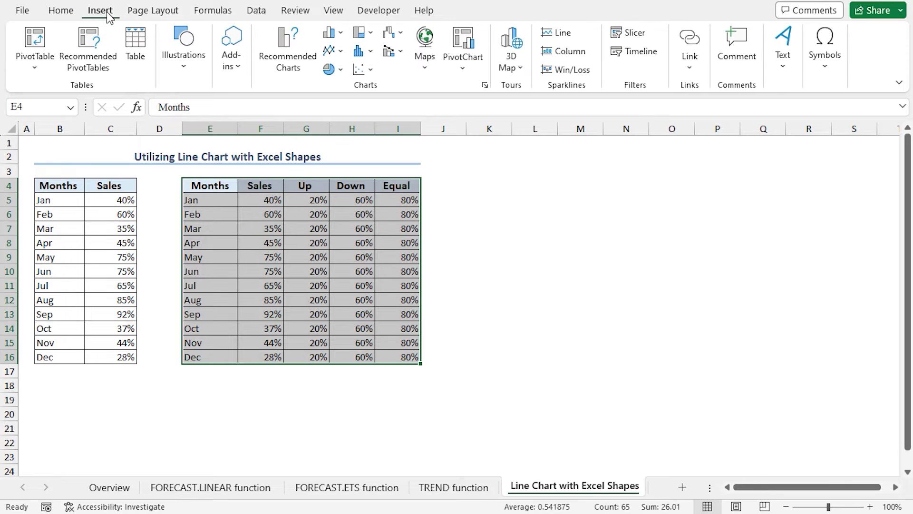
click(333, 53)
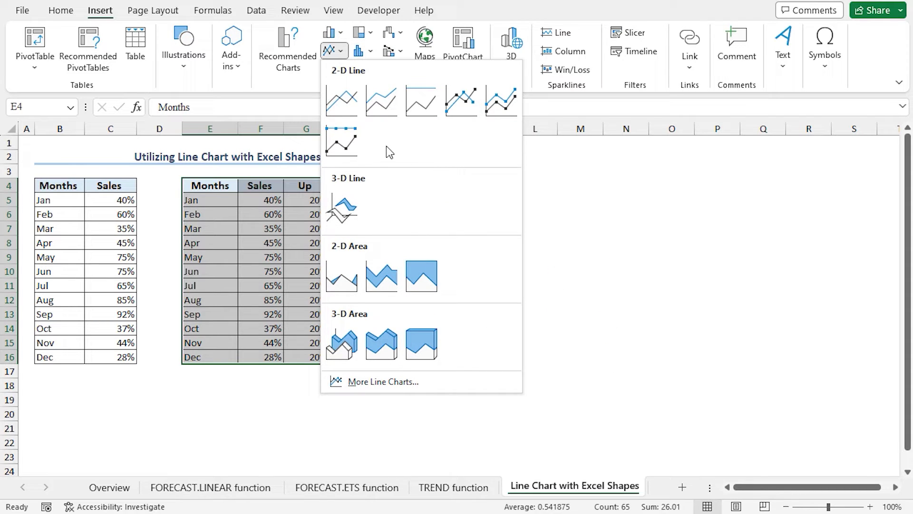
click(463, 102)
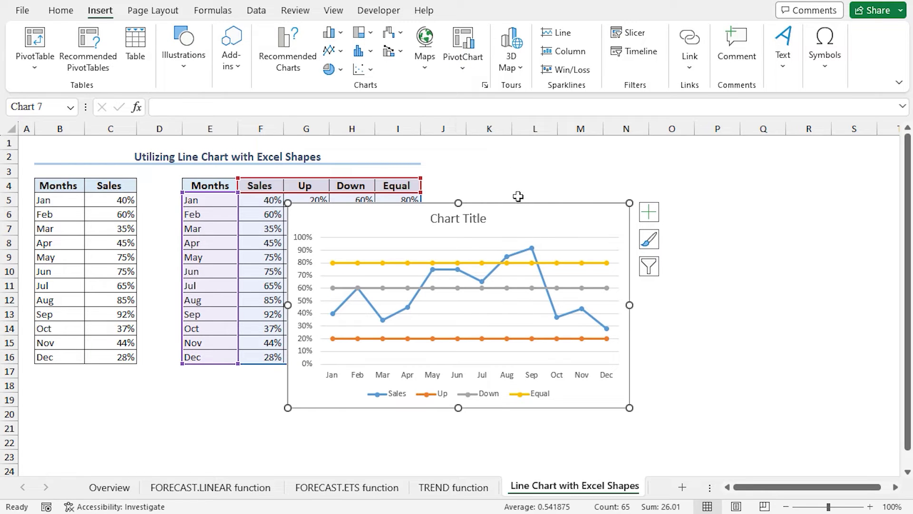
Step: Move the line chart to columns B:H below row 5, and insert an up block arrow in the empty area around column K
drag(523, 216, 269, 225)
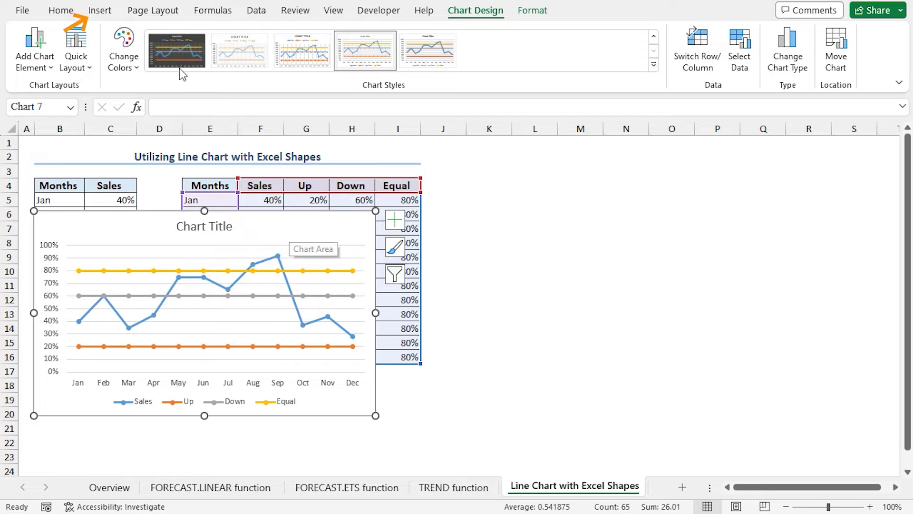
click(100, 14)
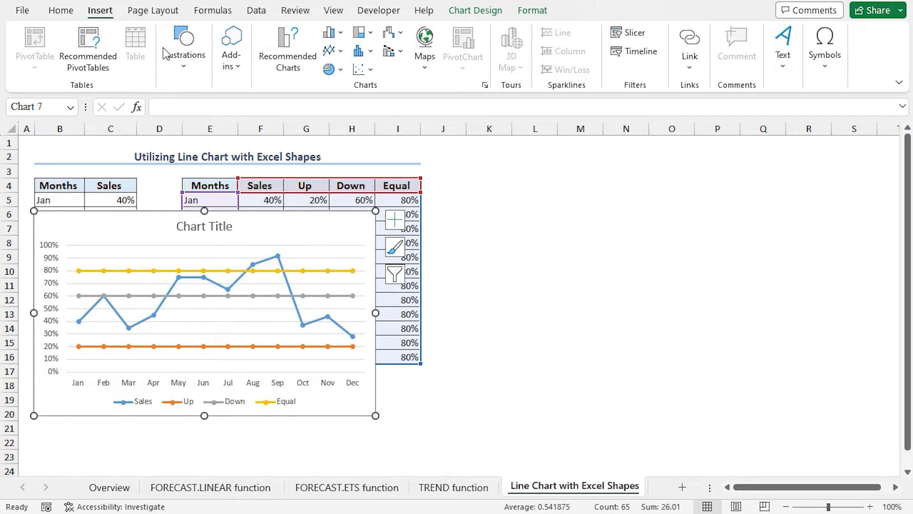
click(182, 68)
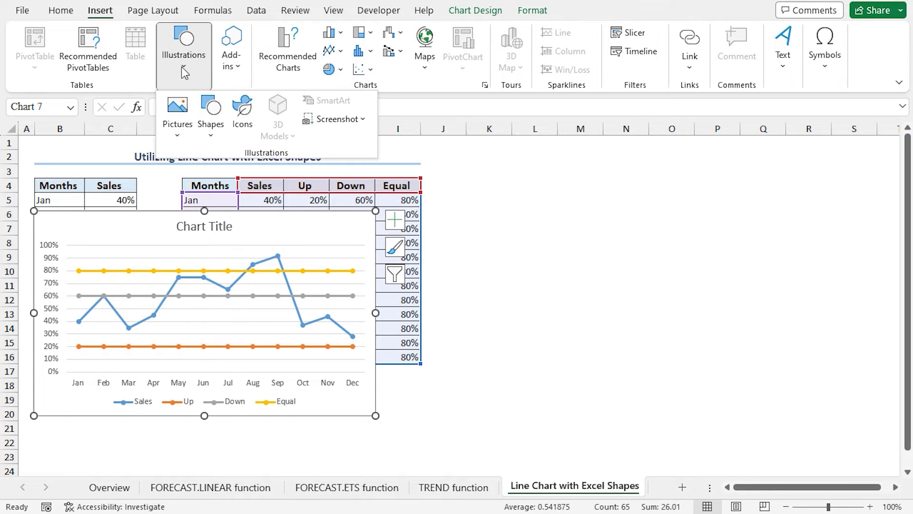
click(218, 109)
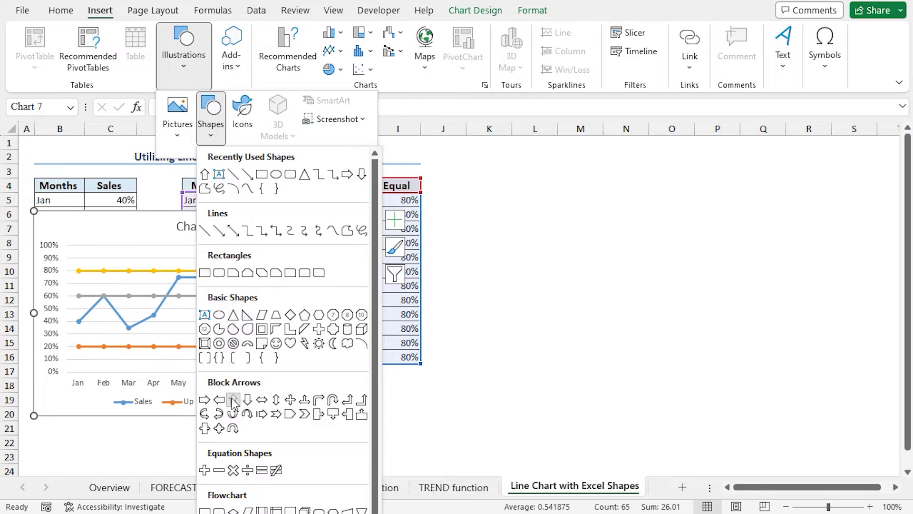
click(234, 401)
click(466, 248)
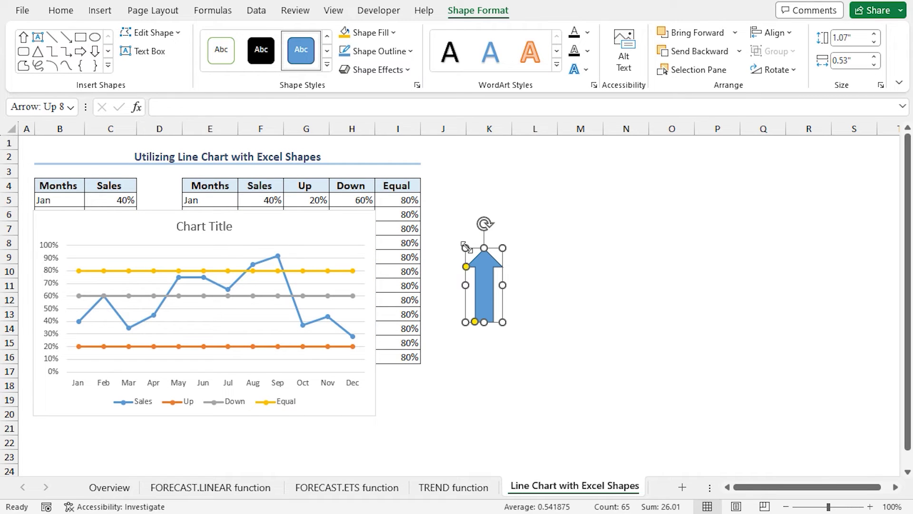
Step: Insert a down block arrow at its default size beside the up arrow
click(109, 14)
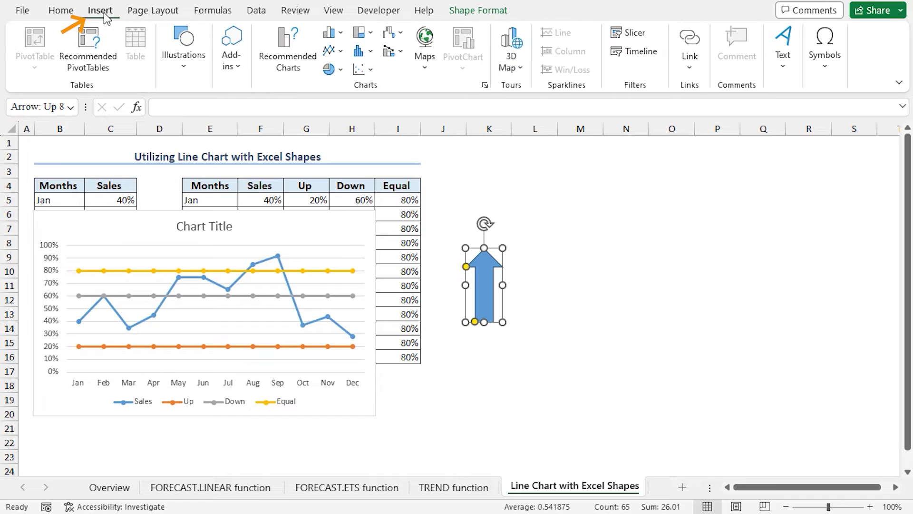
click(188, 67)
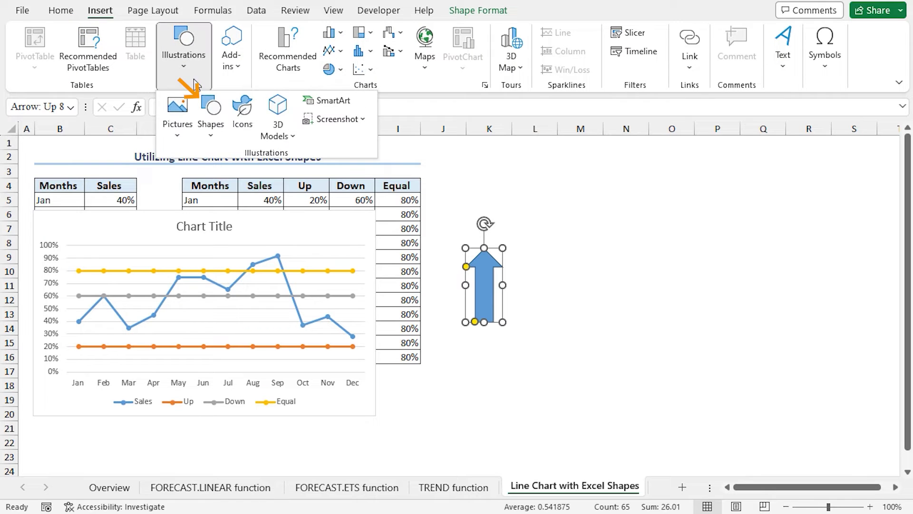
click(205, 101)
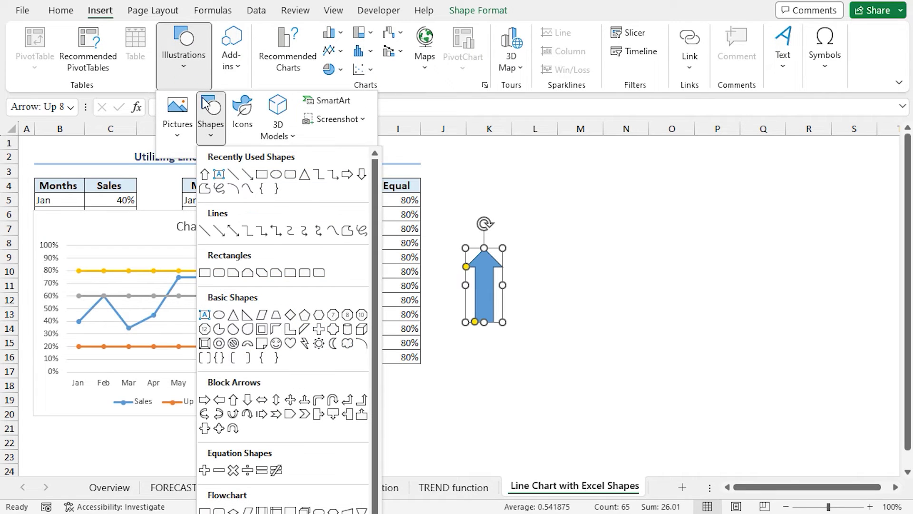
click(247, 400)
click(526, 254)
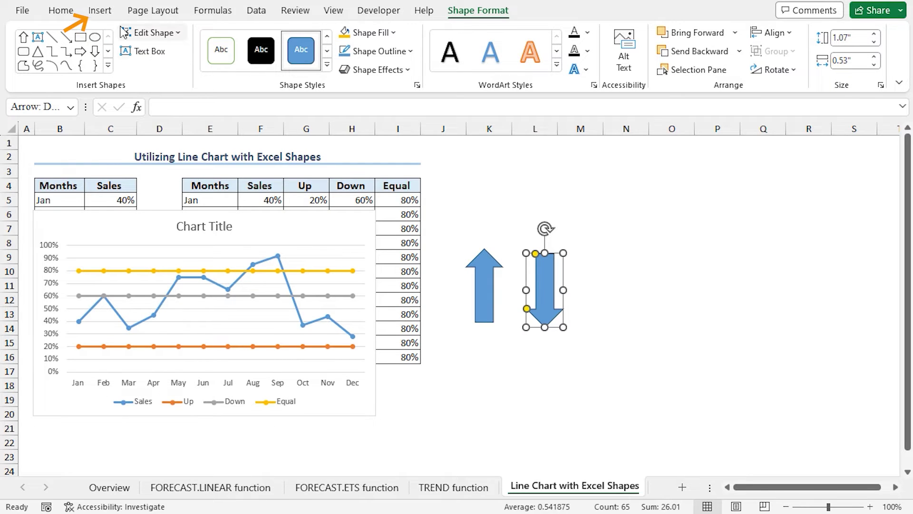
Step: Insert a circle 1" high and 1" wide beside the down arrow
click(99, 12)
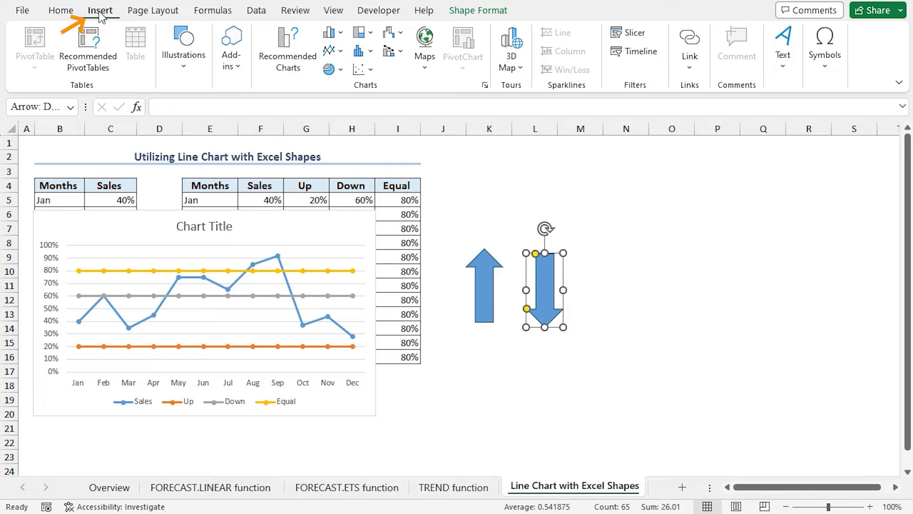
click(186, 67)
click(211, 115)
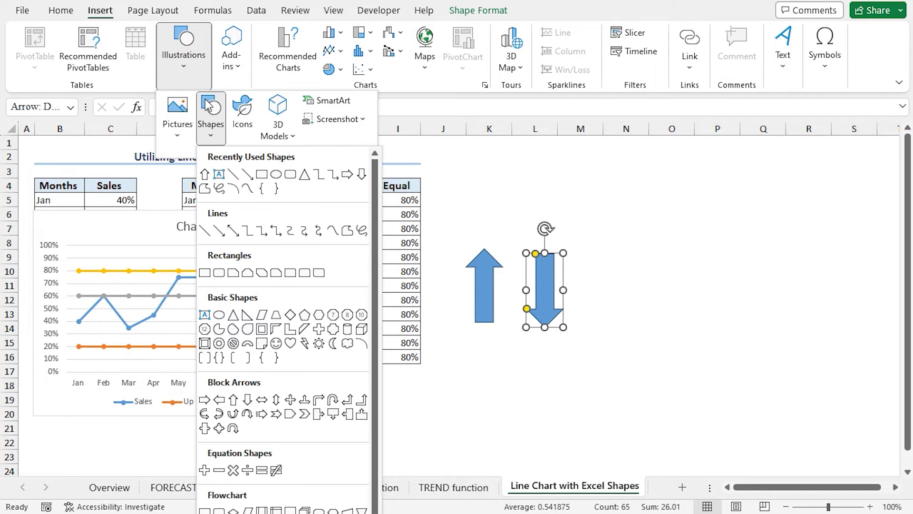
click(233, 314)
click(601, 261)
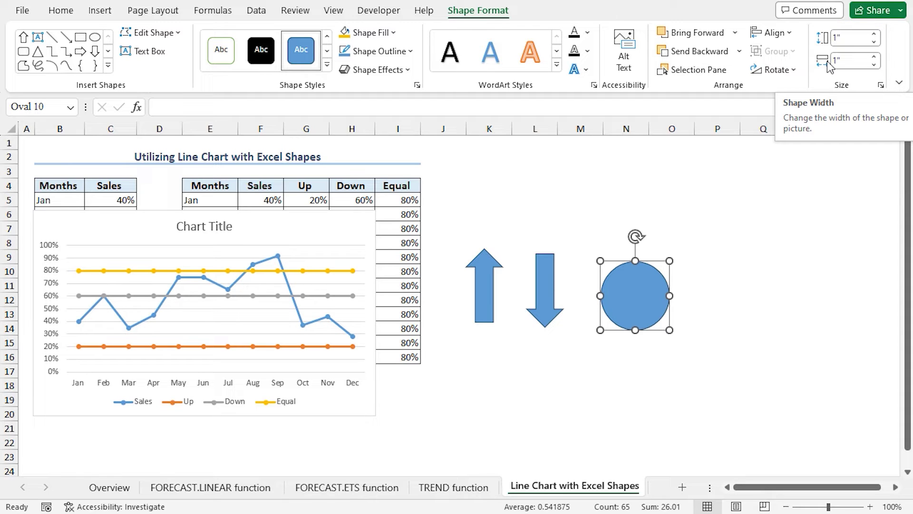
Step: Set the circle's height and width to 0.1" each
click(841, 38)
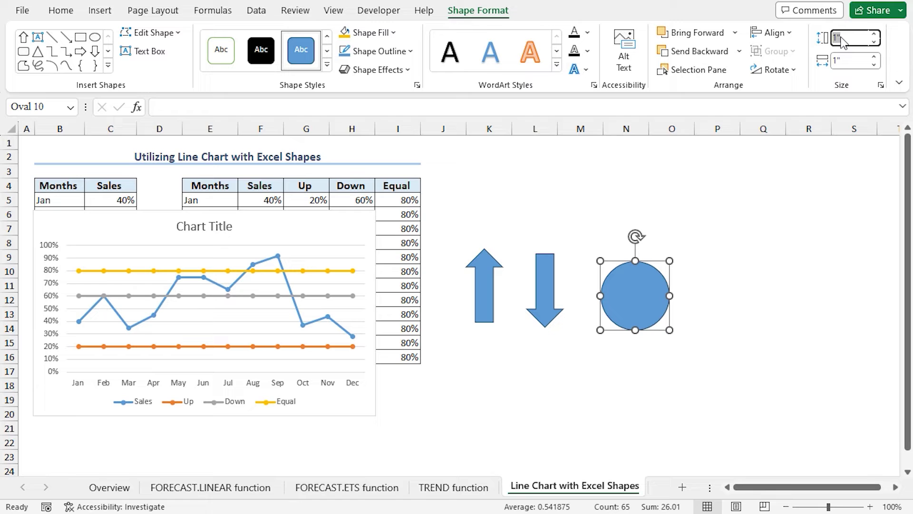
key(Return)
click(851, 61)
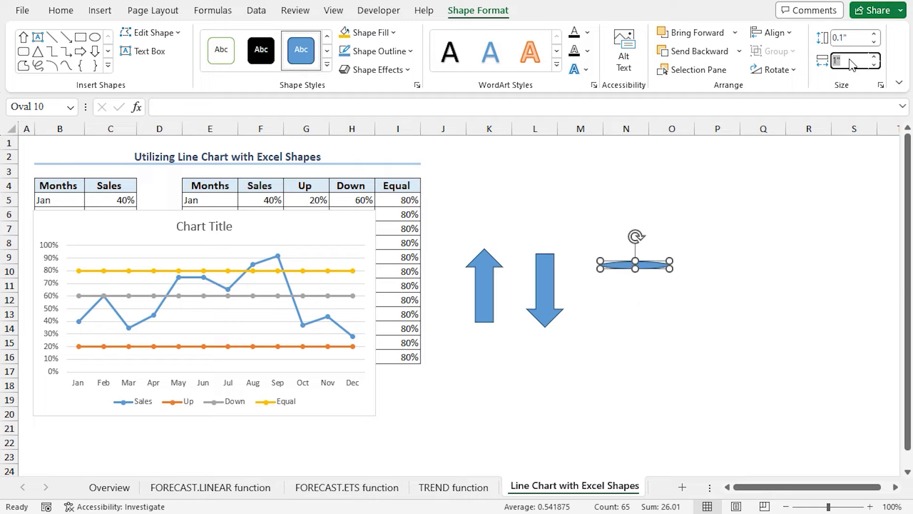
text(0.1)
key(Return)
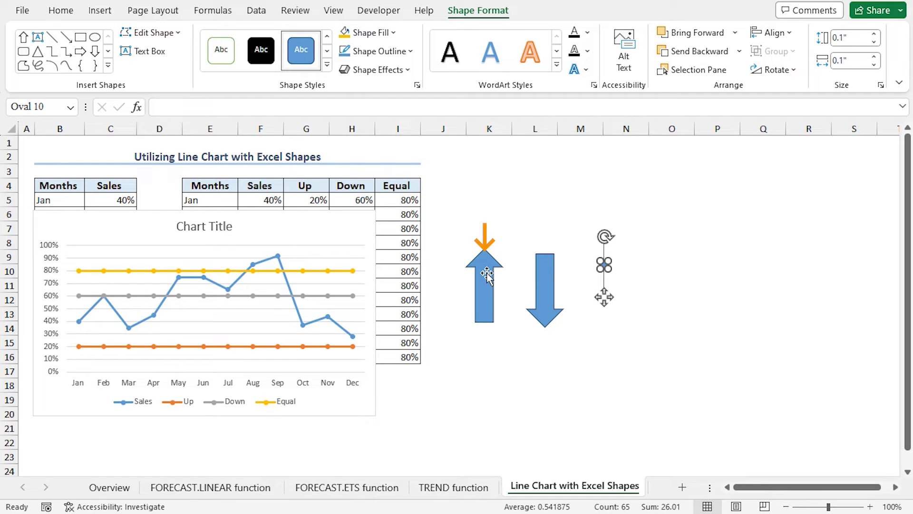
Step: Select the up and down arrows together and set their height and width to 0.1" each
click(487, 275)
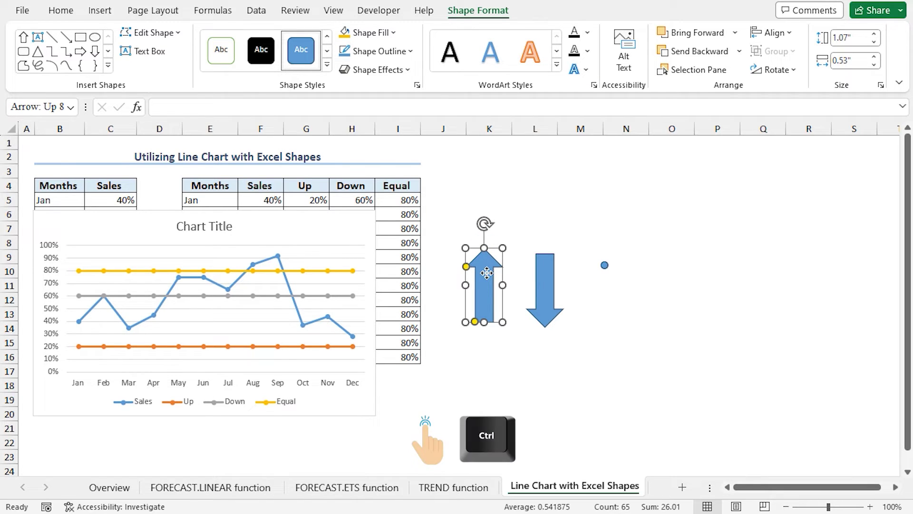
ctrl+click(541, 276)
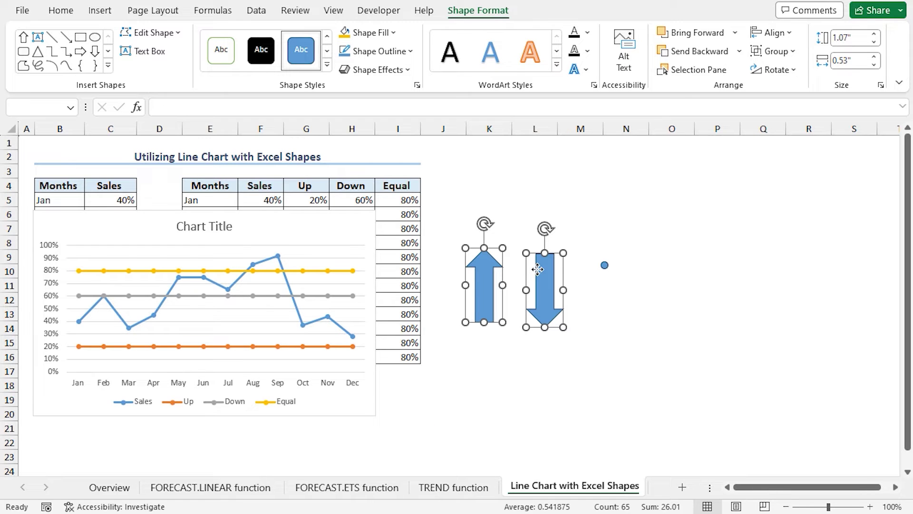
click(851, 37)
text(0.1)
key(Return)
click(852, 61)
text(0.1)
key(Return)
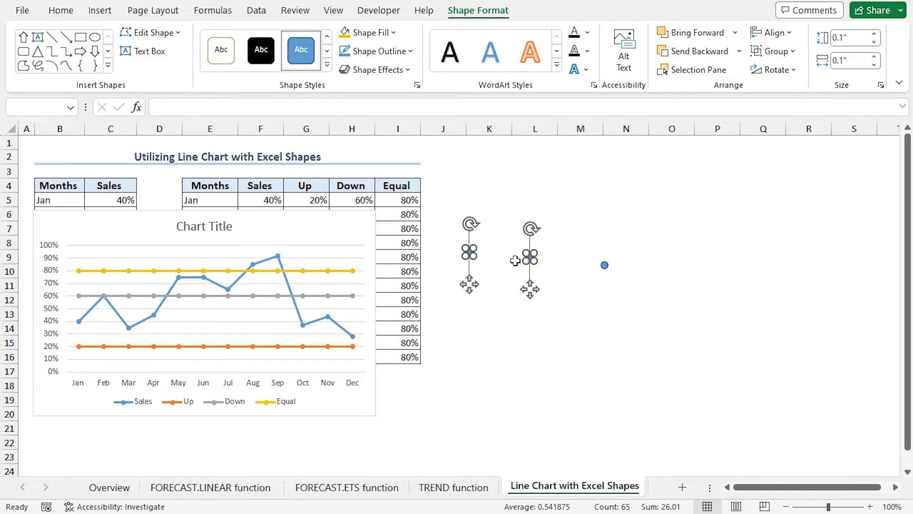
Step: Fill the small circle with the standard orange color
click(602, 264)
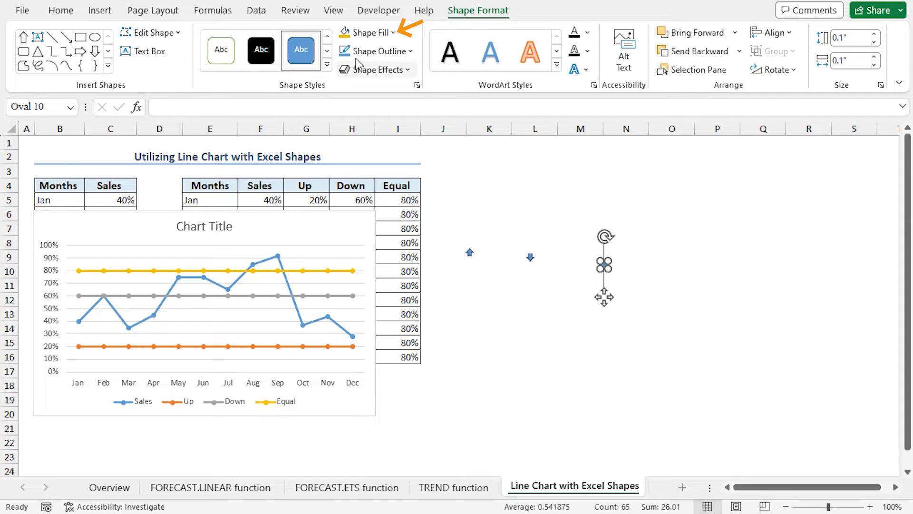
click(380, 37)
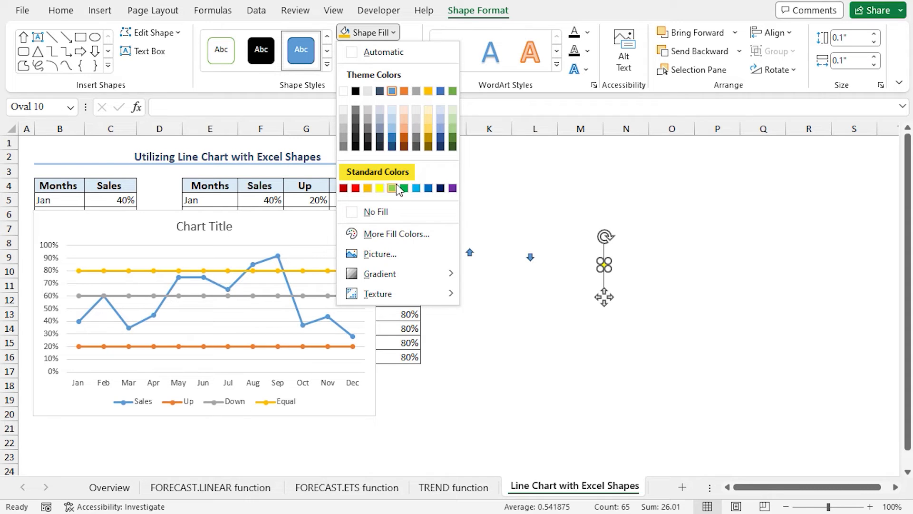
click(368, 189)
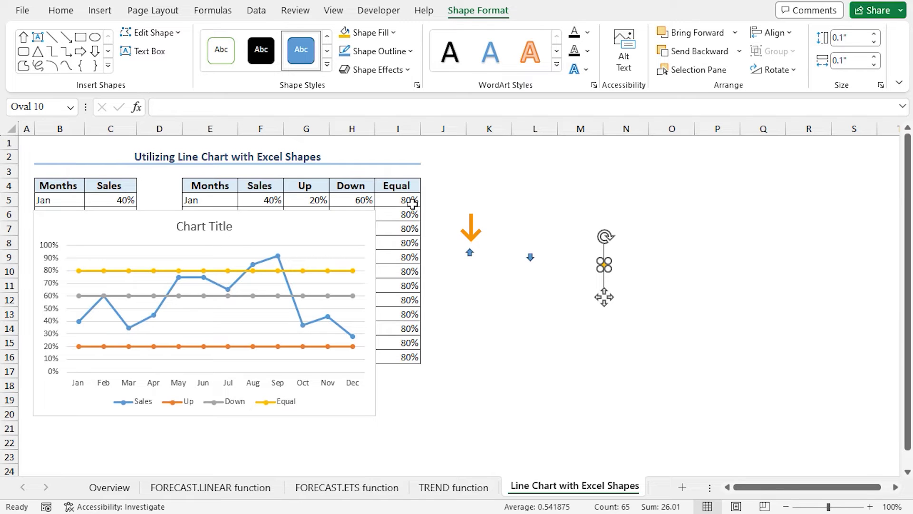
Step: Fill the up arrow with standard green and the down arrow with standard dark red
click(469, 252)
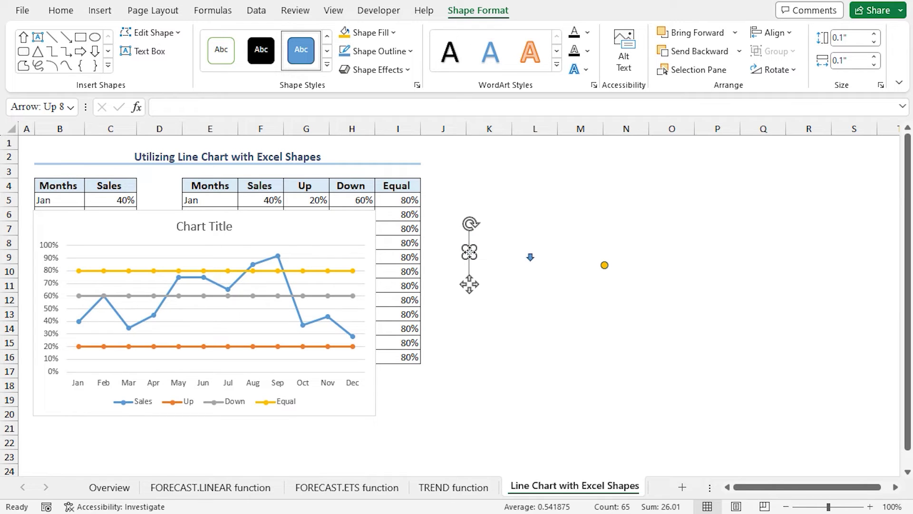
click(370, 32)
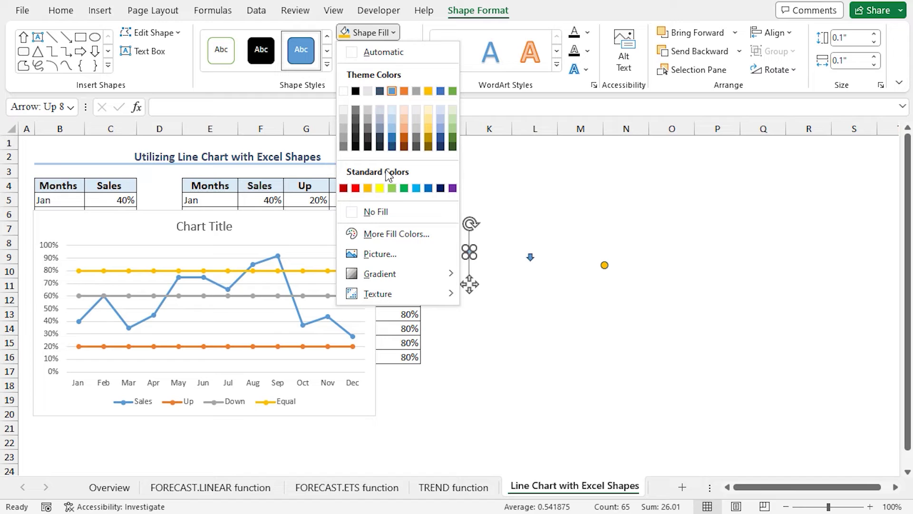
click(403, 189)
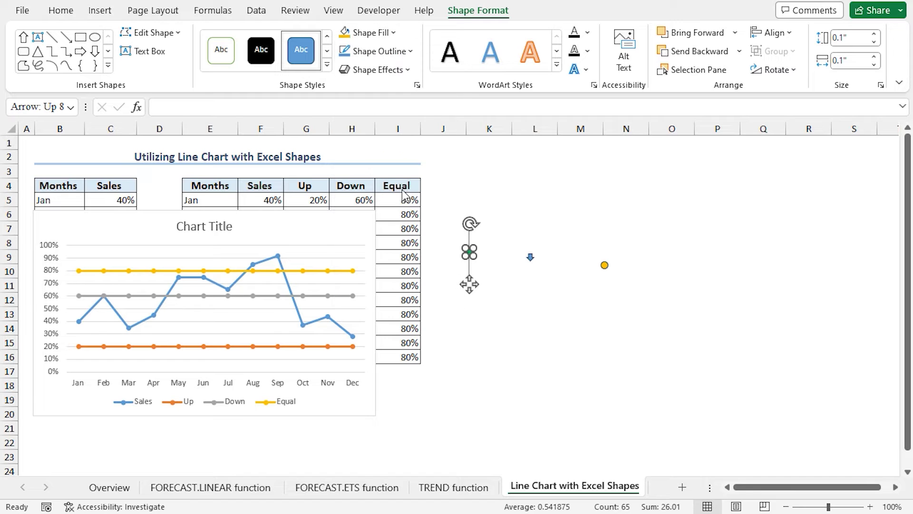
click(531, 257)
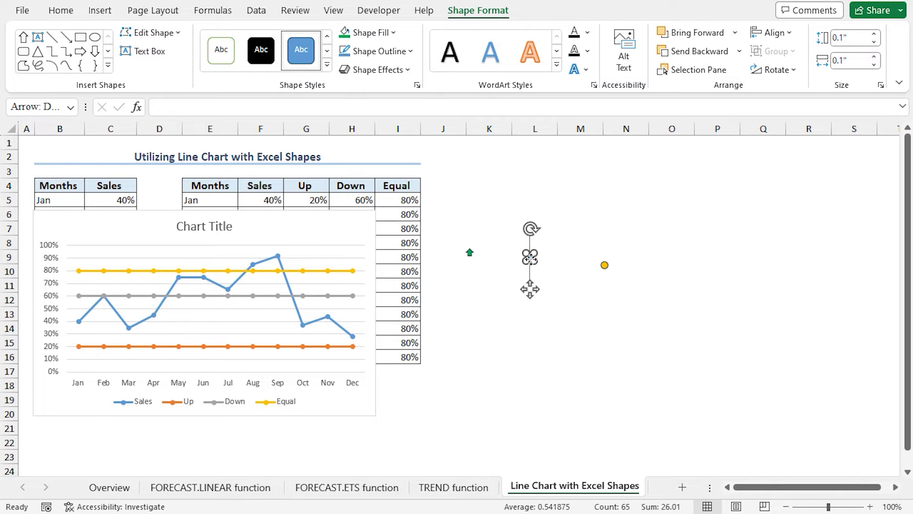
click(390, 32)
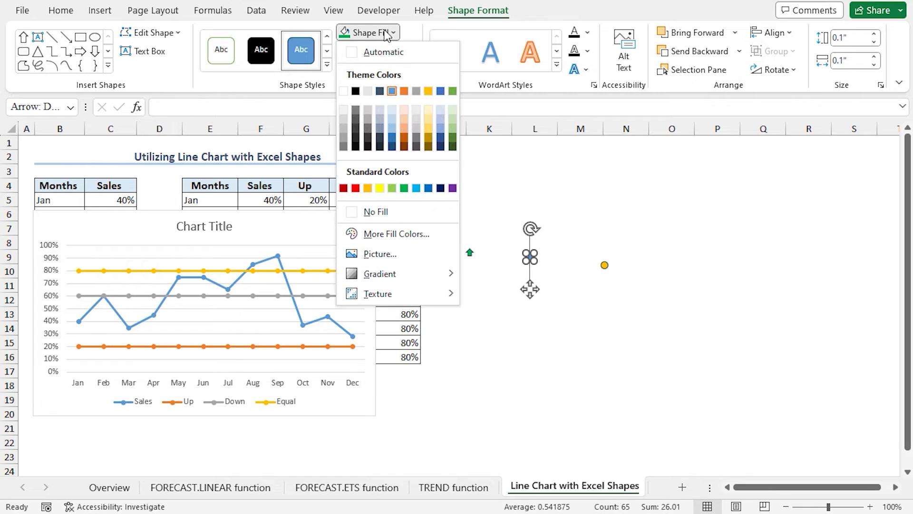
click(344, 188)
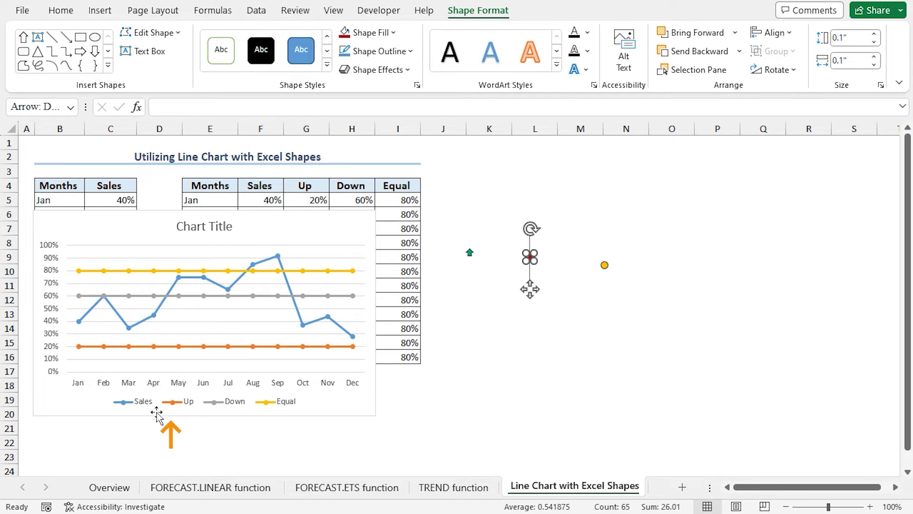
Step: Copy the green up arrow and paste it onto the chart's Up series as its markers
click(470, 253)
key(ctrl+c)
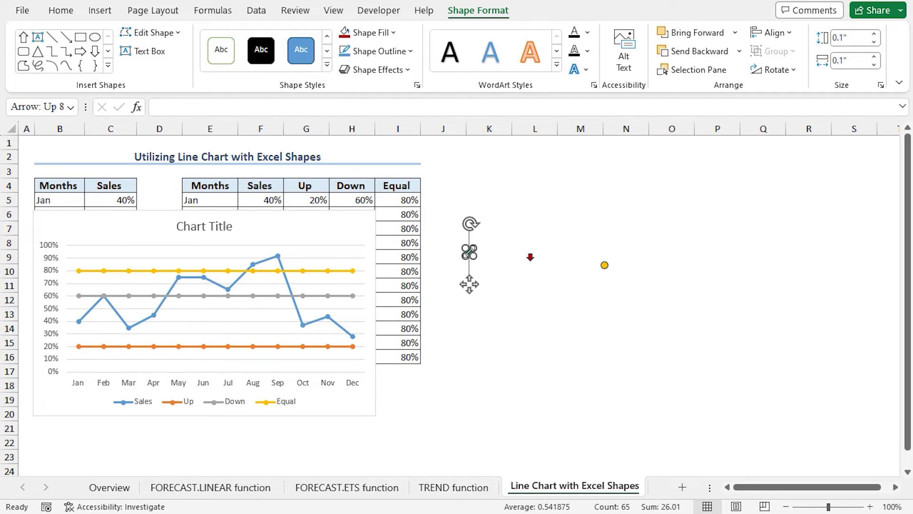
click(79, 347)
key(ctrl+v)
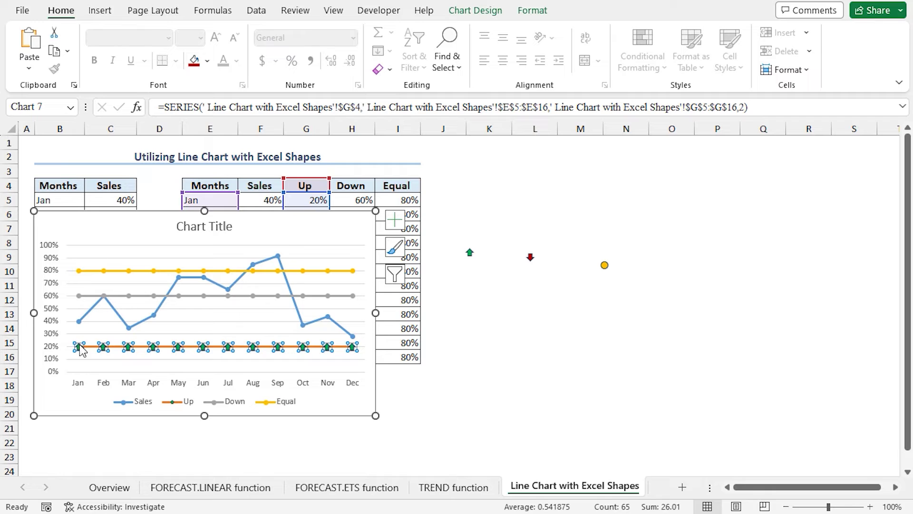
Step: Copy the dark red down arrow and paste it onto the chart's Down series as its markers
click(530, 257)
key(ctrl+c)
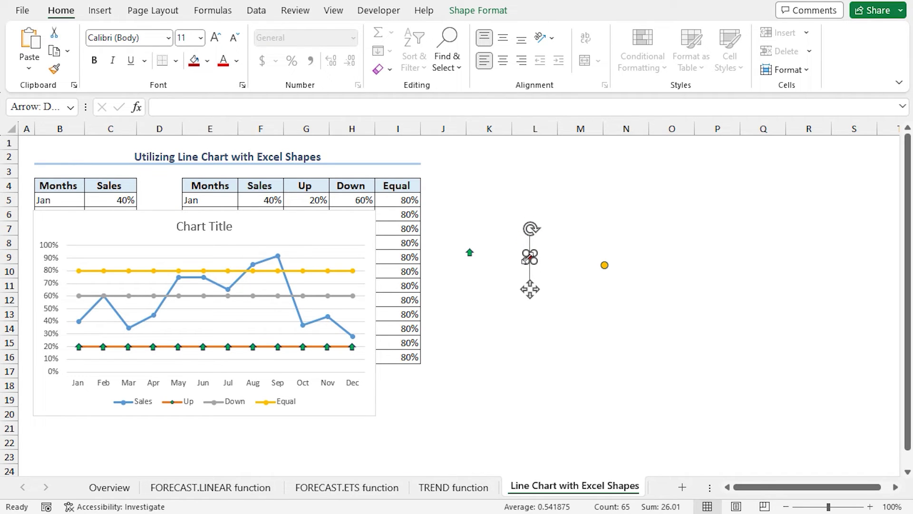
click(78, 296)
key(ctrl+v)
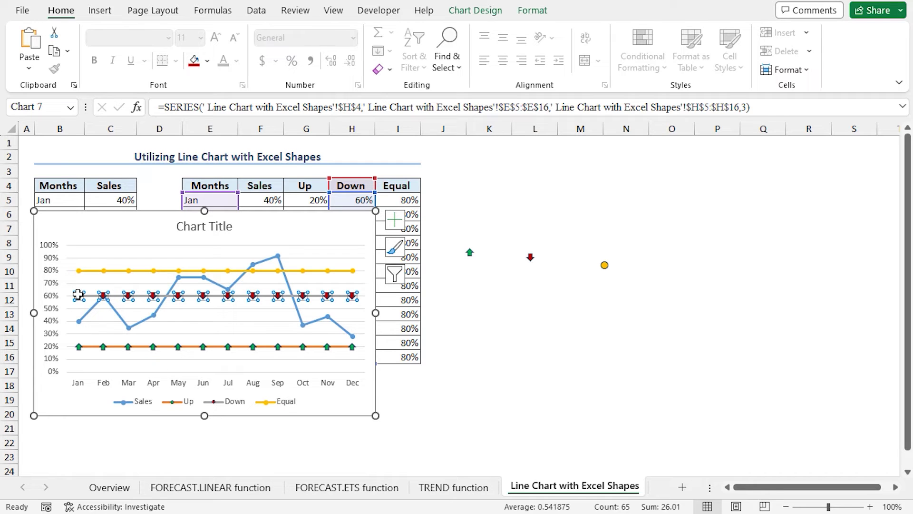
Step: Copy the orange circle and paste it onto the chart's Equal series as its markers
click(605, 266)
key(ctrl+c)
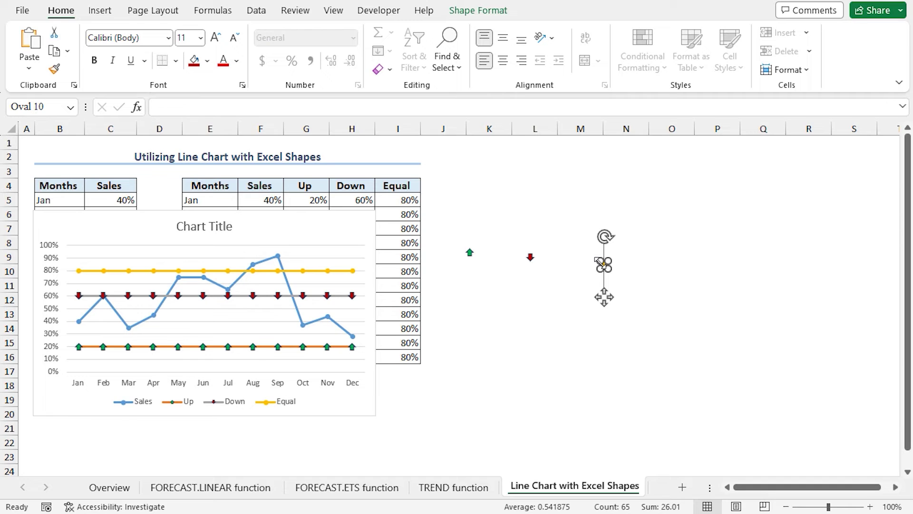
click(79, 271)
key(ctrl+v)
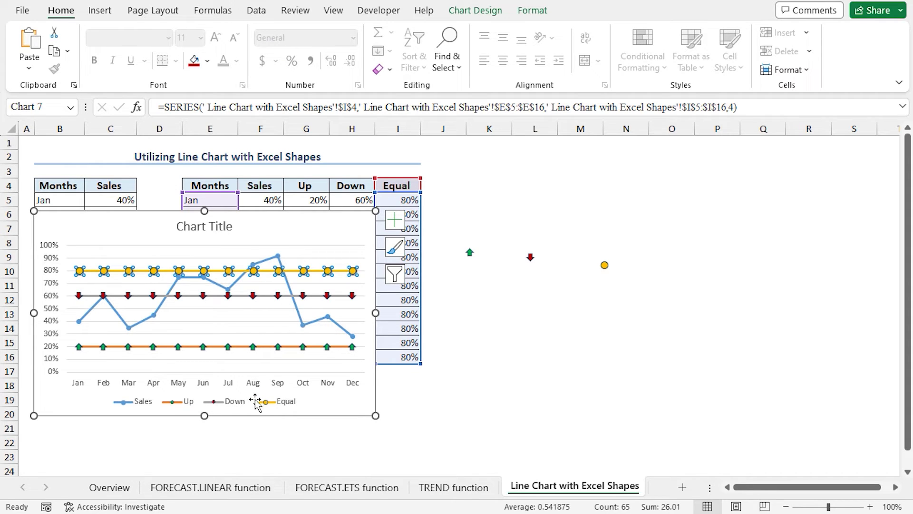
Step: Format the chart's Up series with no line so only its green arrow markers are drawn
double_click(278, 404)
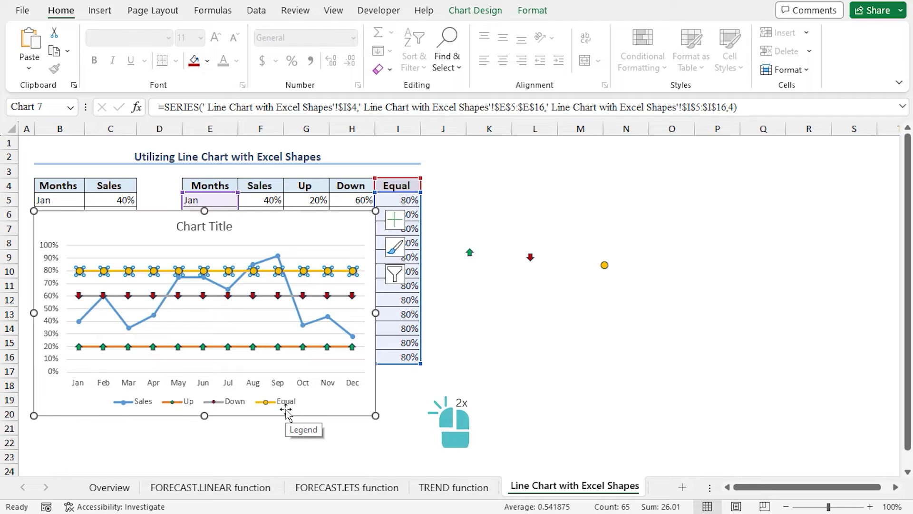
double_click(89, 347)
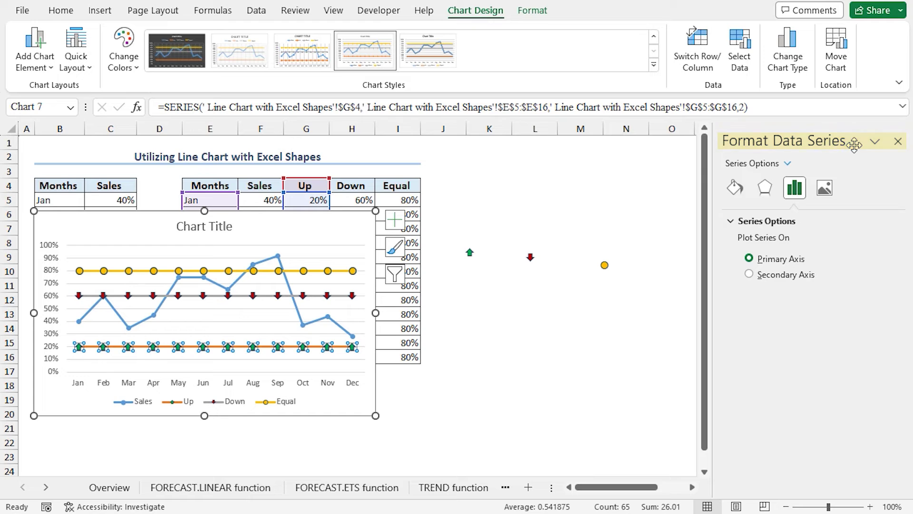
click(736, 190)
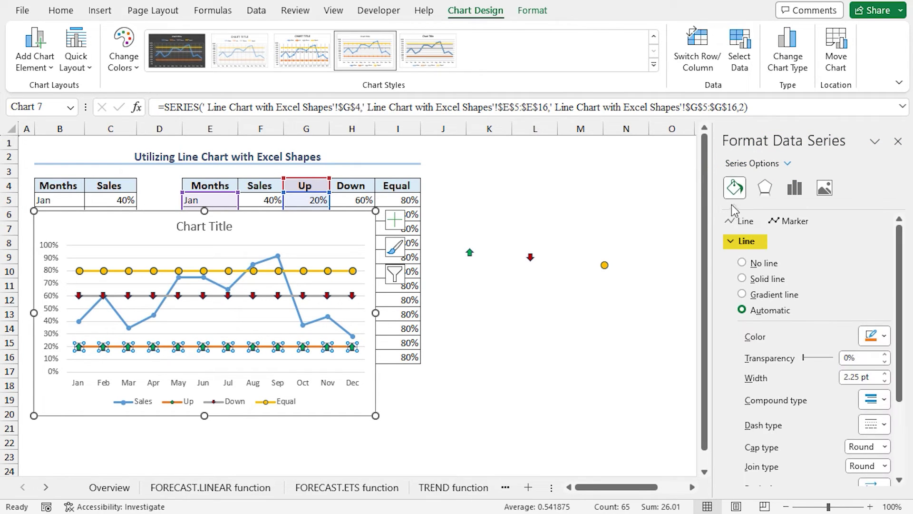
click(742, 262)
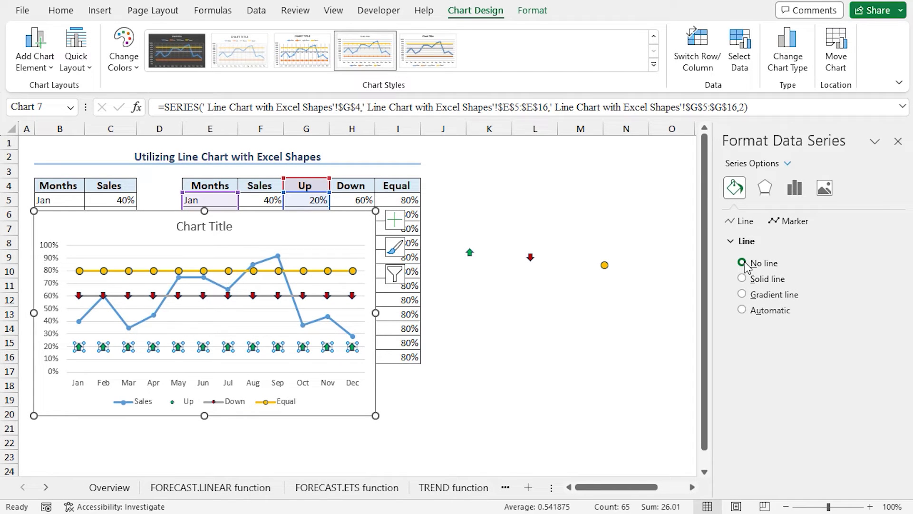
Step: Set the chart's Down series and Equal series to no line
click(788, 163)
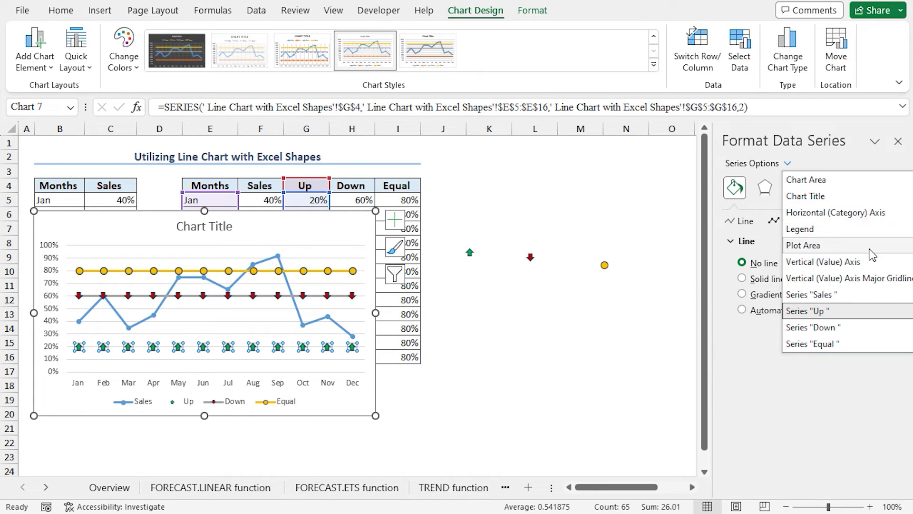
click(847, 330)
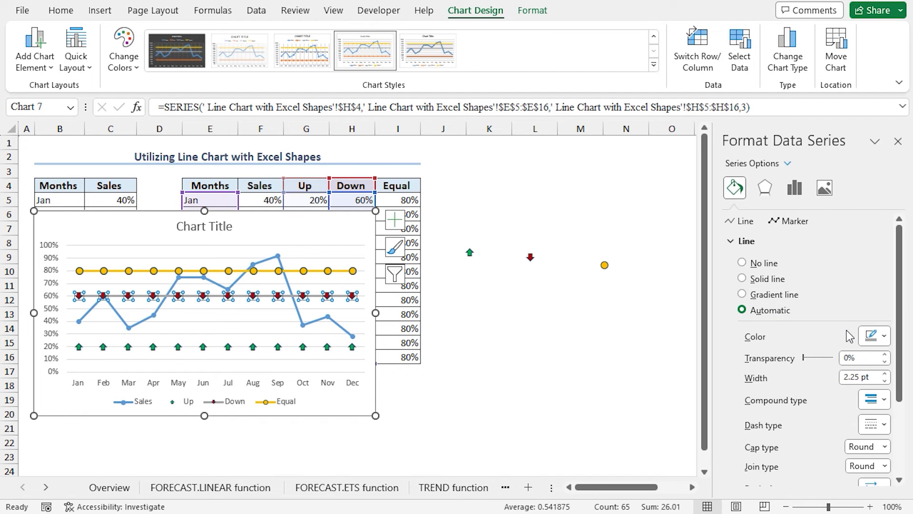
click(742, 263)
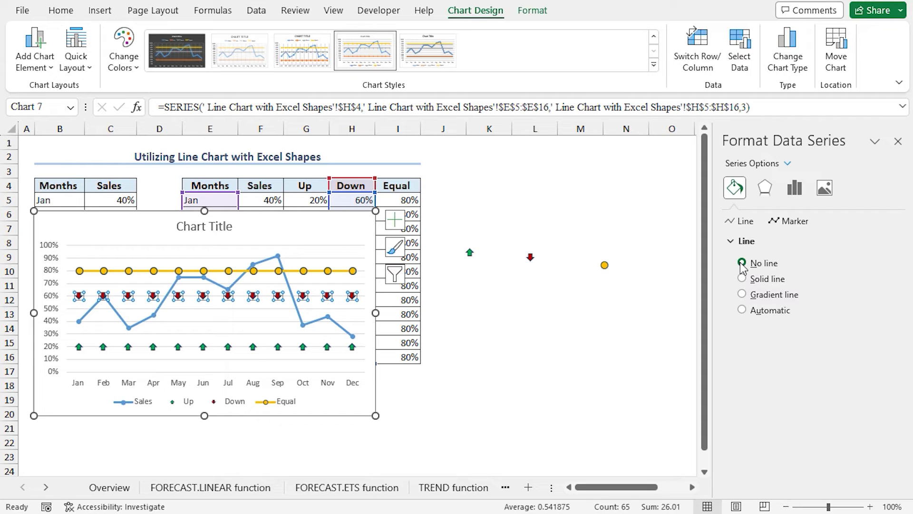
click(785, 163)
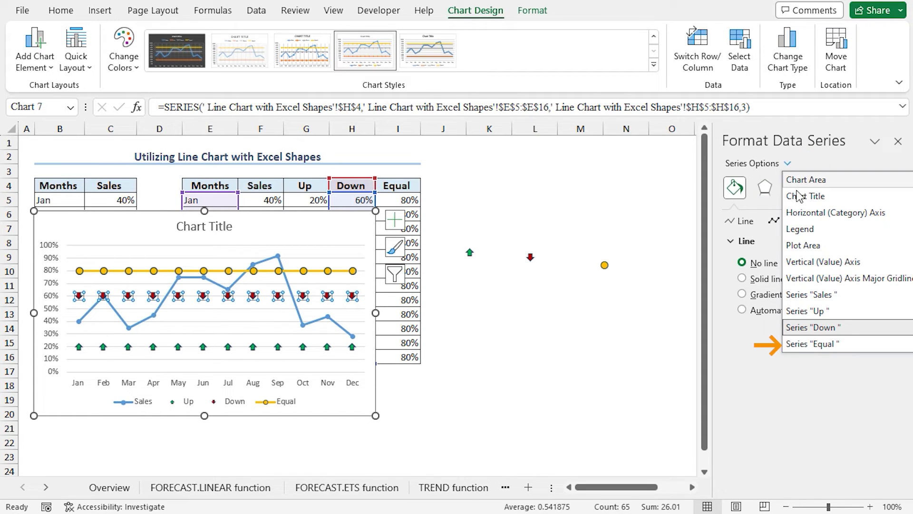
click(810, 344)
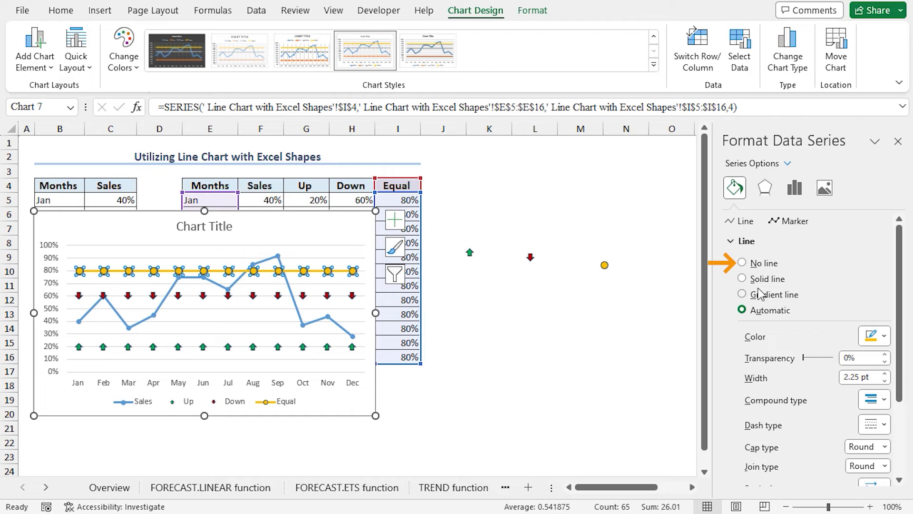
click(742, 262)
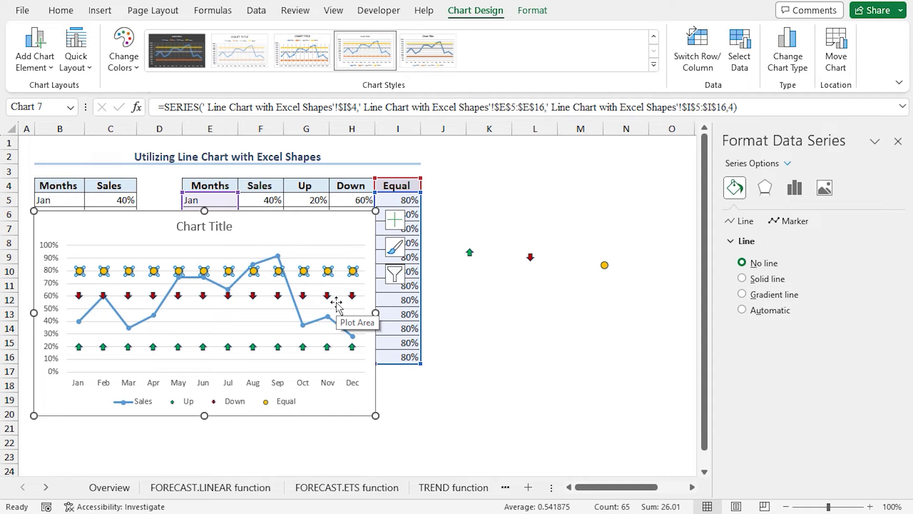
Step: Set the Sales series' marker option to None and move the chart to the empty area beside the data tables, around columns K to R
click(787, 164)
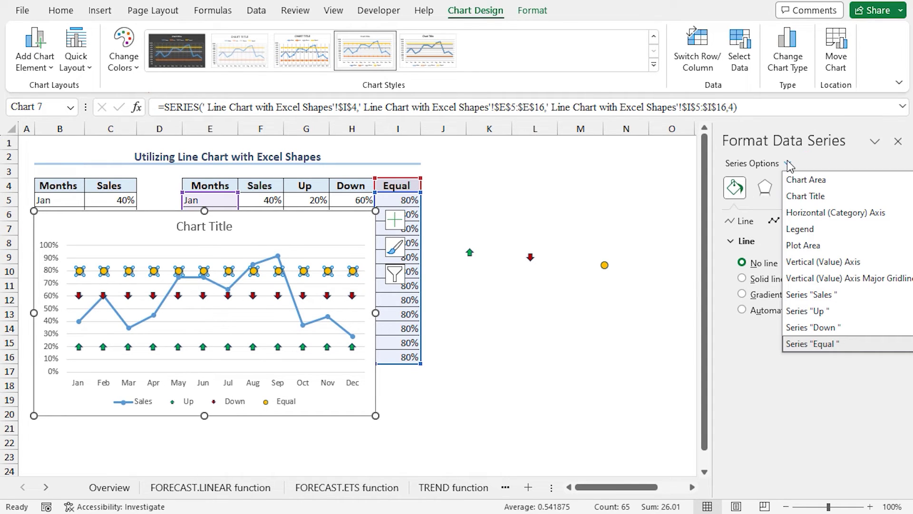
click(808, 294)
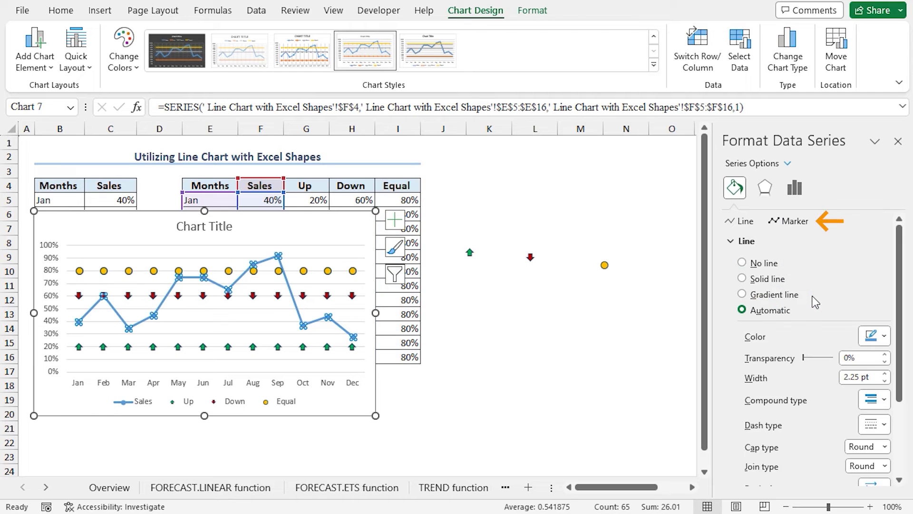
click(794, 221)
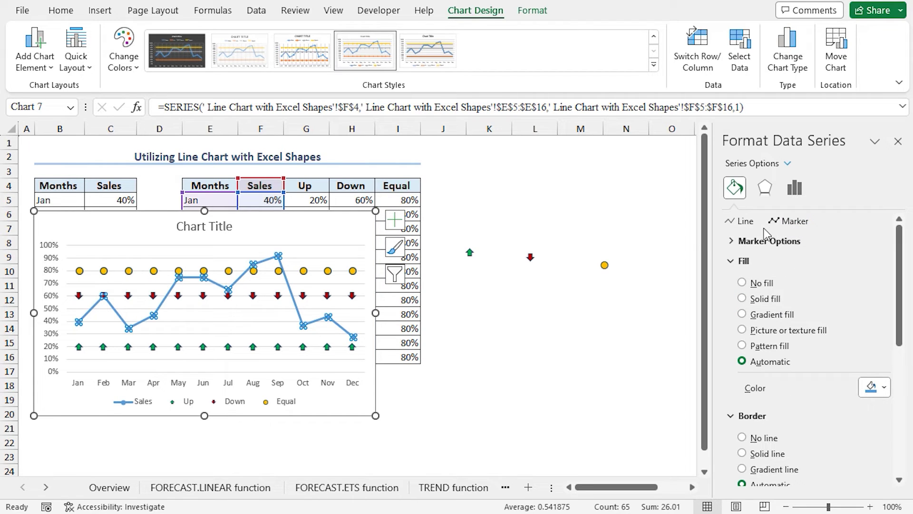
click(733, 243)
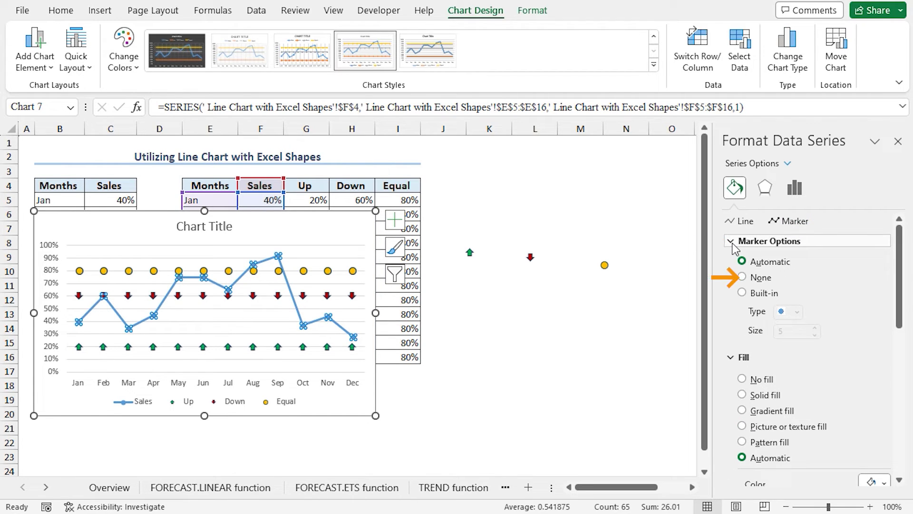
click(743, 278)
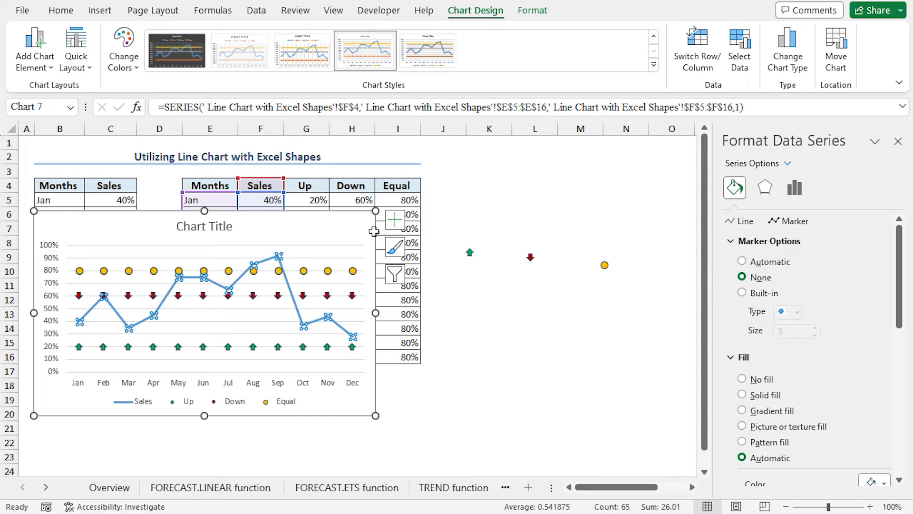
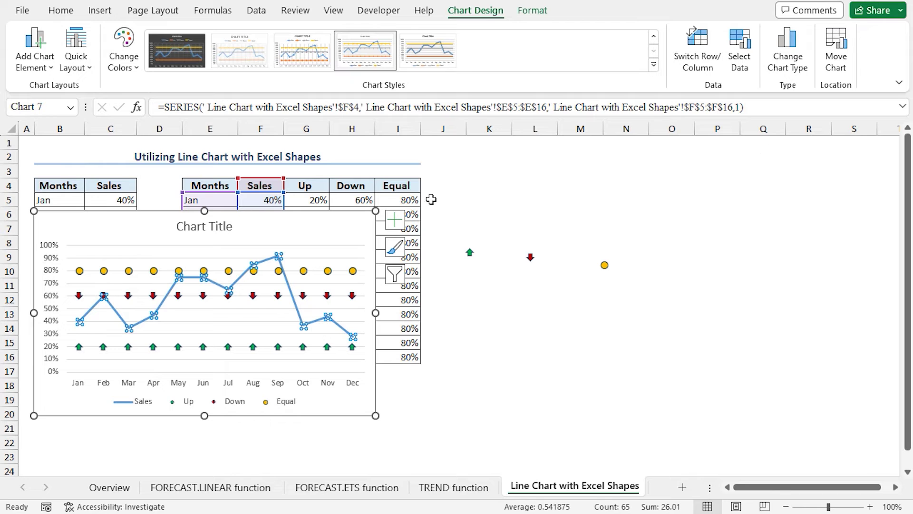
drag(295, 231, 725, 203)
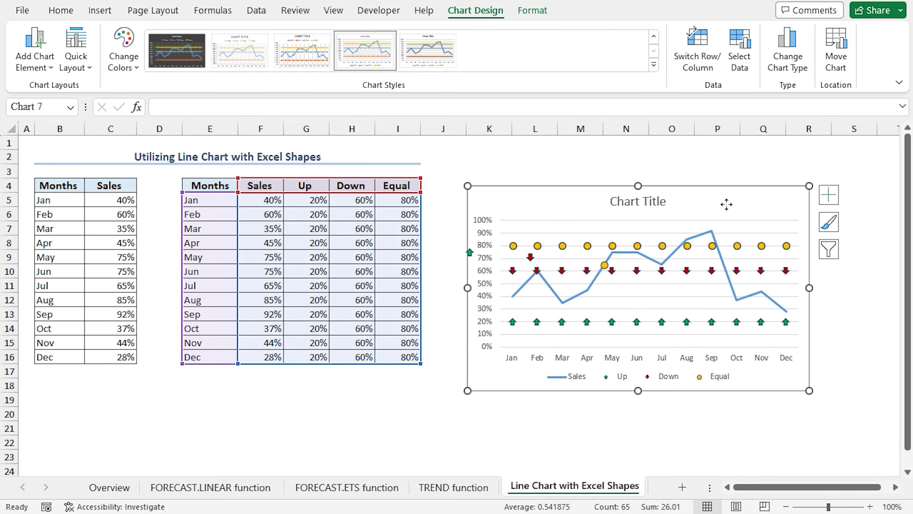
Step: Enter the formula =F5 in cell G5 as January's Up value
click(245, 201)
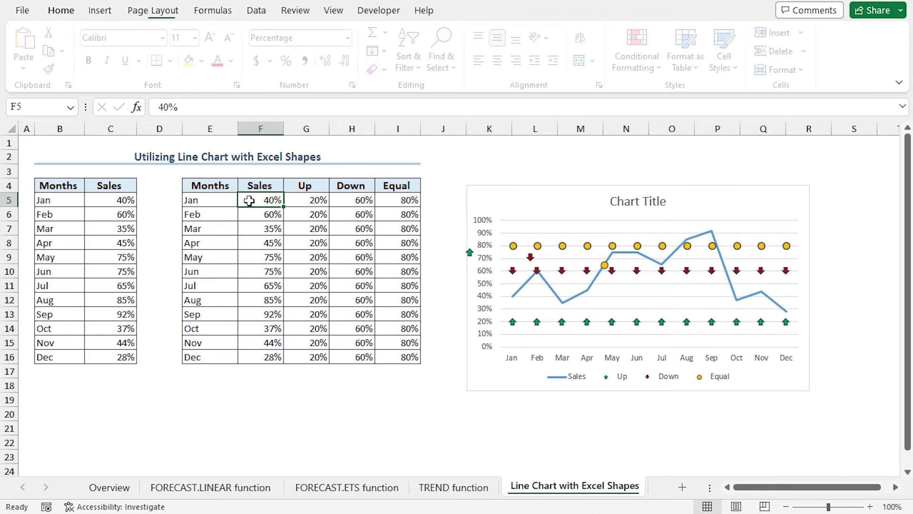
double_click(312, 198)
text(=)
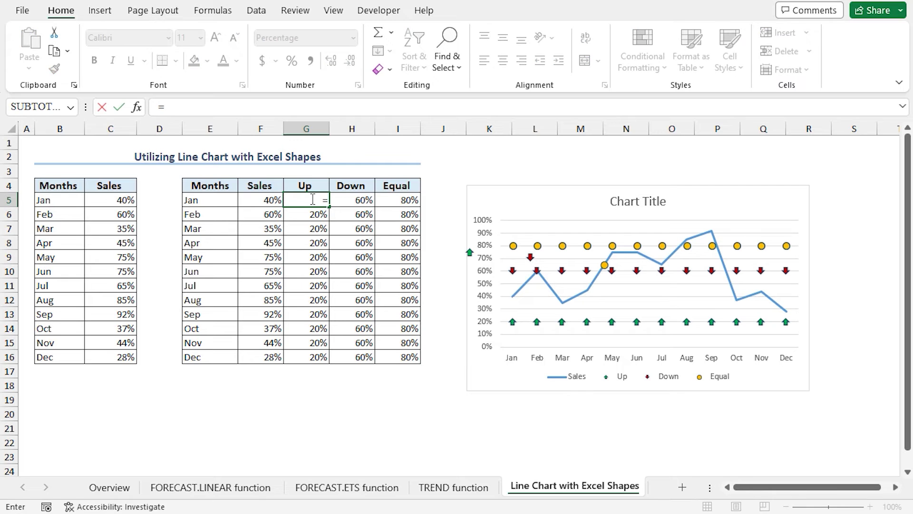
click(273, 202)
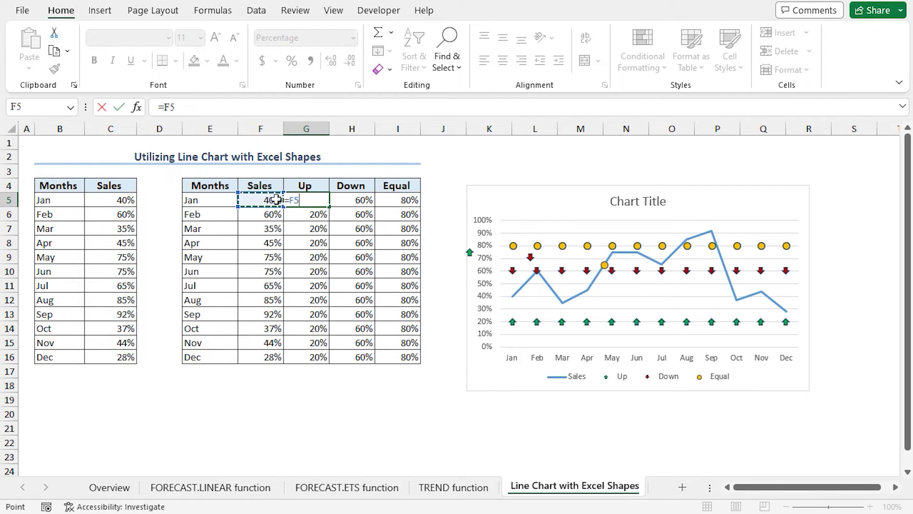
key(Return)
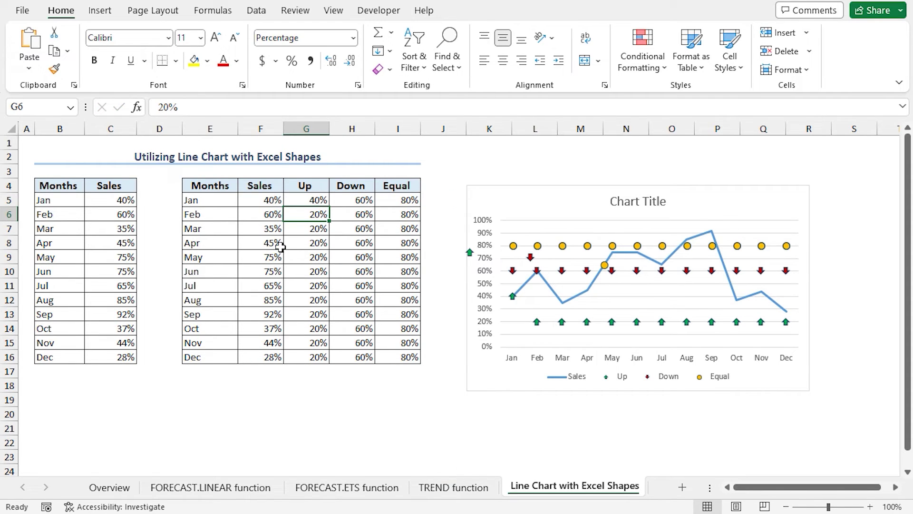
click(308, 186)
click(356, 187)
click(390, 186)
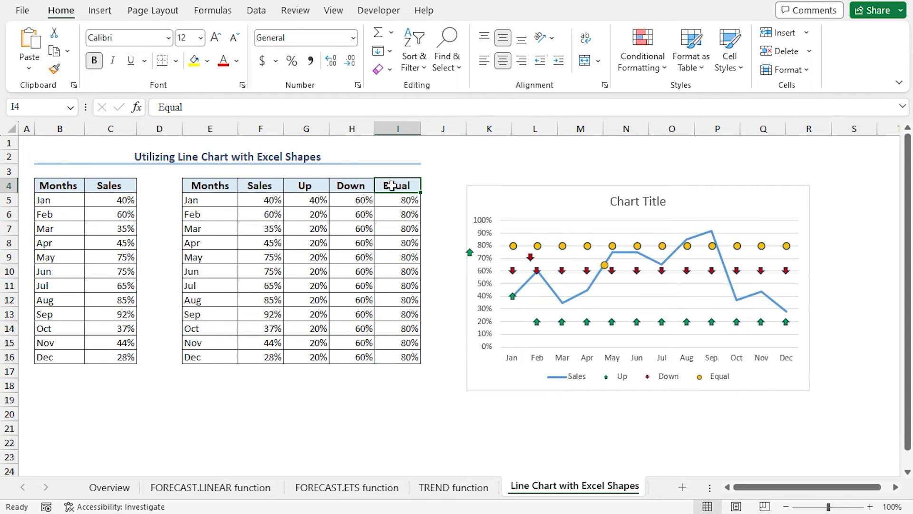
Step: Enter the formula =IF(F6>F5,F6,NA()) in cell G6 for February's Up value
click(310, 216)
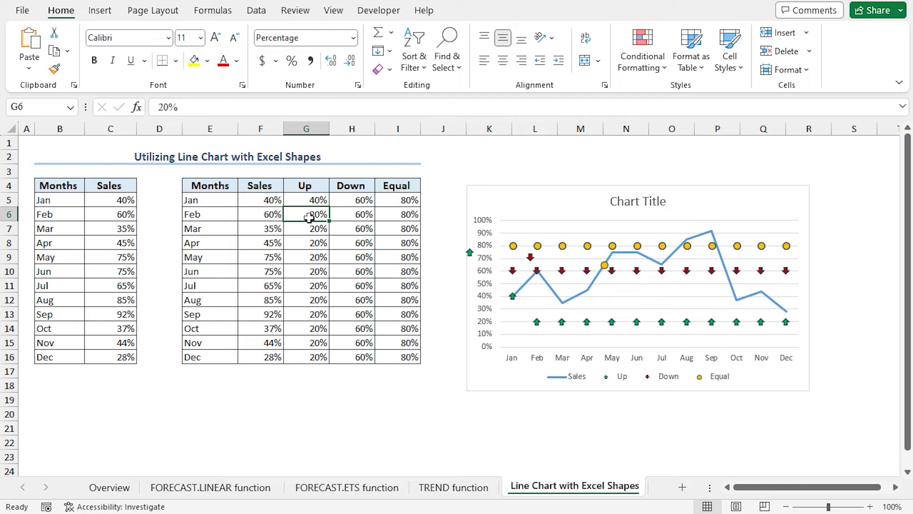
text(=if)
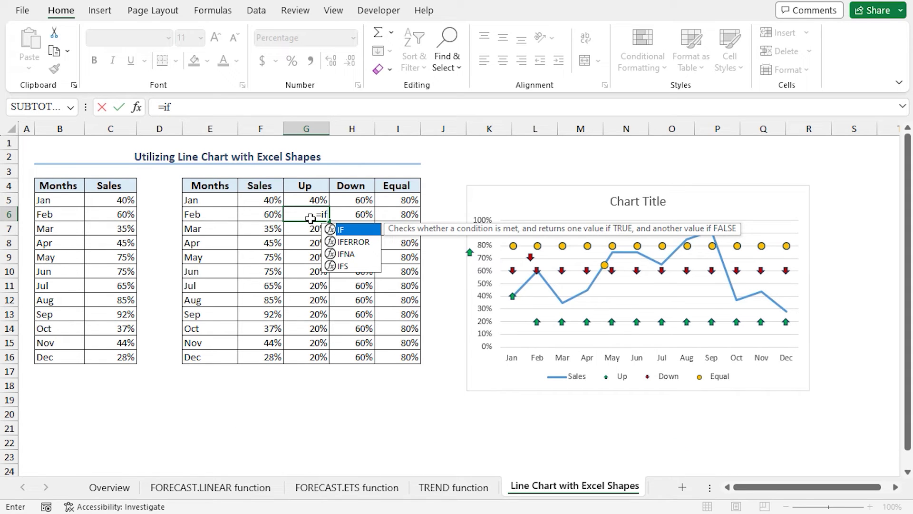
key(Tab)
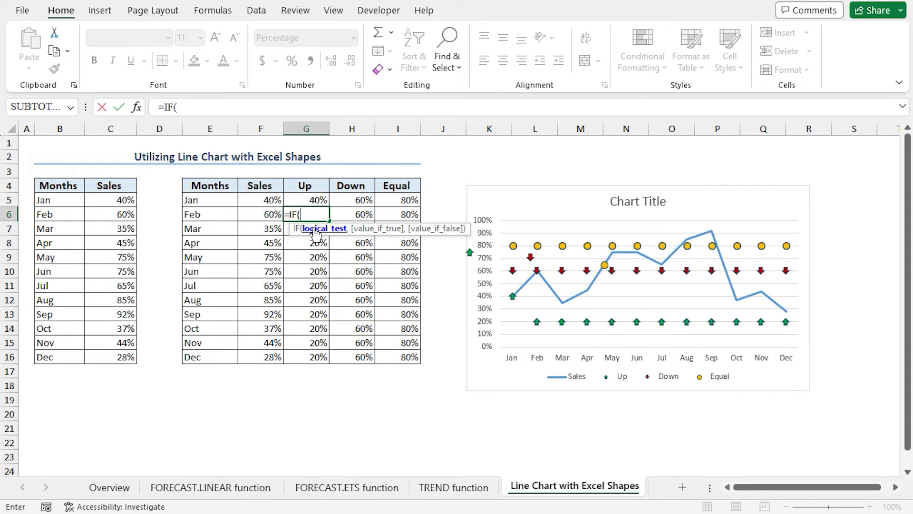
click(267, 212)
text(>)
click(260, 200)
text(,)
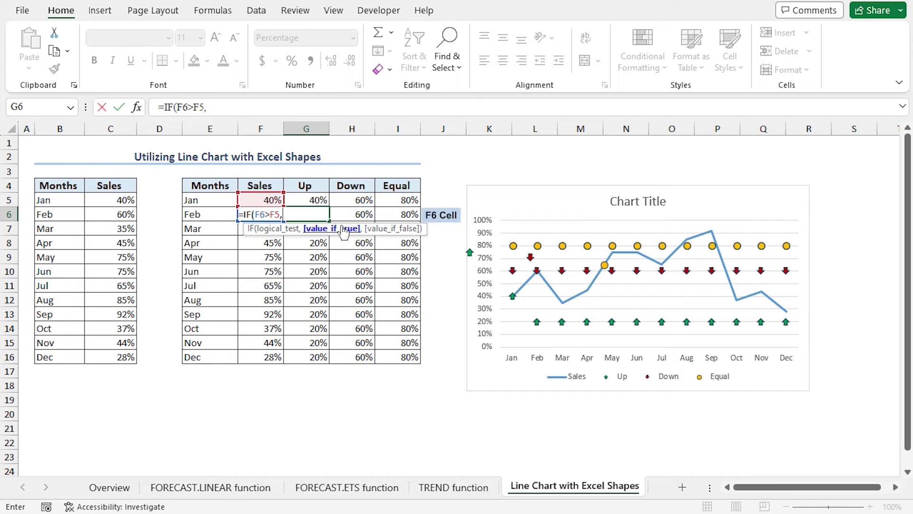
text(F6)
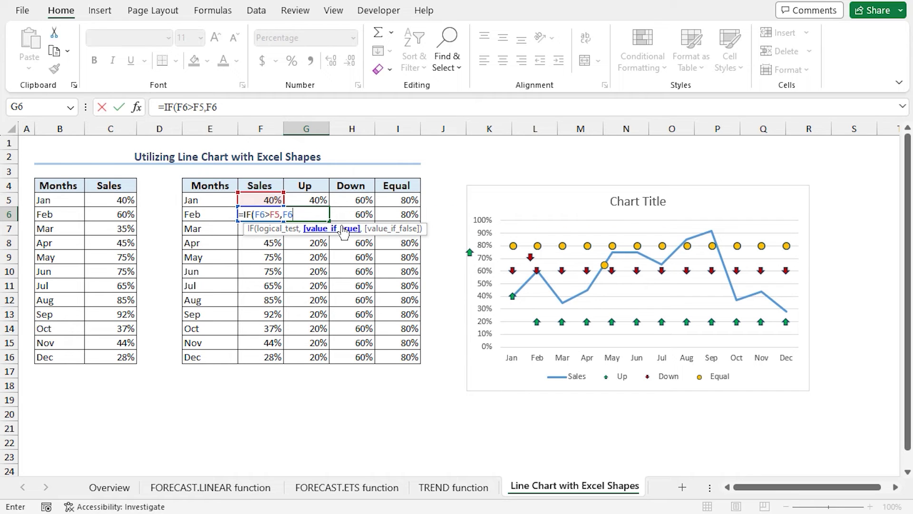
text(,)
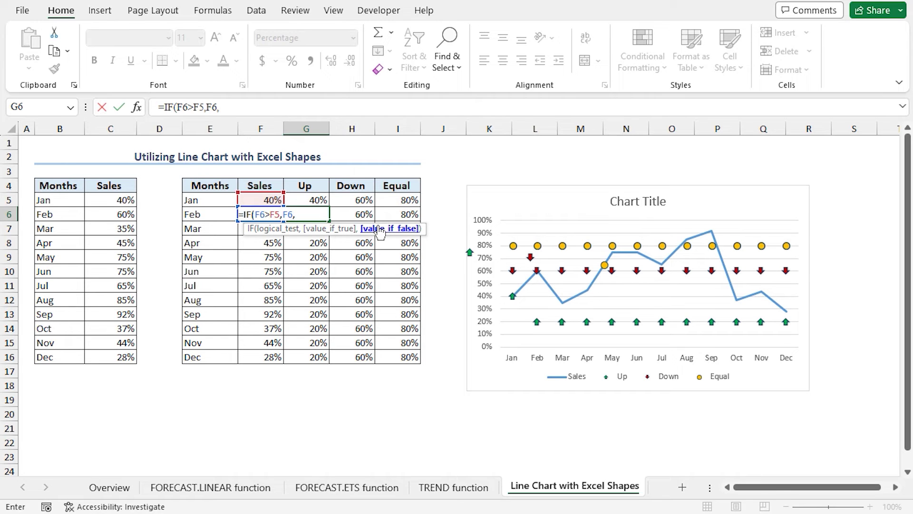
text(NA)
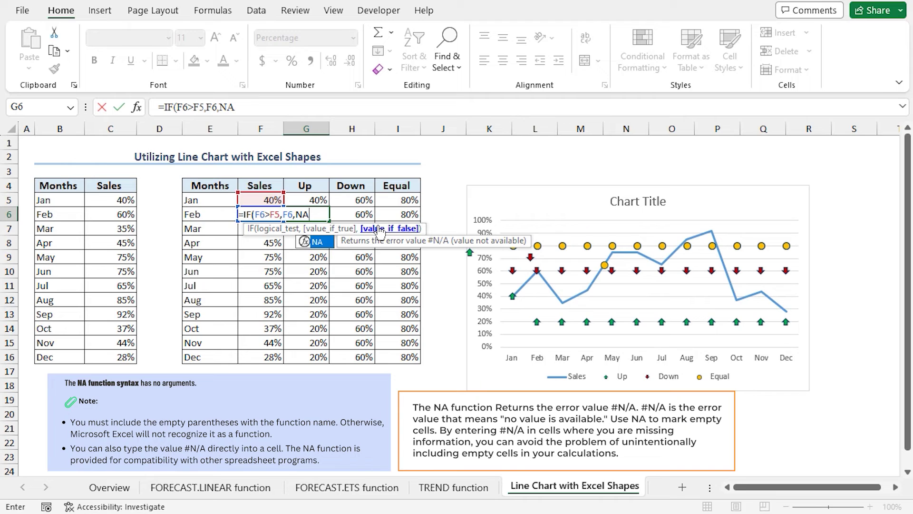
text(()
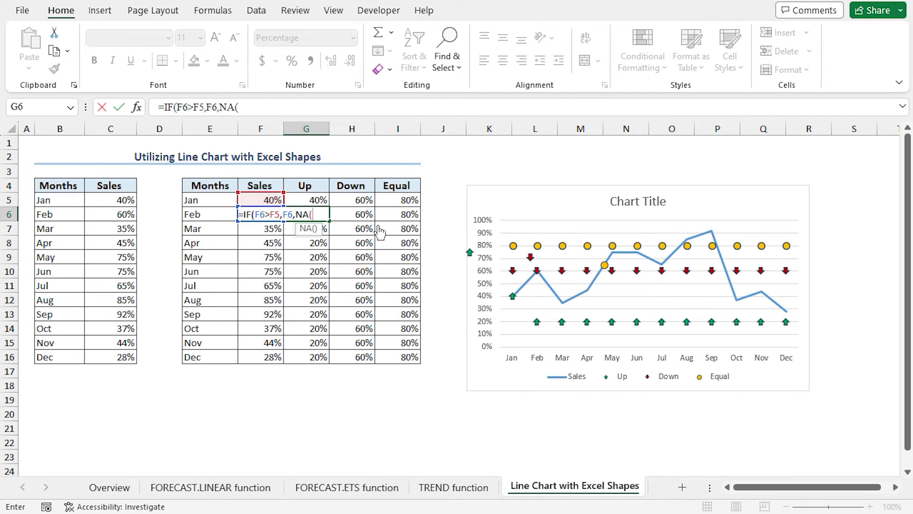
text())
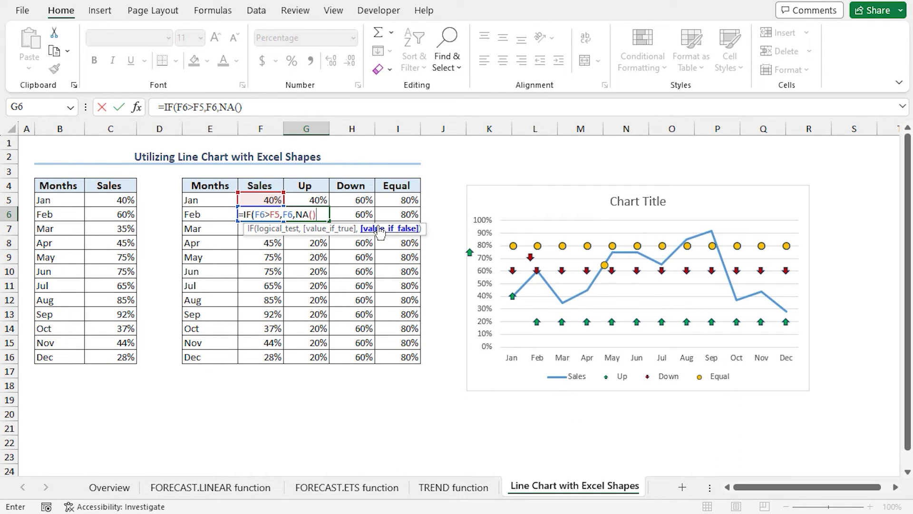
text())
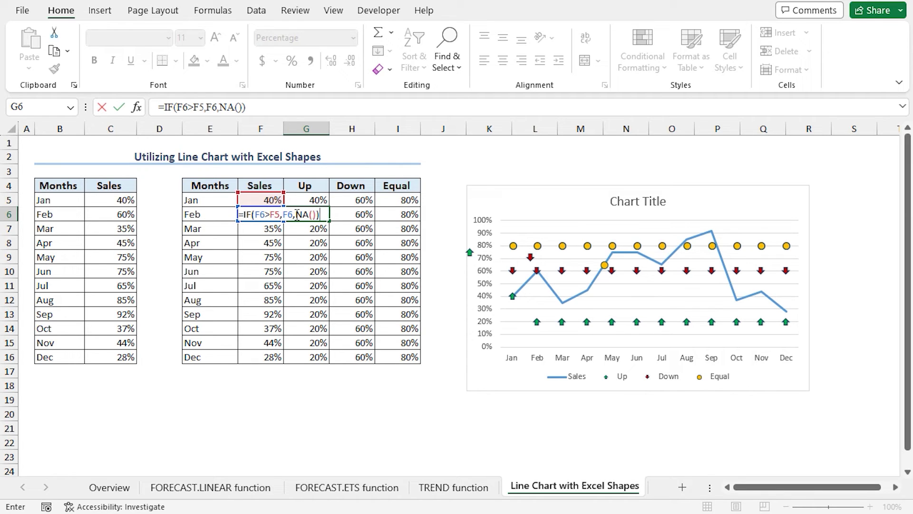
key(Return)
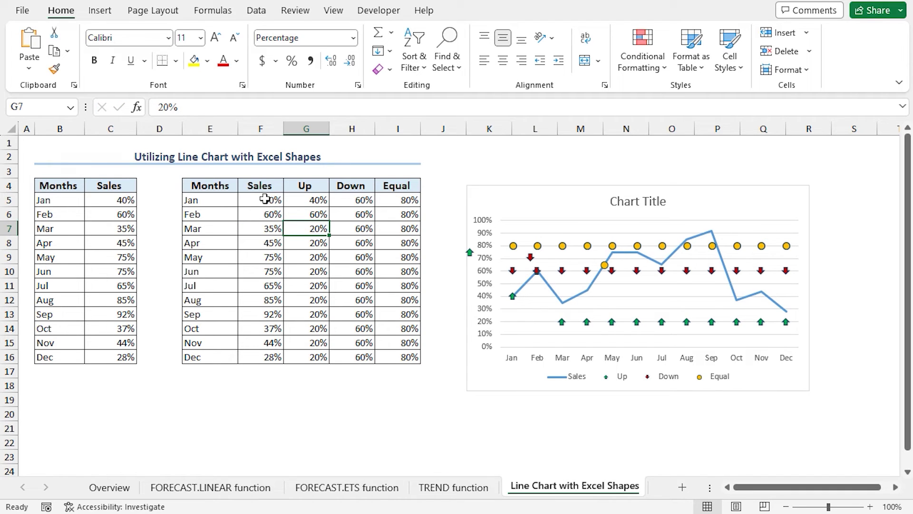
click(305, 214)
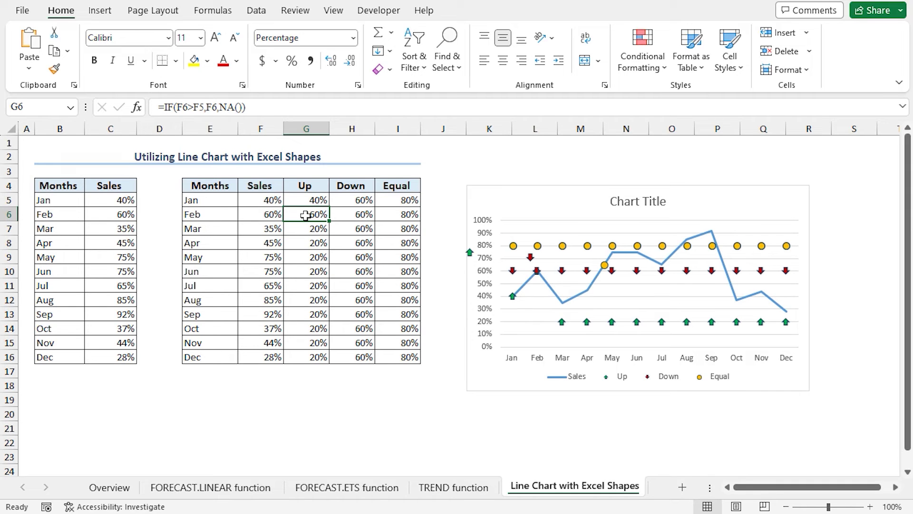
Step: Enter the formula =IF(F6<F5,F6,NA()) in cell H6 for February's Down value
click(344, 213)
text(=IF()
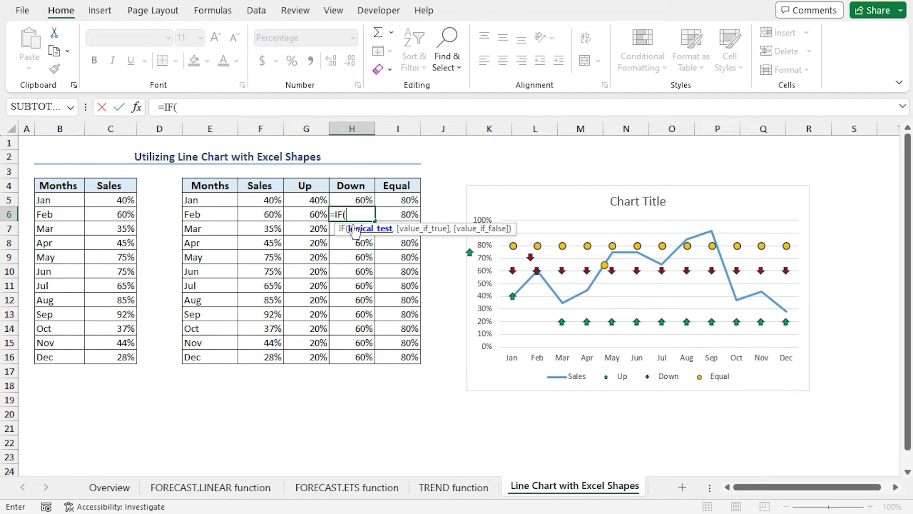
click(274, 211)
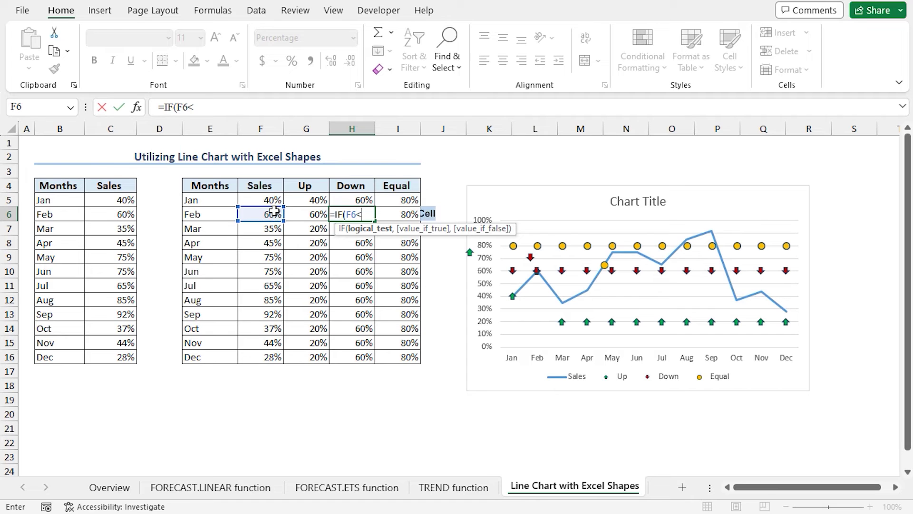
text(<)
click(275, 200)
text(,)
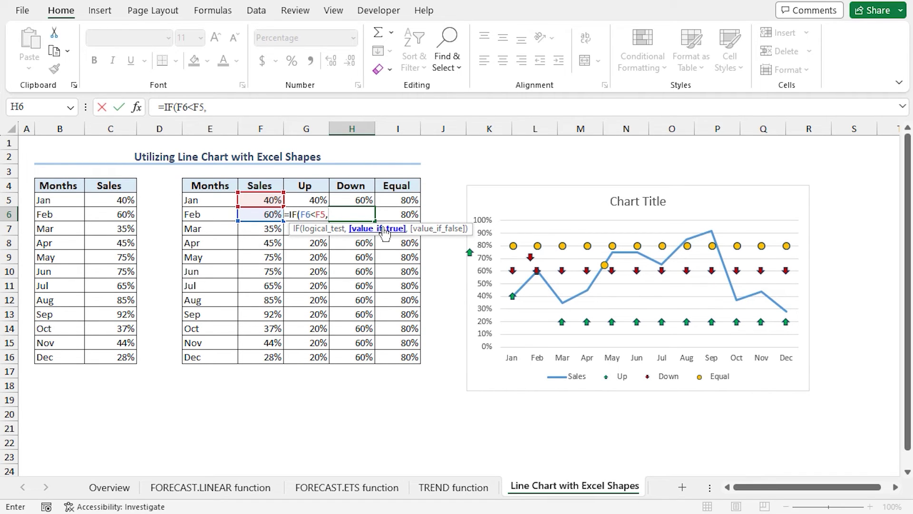
click(268, 215)
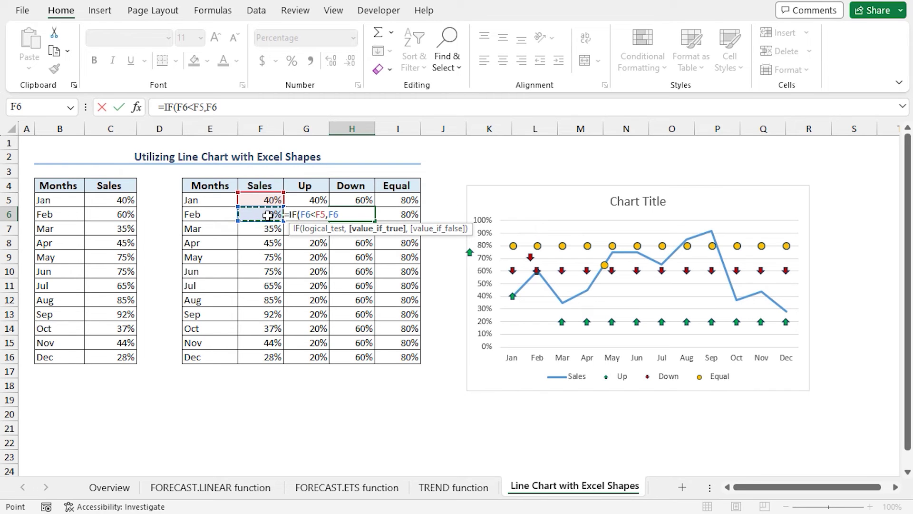
text(,)
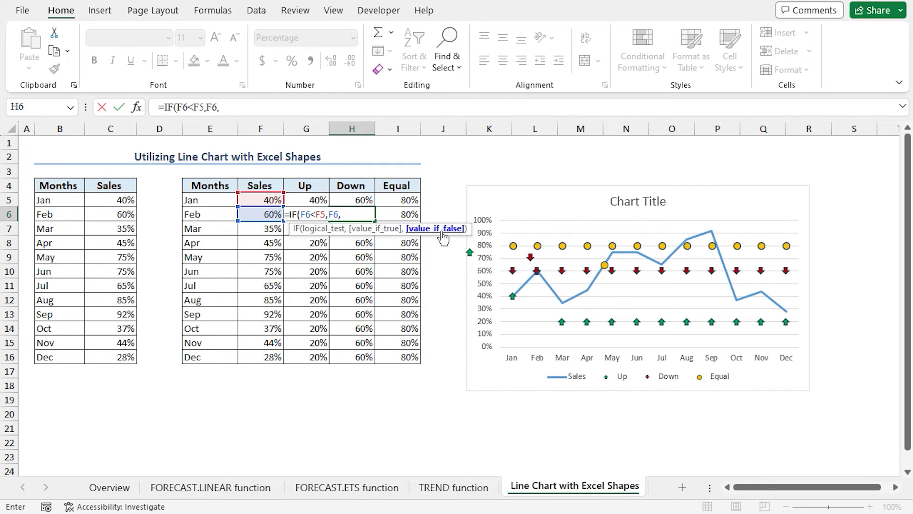
text(NA()
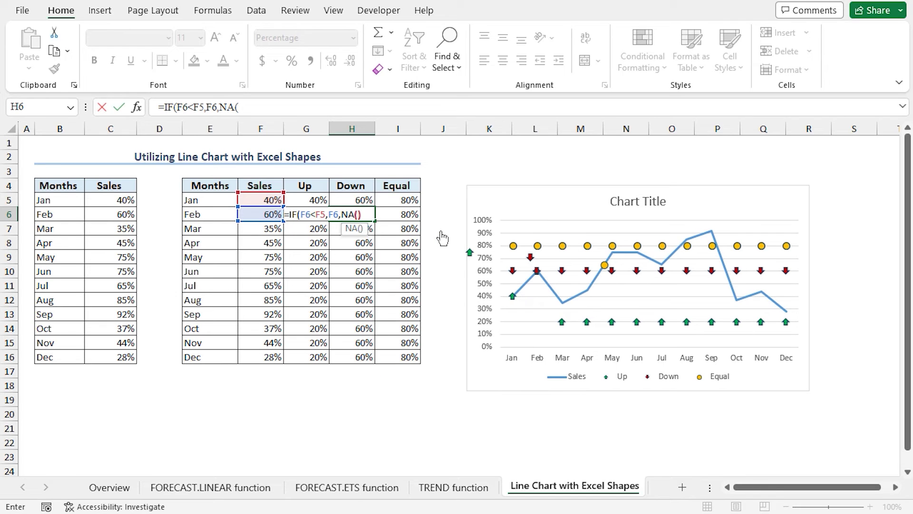
text())
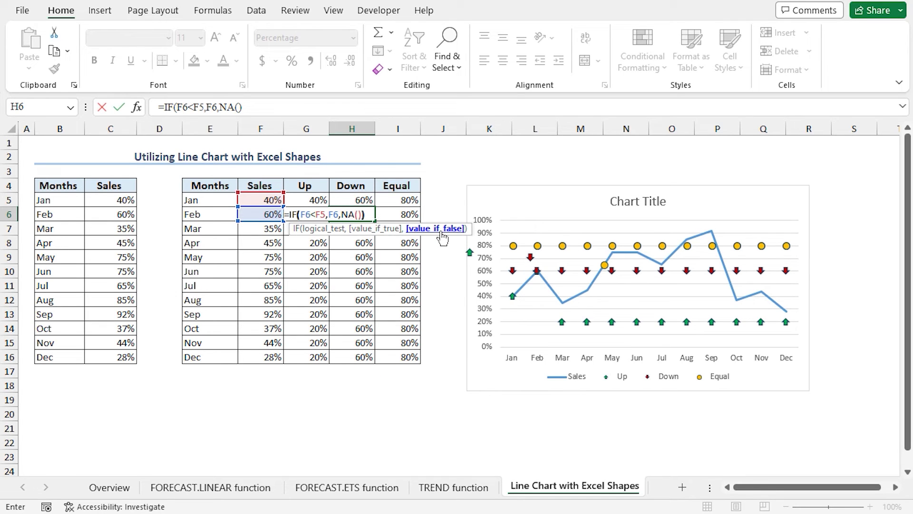
text())
key(Return)
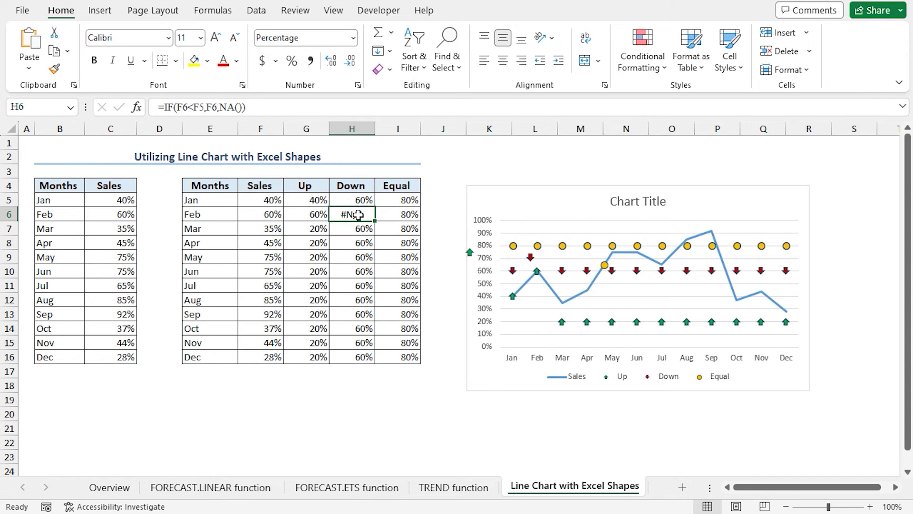
Step: Enter the formula =IF(F6=F5,F6,NA()) in cell I6 for February's Equal value
click(388, 213)
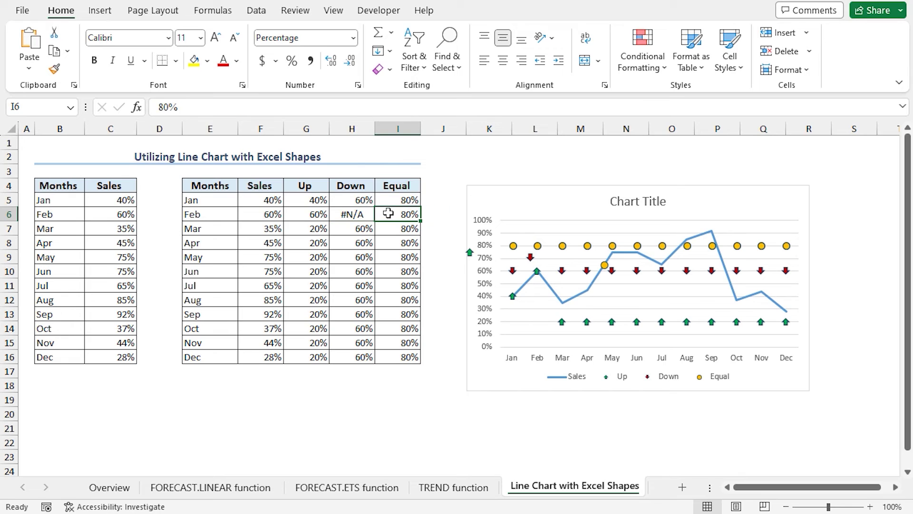
text(=IF()
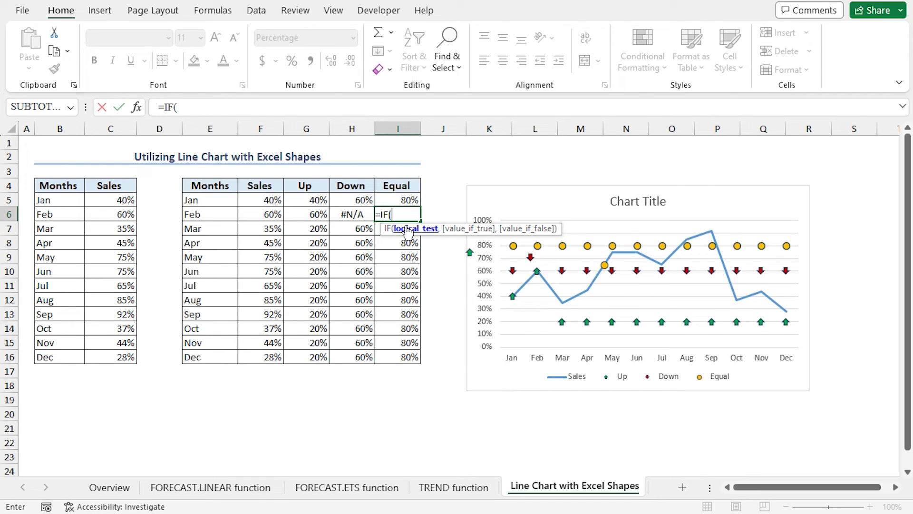
click(270, 214)
text(=)
click(269, 200)
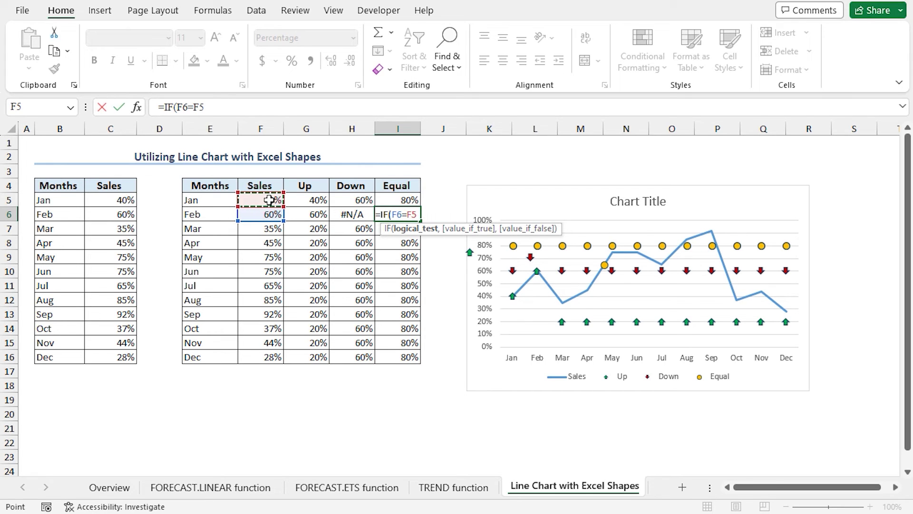
text(,)
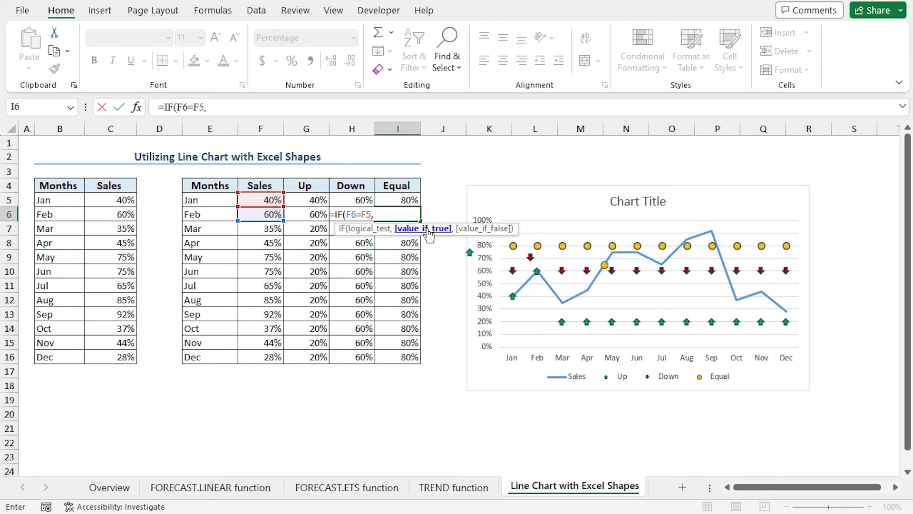
click(269, 214)
text(,)
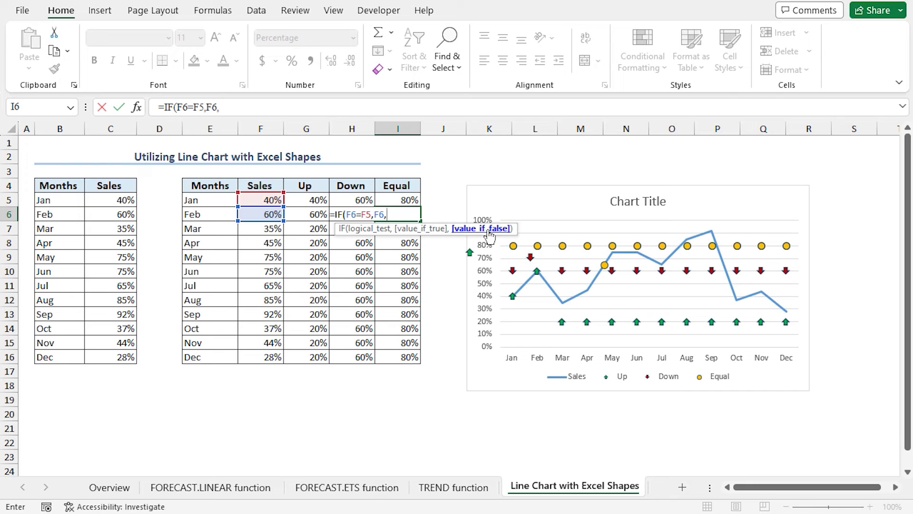
text(NA()
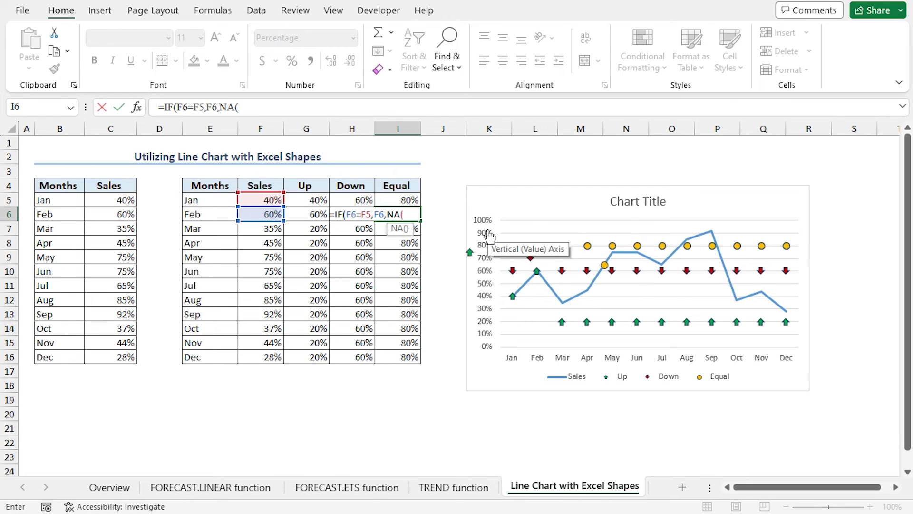
text())
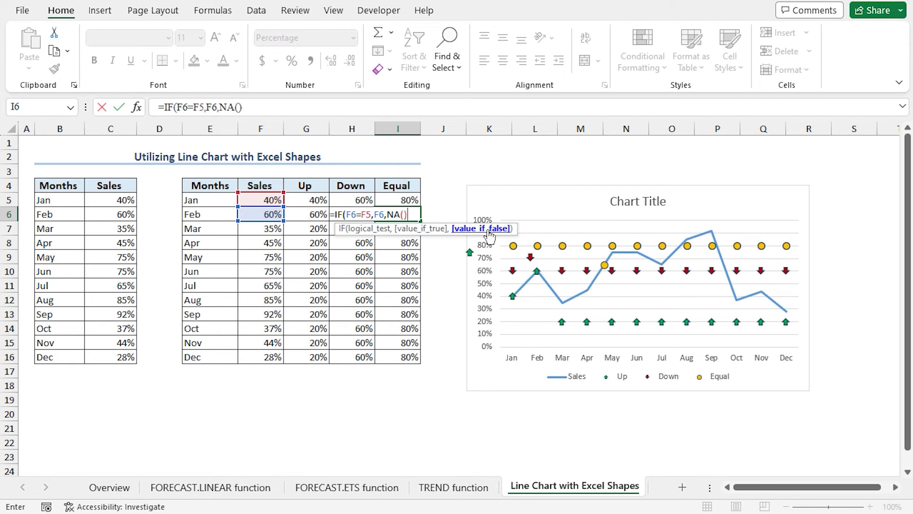
text())
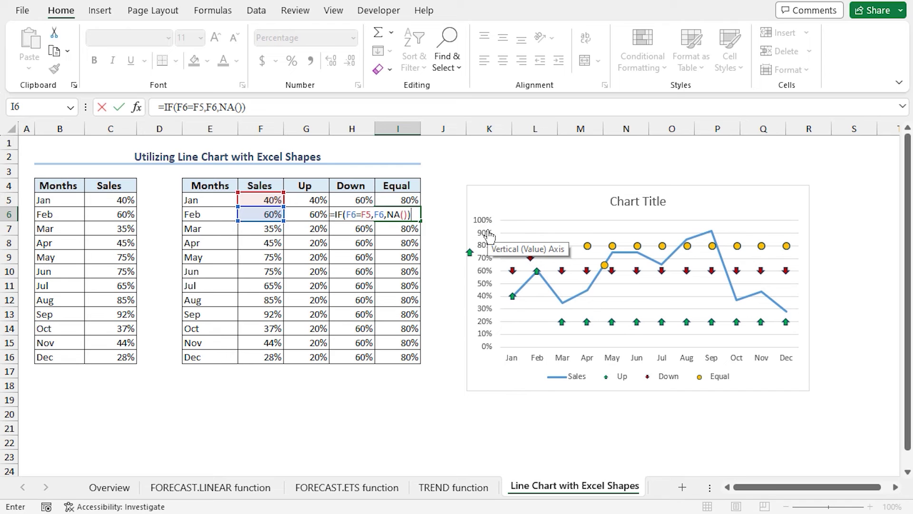
key(Return)
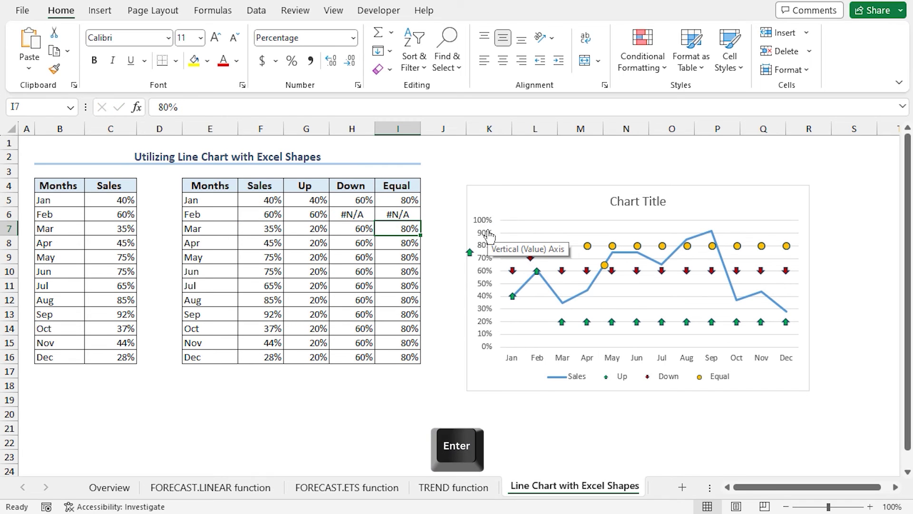
Step: Fill the Equal, Down and Up formulas from I6, H6 and G6 down to row 16
click(408, 214)
click(272, 217)
click(271, 200)
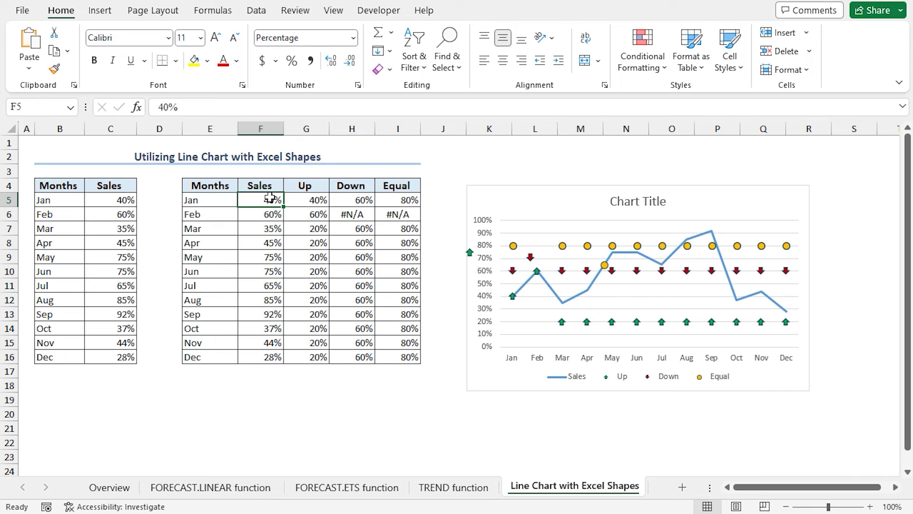
click(403, 215)
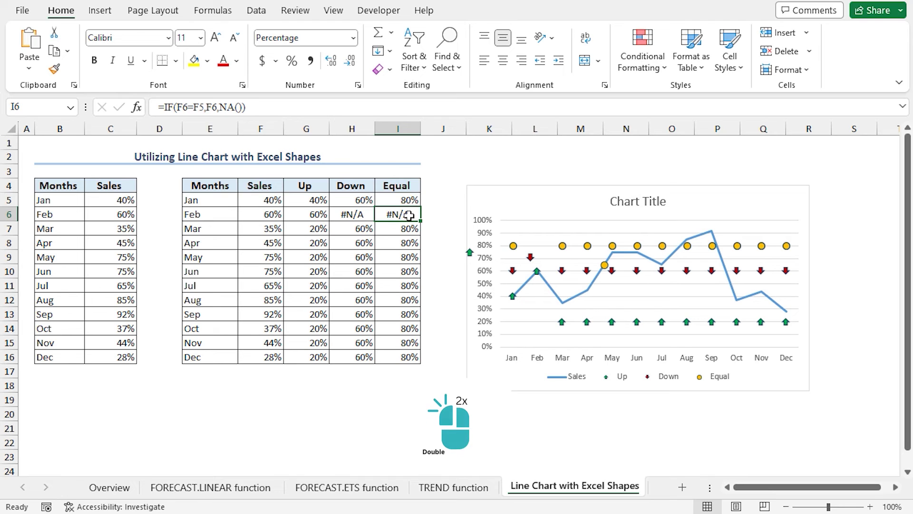
double_click(422, 221)
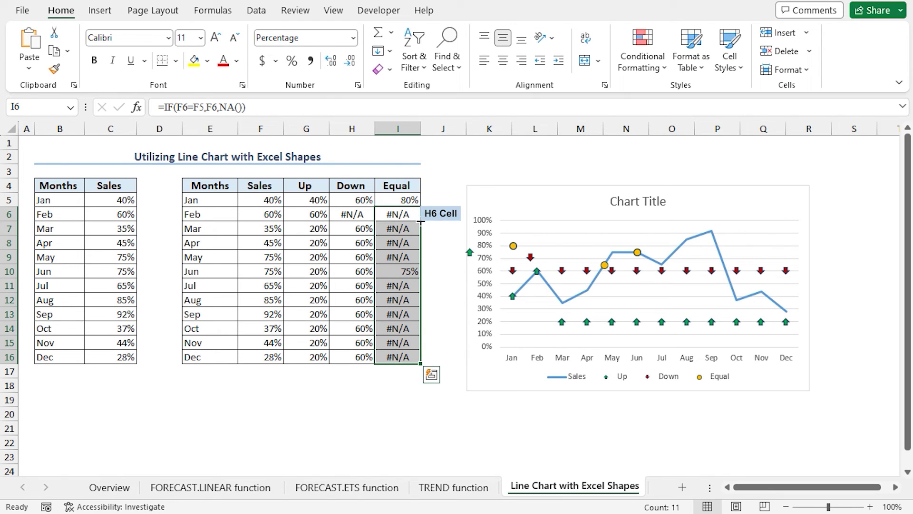
click(355, 214)
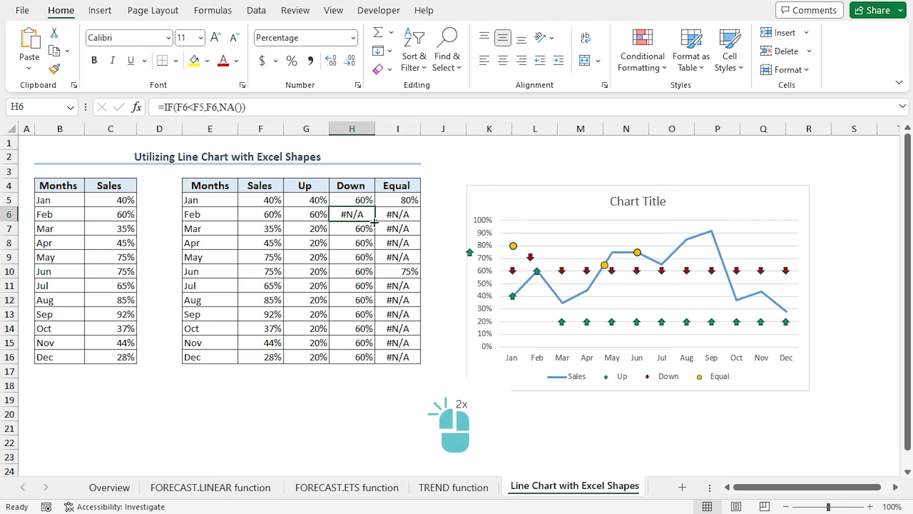
double_click(374, 221)
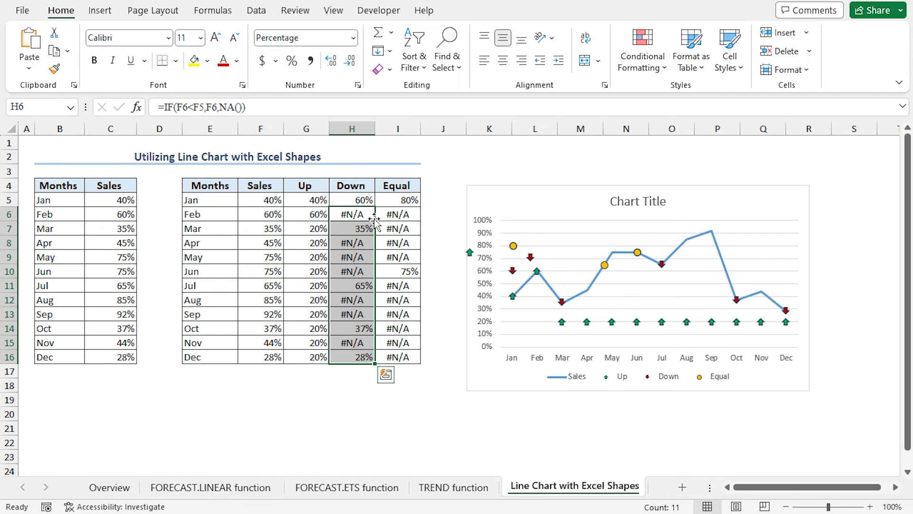
click(326, 215)
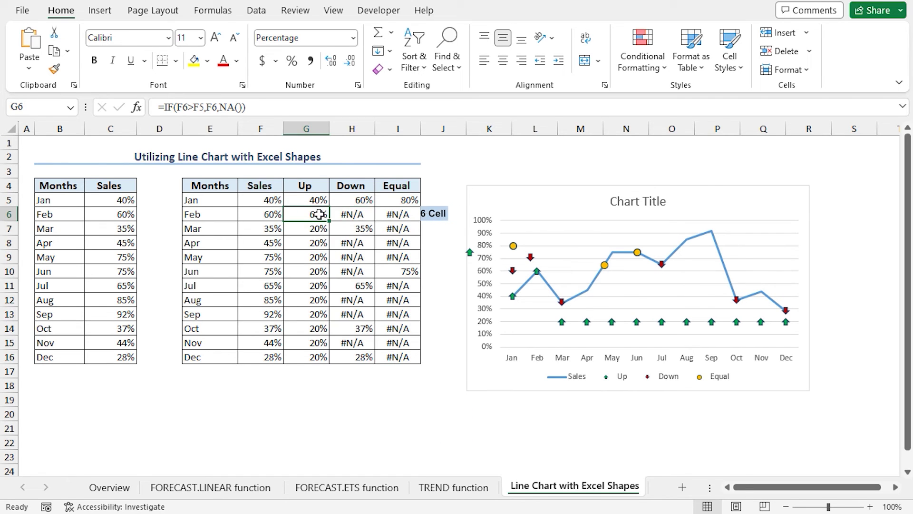
double_click(329, 221)
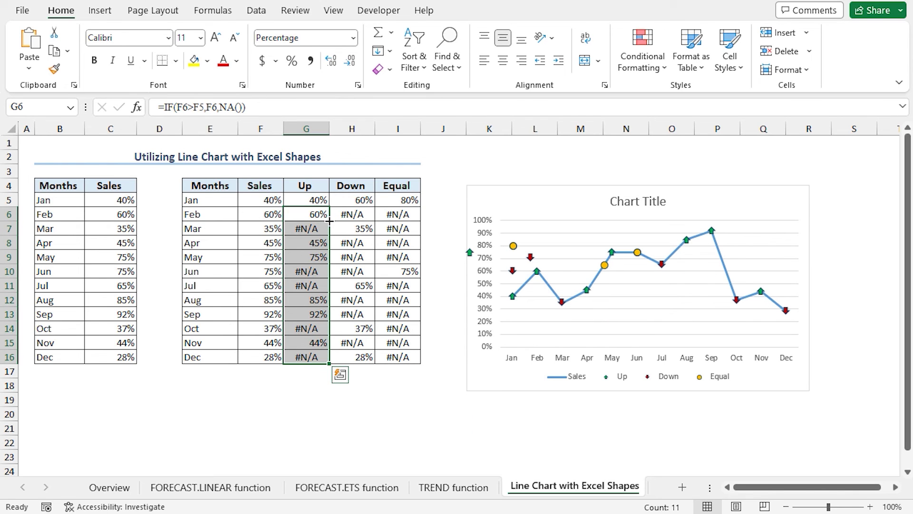
Step: Clear January's Down and Equal values in cells H5:I5
click(320, 199)
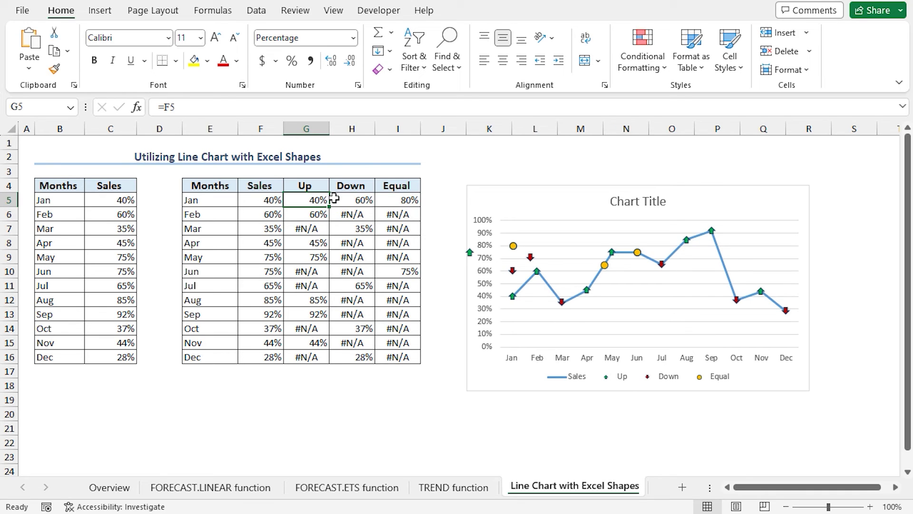
click(350, 200)
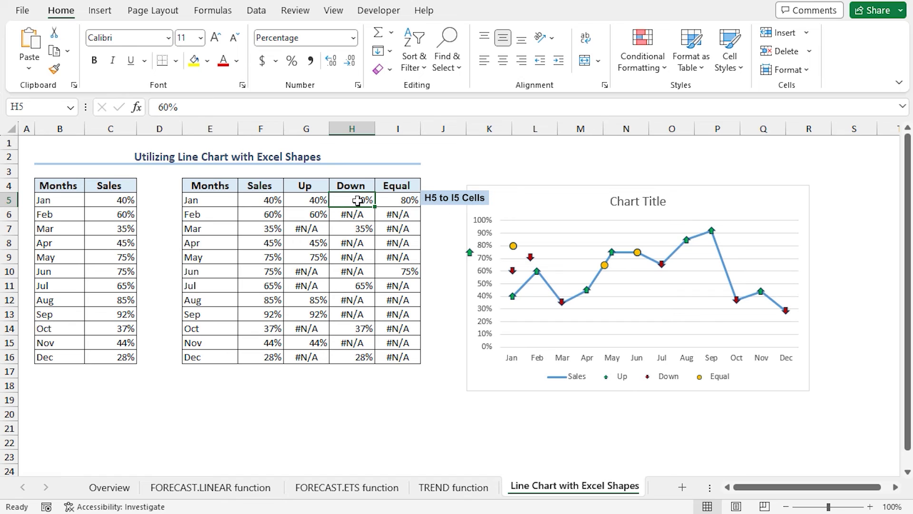
drag(358, 201, 396, 201)
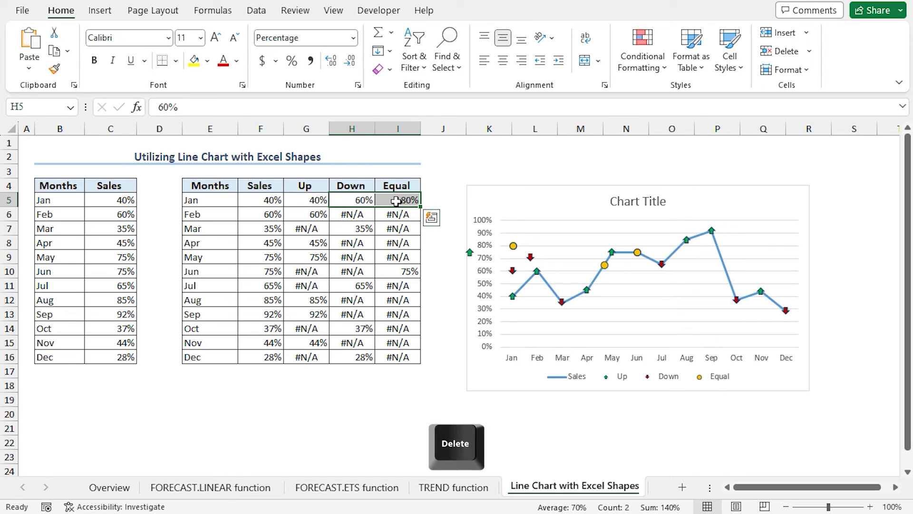
key(Delete)
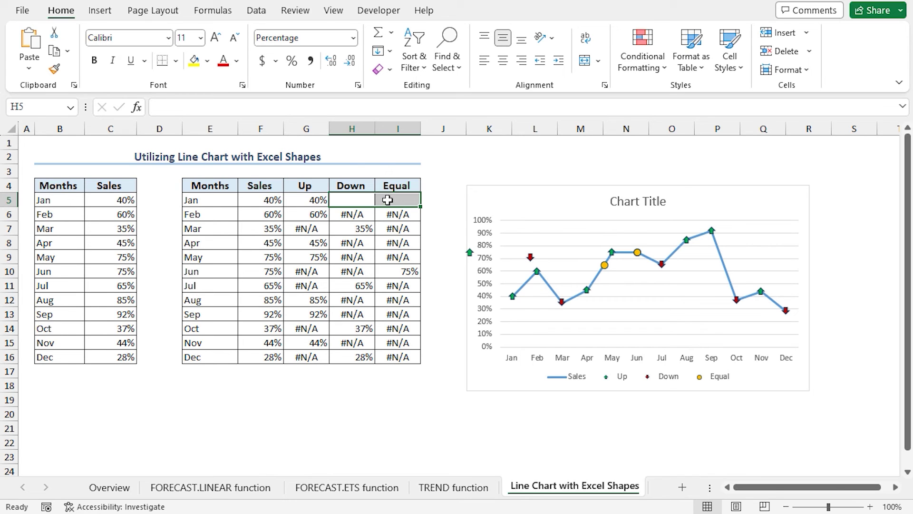
Step: Start a new formula-based conditional formatting rule for G5:I16 with the formula =ISNA(G5)
drag(298, 198, 401, 358)
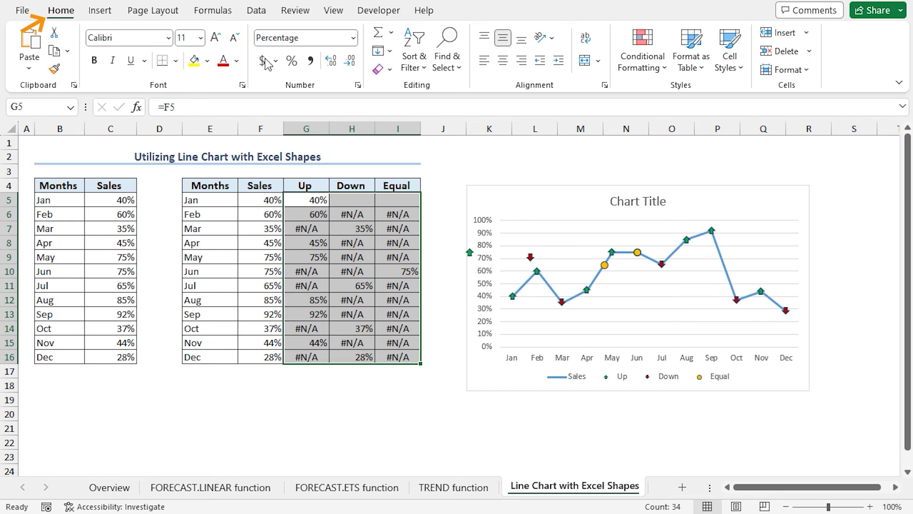
click(654, 51)
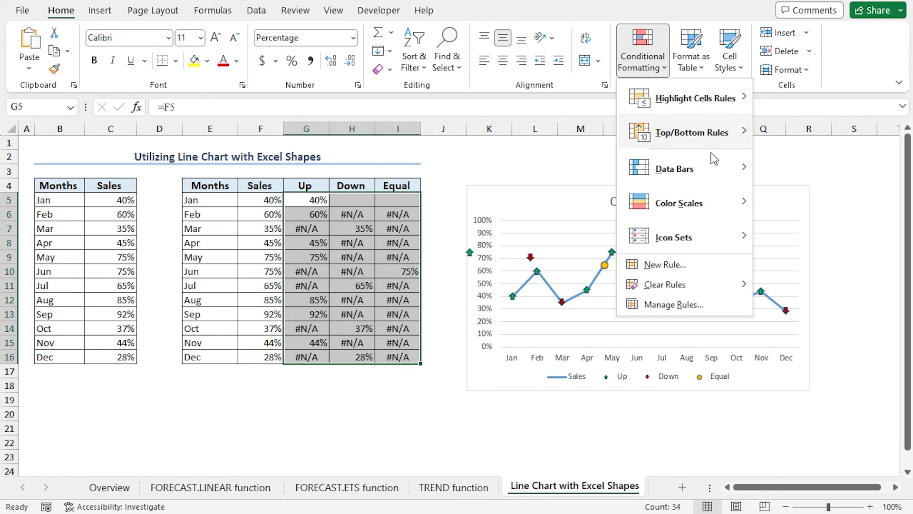
click(714, 259)
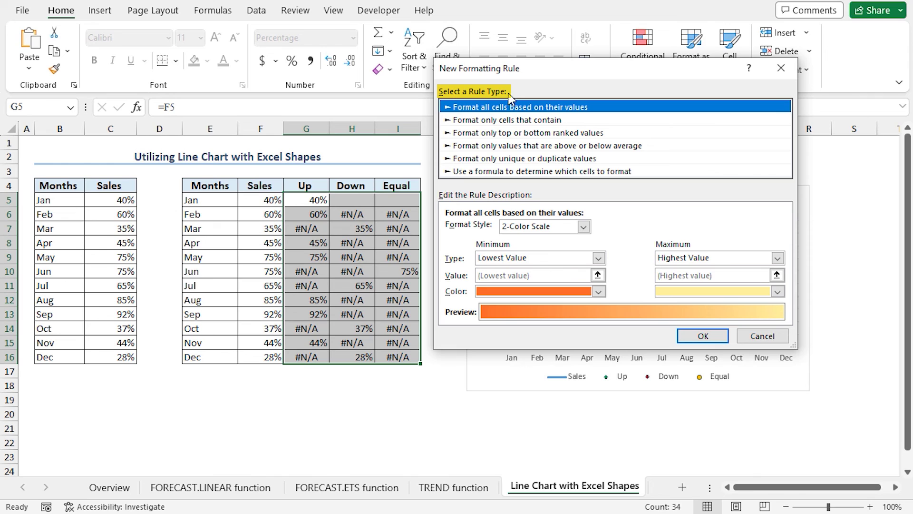
click(513, 172)
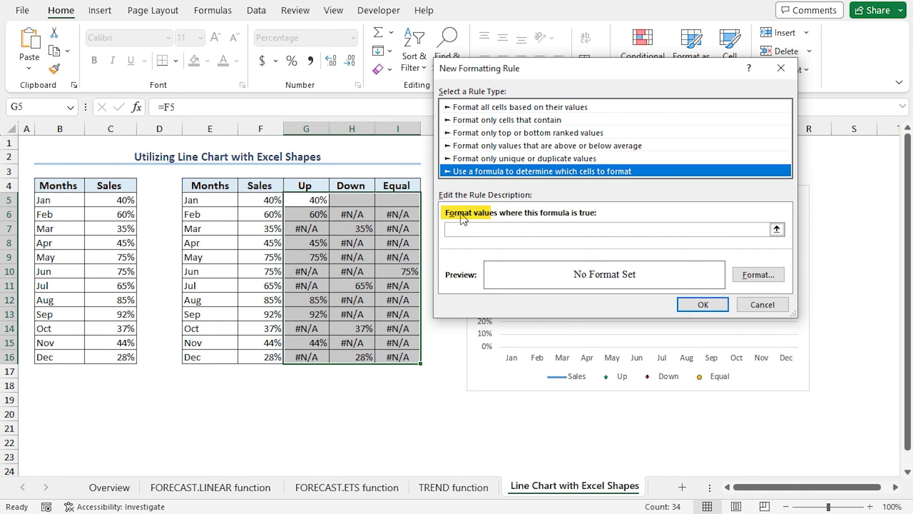
click(573, 229)
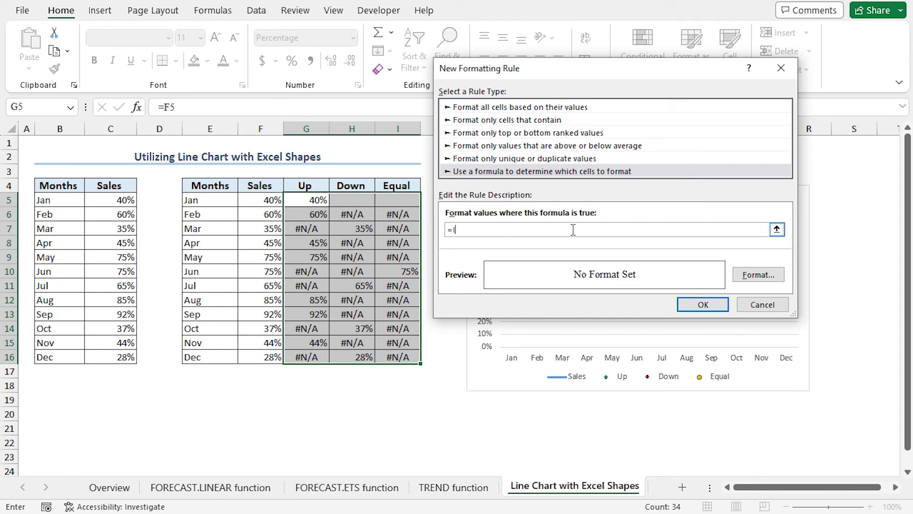
text(SNA(G5))
Step: Set the ISNA rule's font colour to white and apply the conditional formatting to G5:I16
click(758, 274)
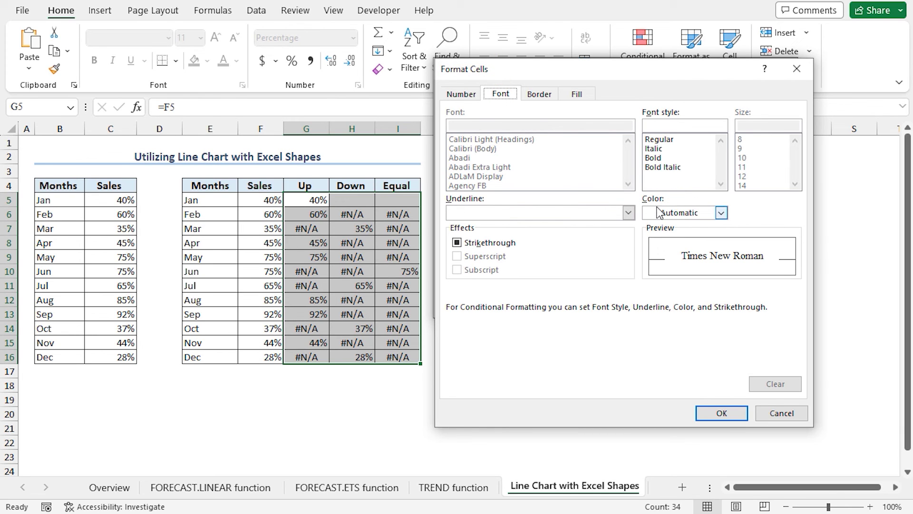
click(719, 212)
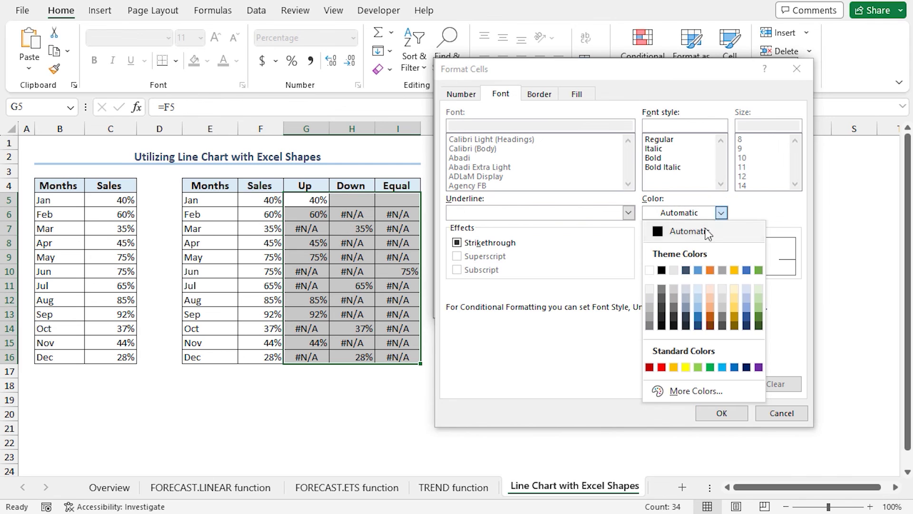
click(650, 270)
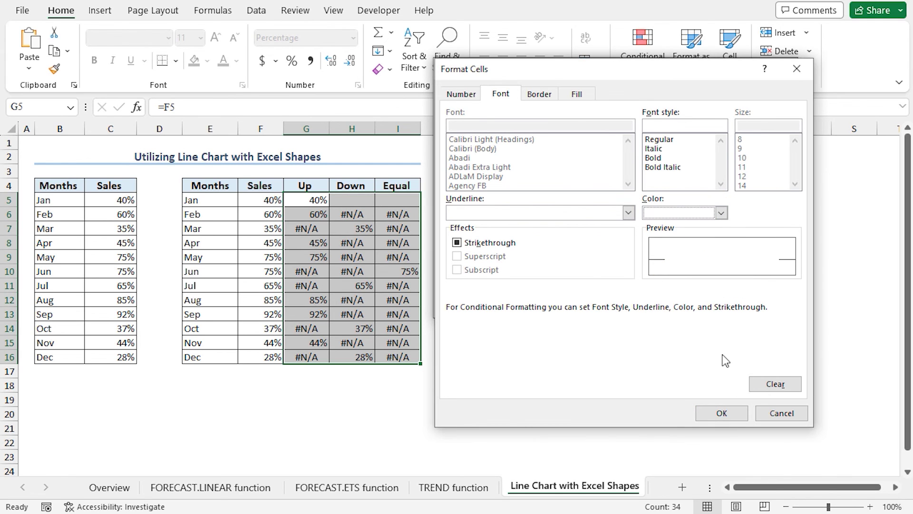
click(723, 413)
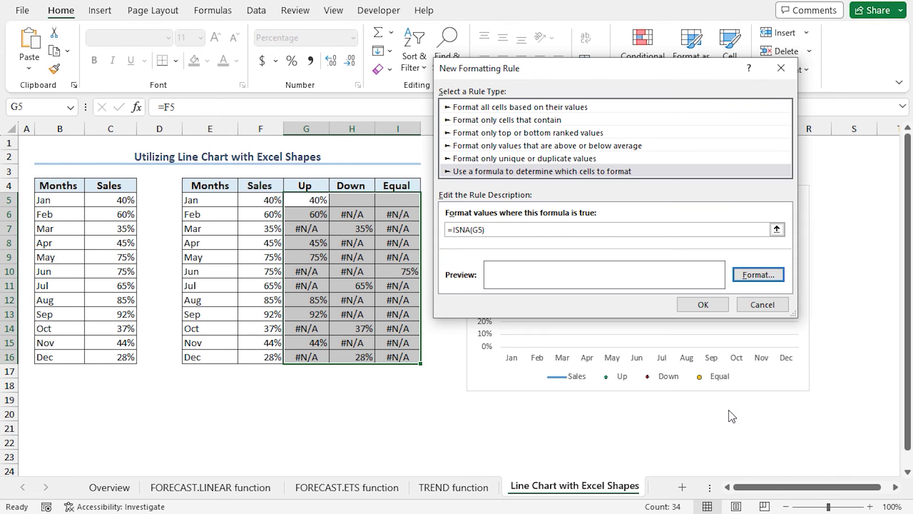
click(700, 304)
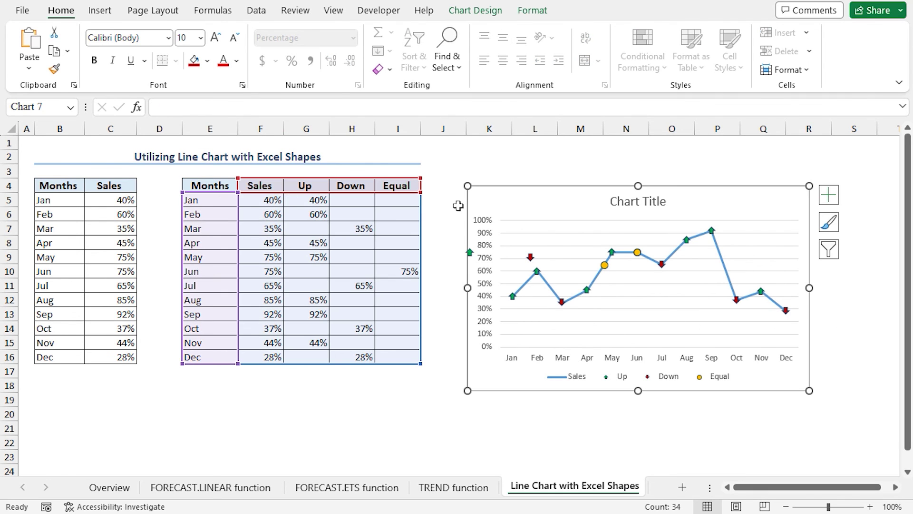
Step: Move the line chart to start near cell B7 and add data labels to its Equal, Up and Down series
drag(513, 207, 81, 241)
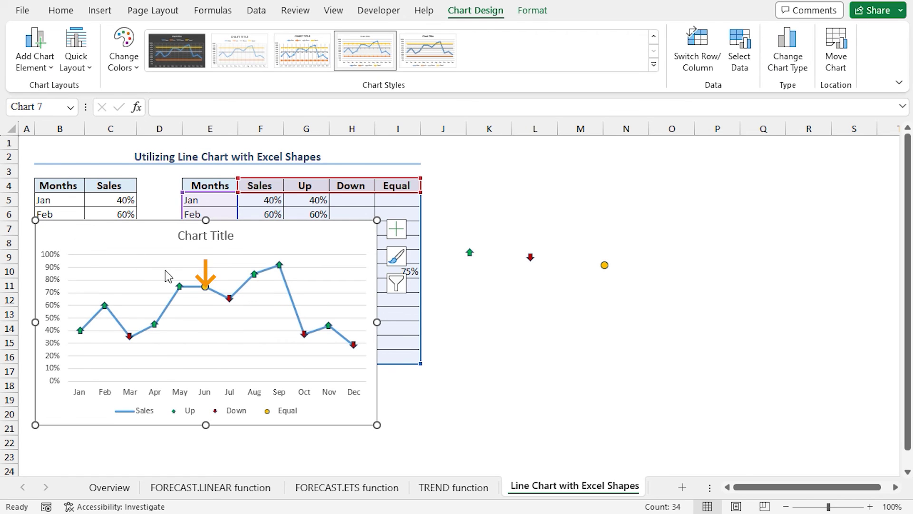
right_click(203, 286)
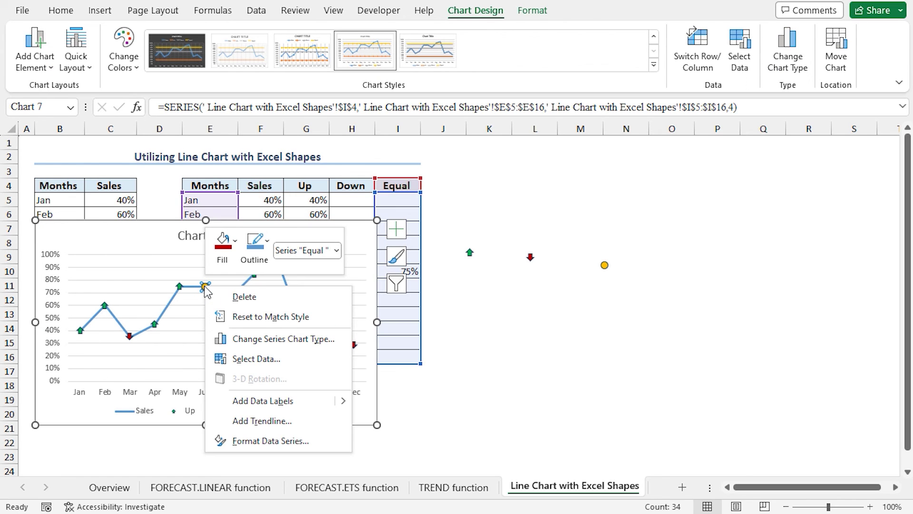
click(235, 400)
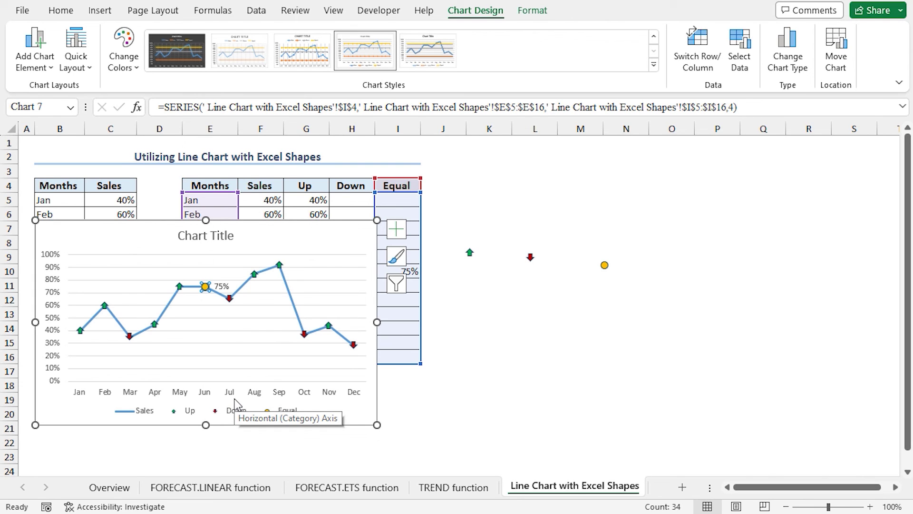
right_click(155, 324)
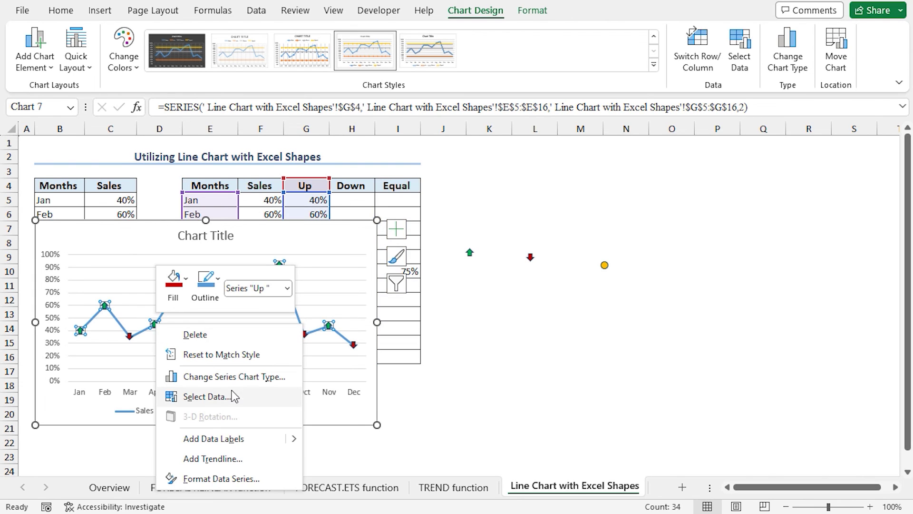
click(214, 438)
right_click(128, 335)
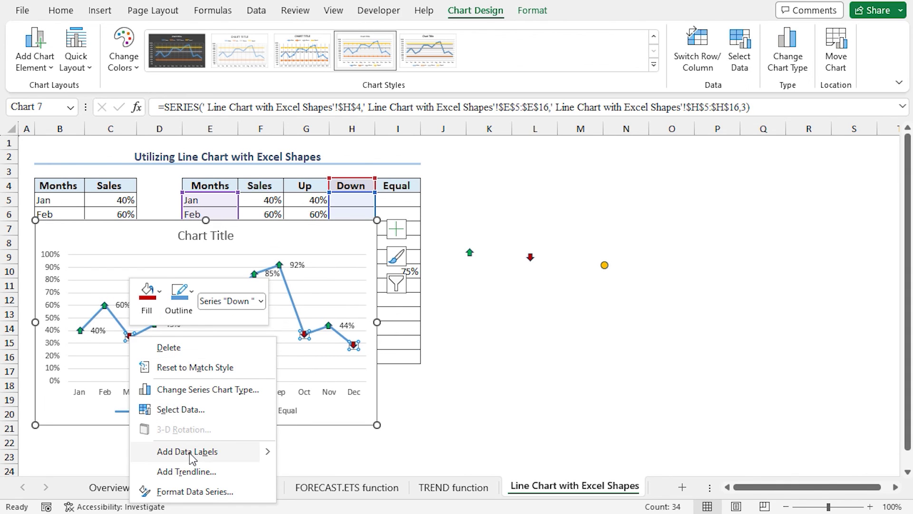
click(190, 451)
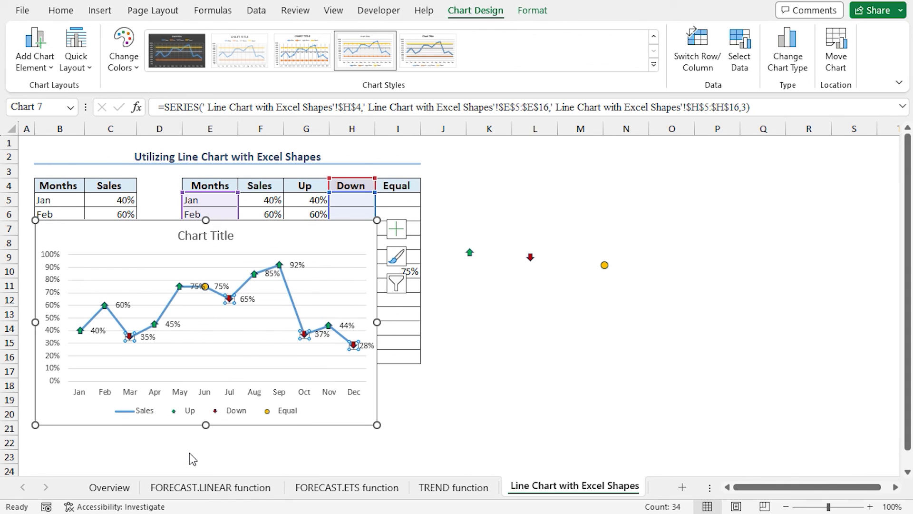
Step: Position the Up series data labels above their markers
click(170, 322)
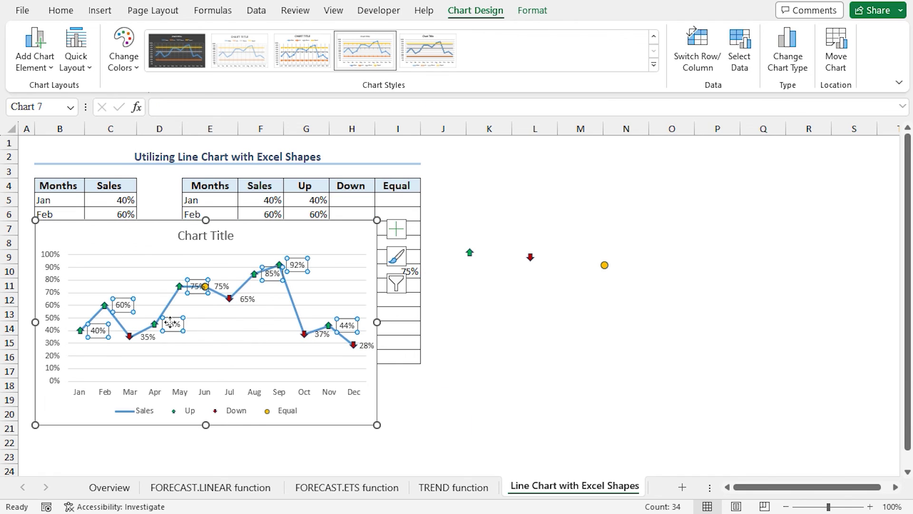
double_click(170, 322)
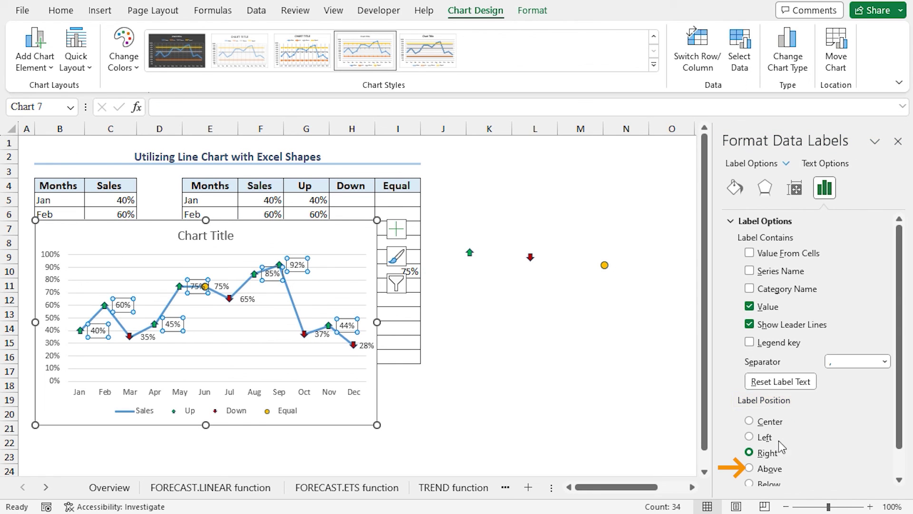
click(749, 468)
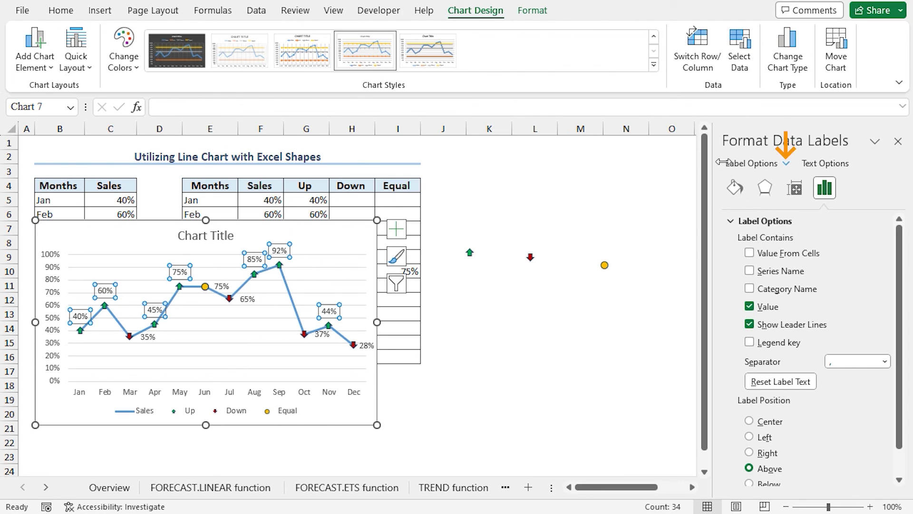
Step: Position the Down series data labels below their markers
click(786, 163)
click(827, 359)
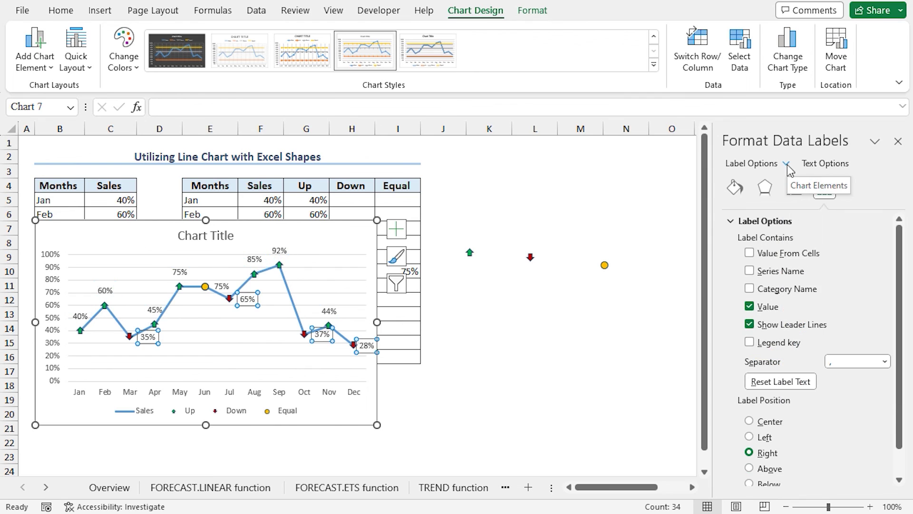
scroll(751, 456, down, 1)
click(749, 453)
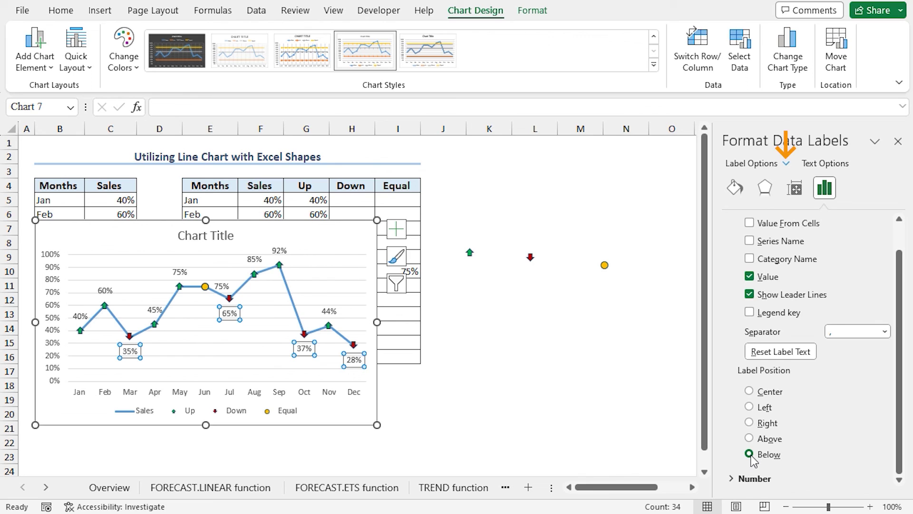
Step: Position the Equal series data label below its marker
click(786, 163)
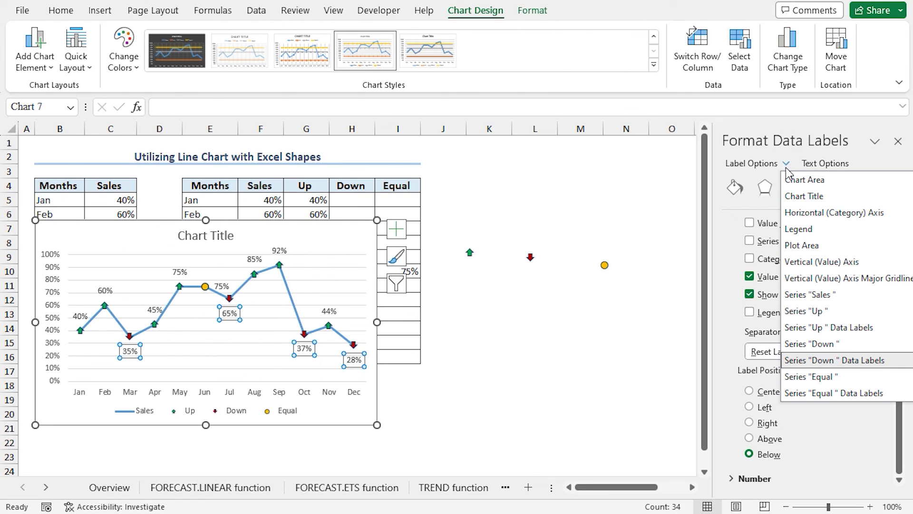
click(816, 393)
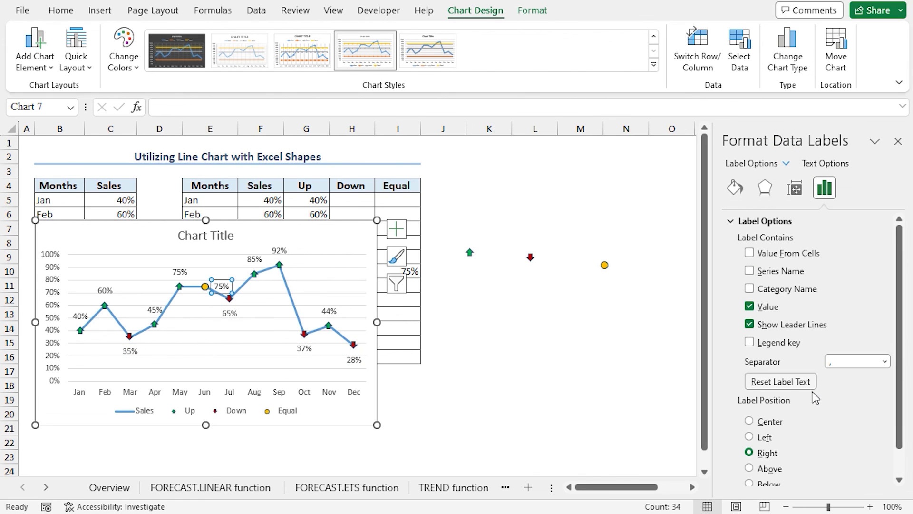
scroll(760, 451, down, 1)
click(749, 454)
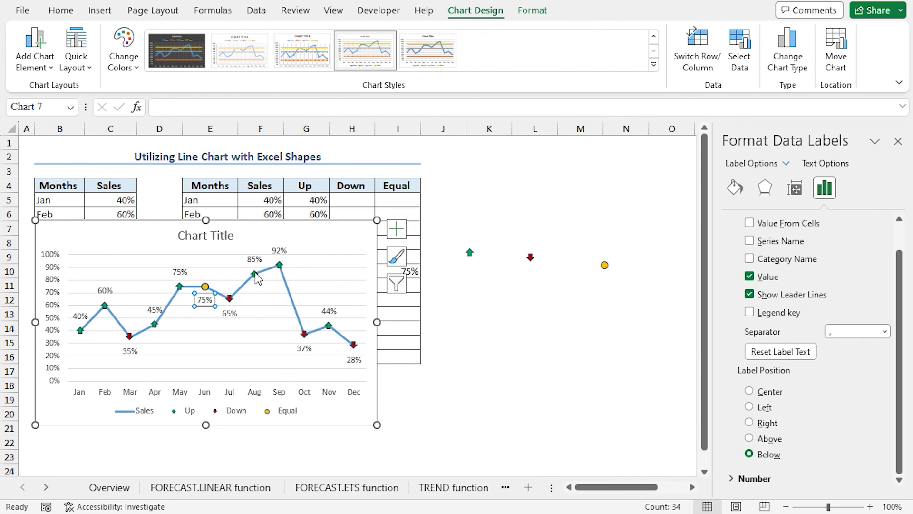
Step: Change the line chart's title to "Monthly Trend Chart"
triple_click(205, 236)
text(Monthly Trend Chart)
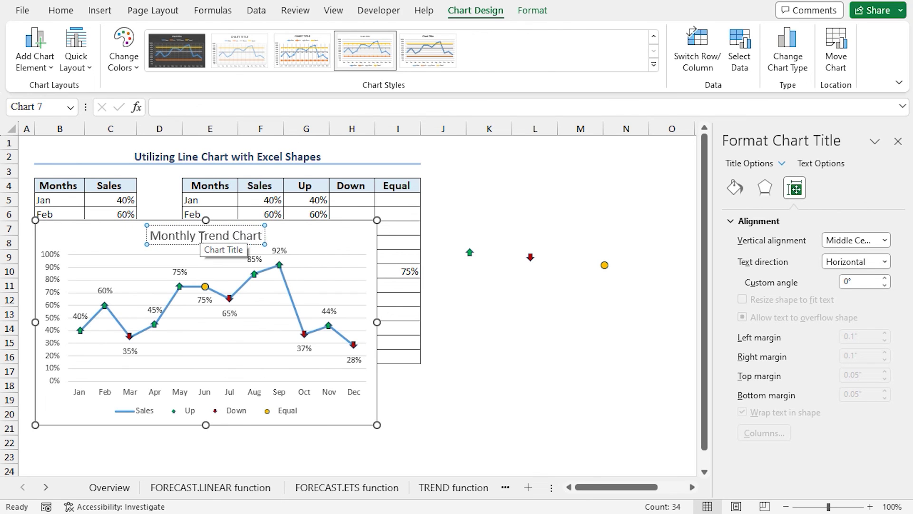
key(Escape)
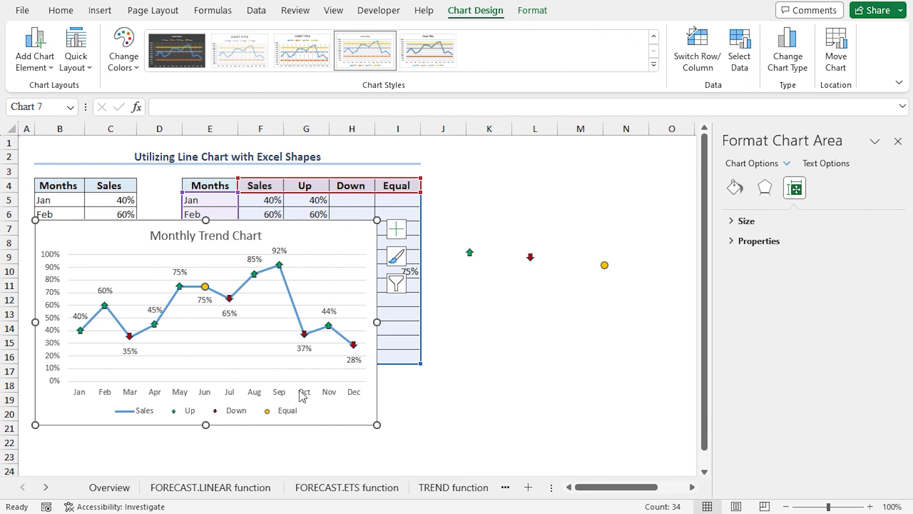